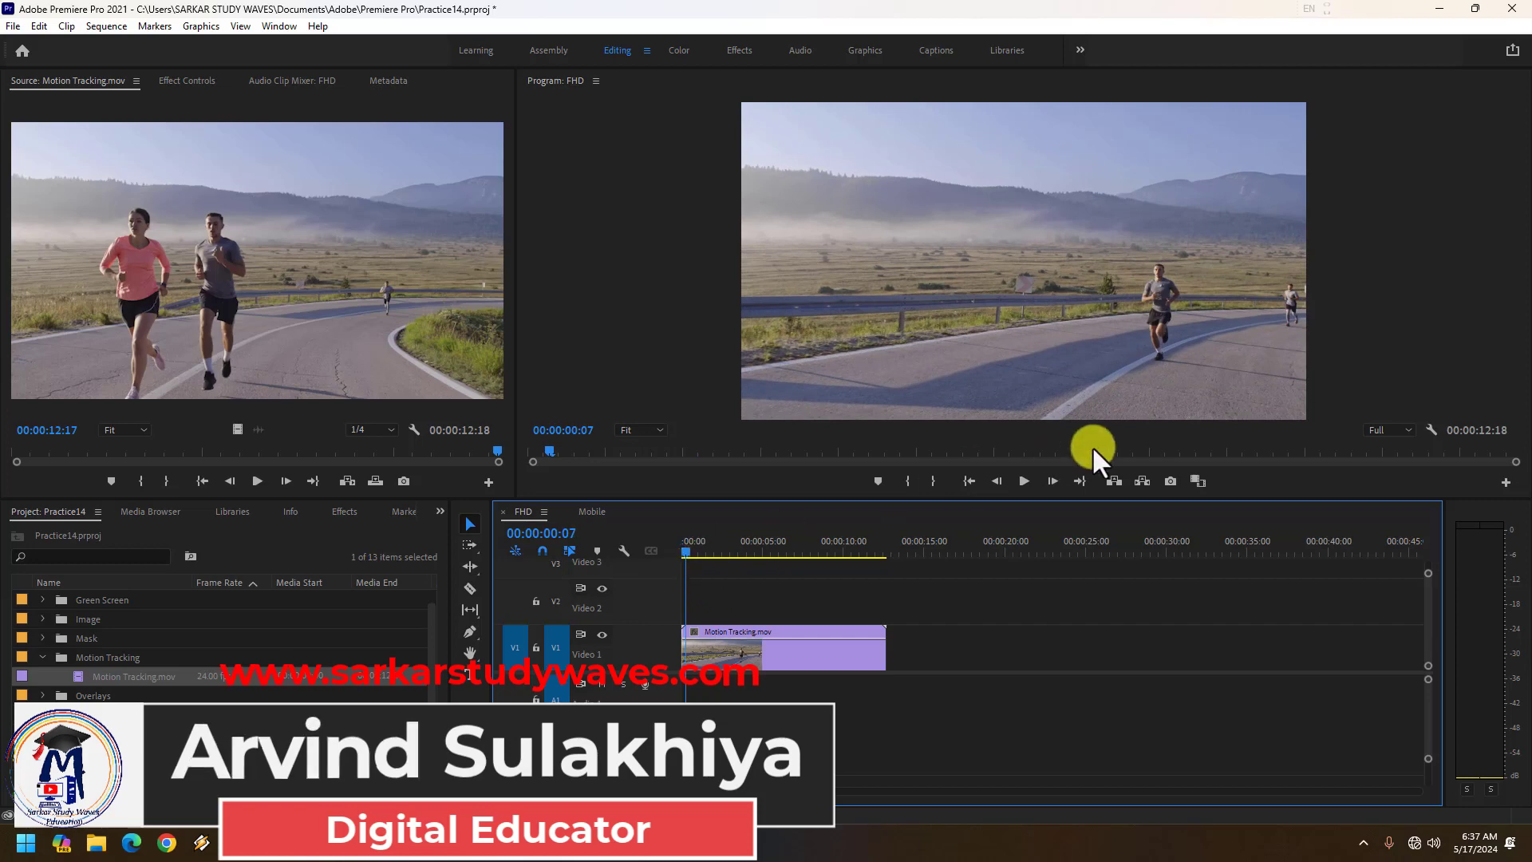
# Play the FHD sequence and scrub through the runners' footage to review it.
pyautogui.click(1024, 481)
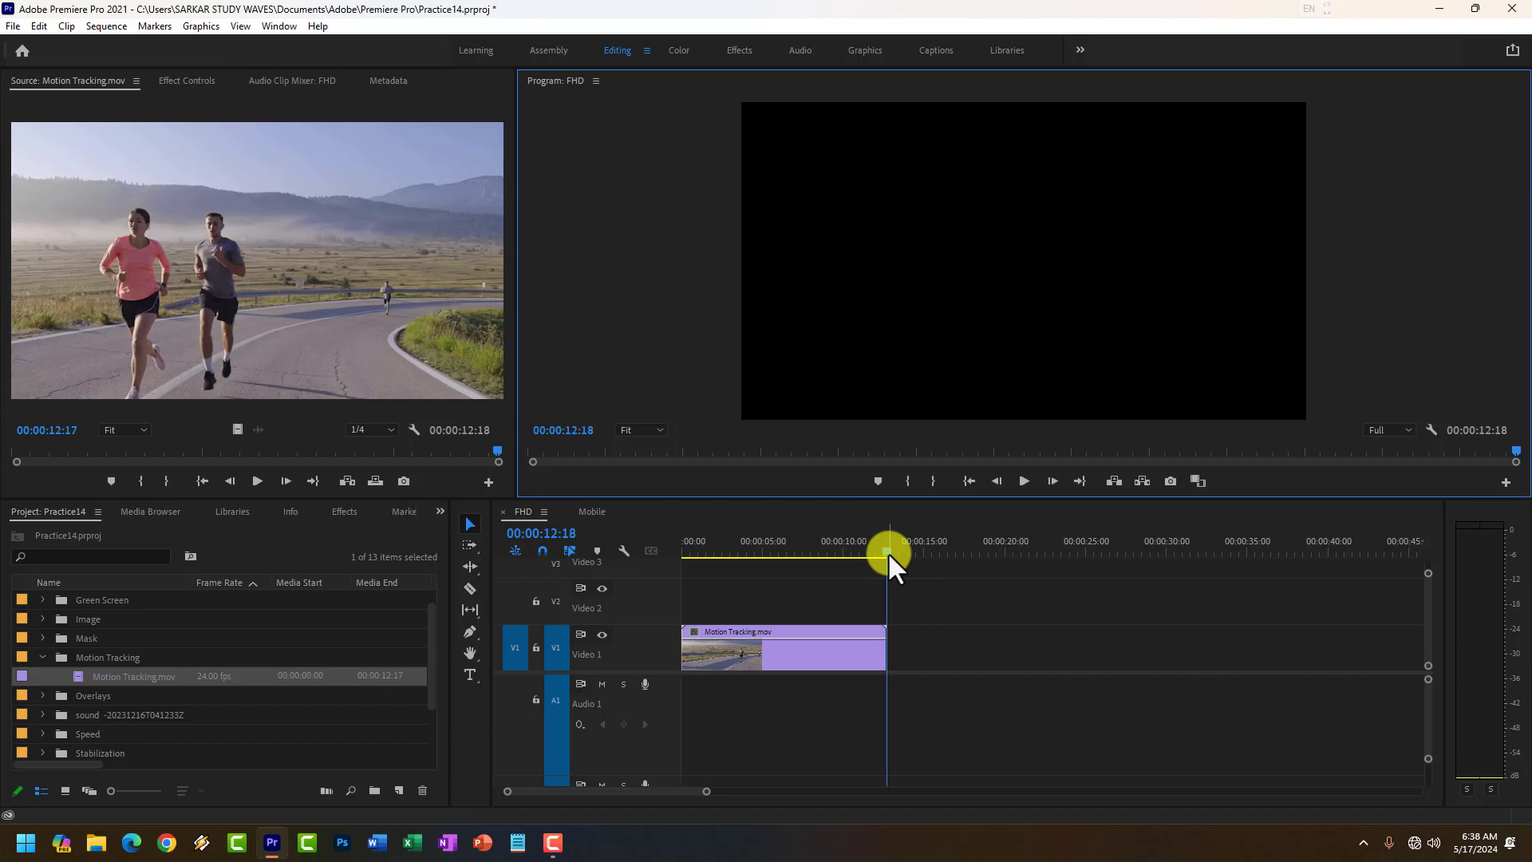
pyautogui.moveTo(888, 553); pyautogui.dragTo(777, 574)
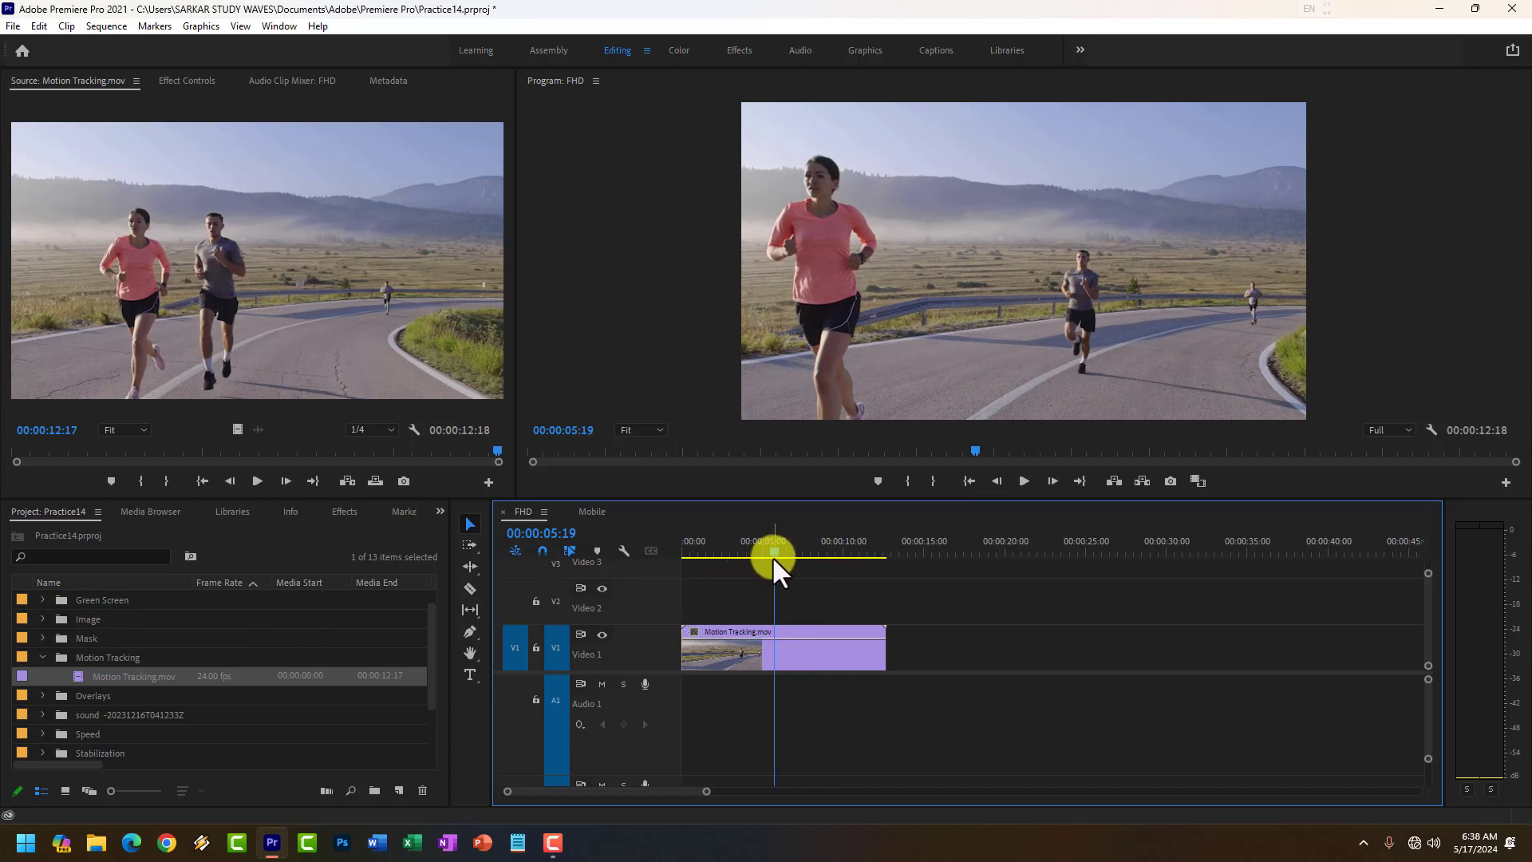
pyautogui.moveTo(774, 553); pyautogui.dragTo(719, 563)
# Apply the Gaussian Blur video effect to the Motion Tracking.mov clip on Video 1 and show its effect settings.
pyautogui.click(788, 659)
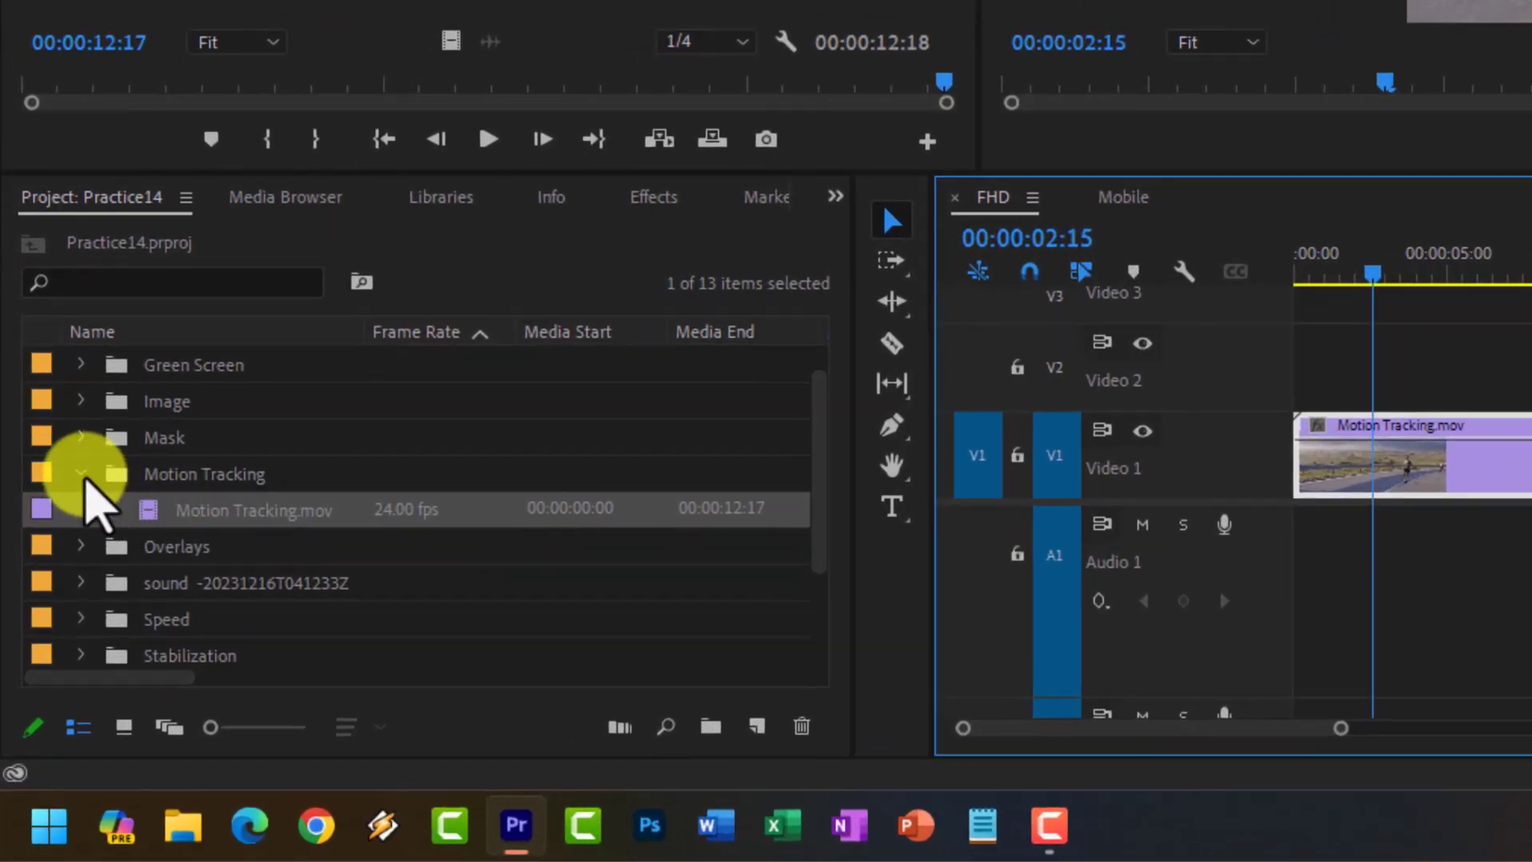
pyautogui.click(46, 647)
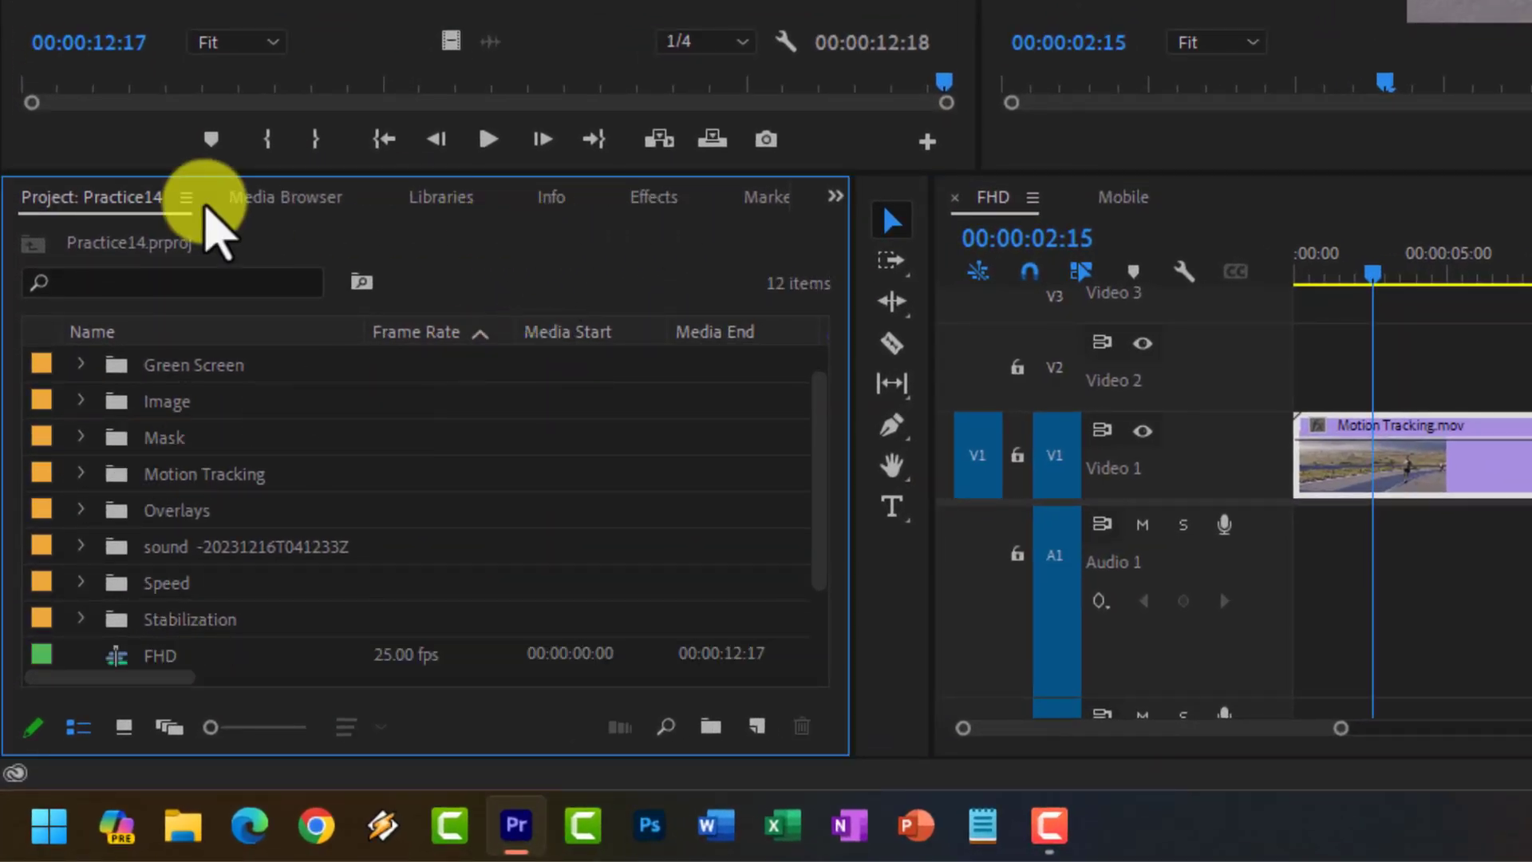
pyautogui.click(665, 197)
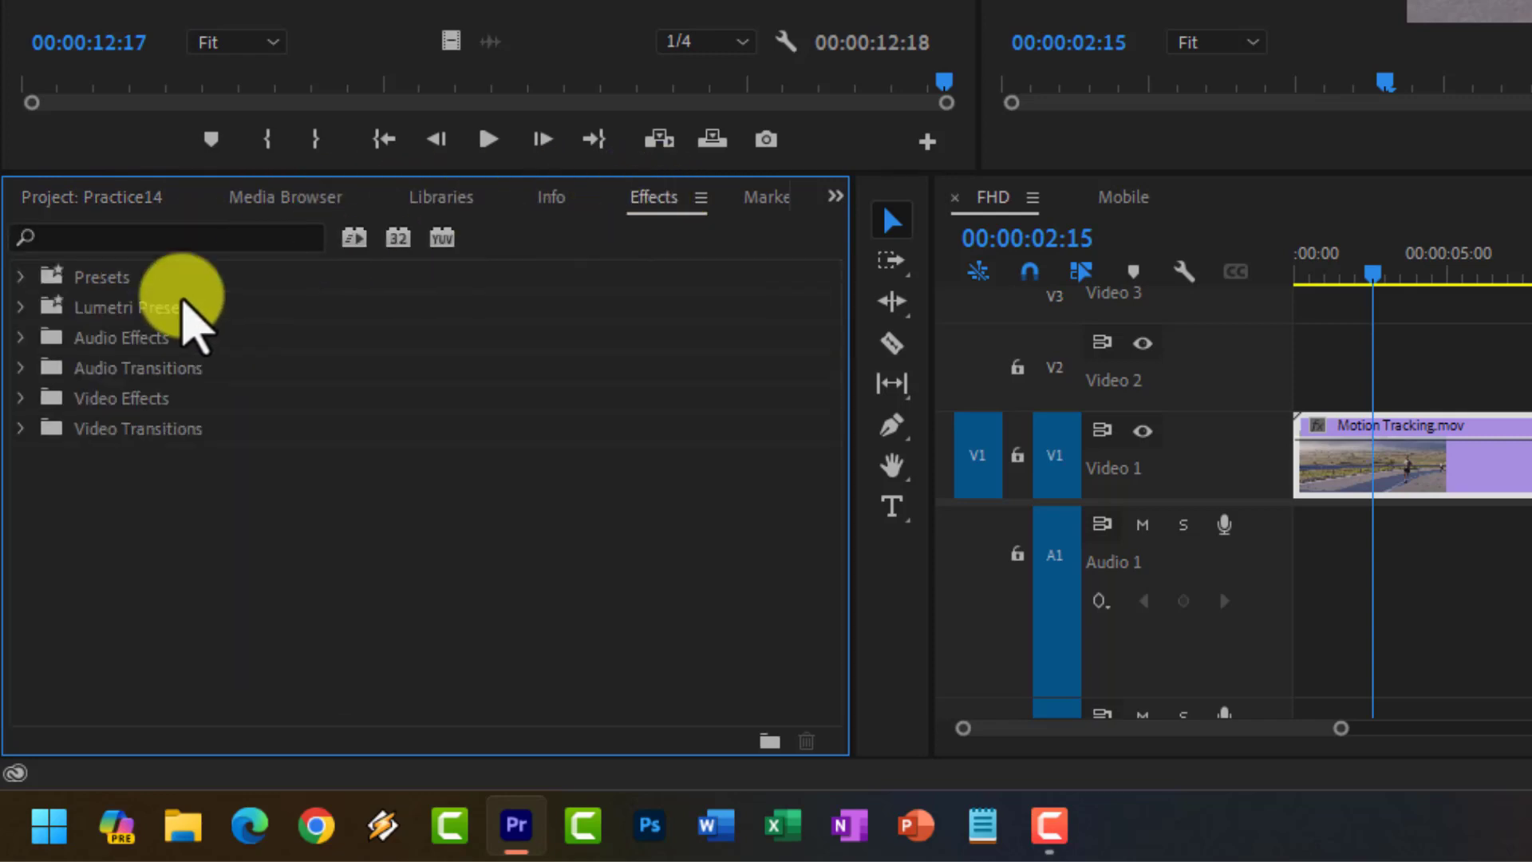
pyautogui.click(22, 399)
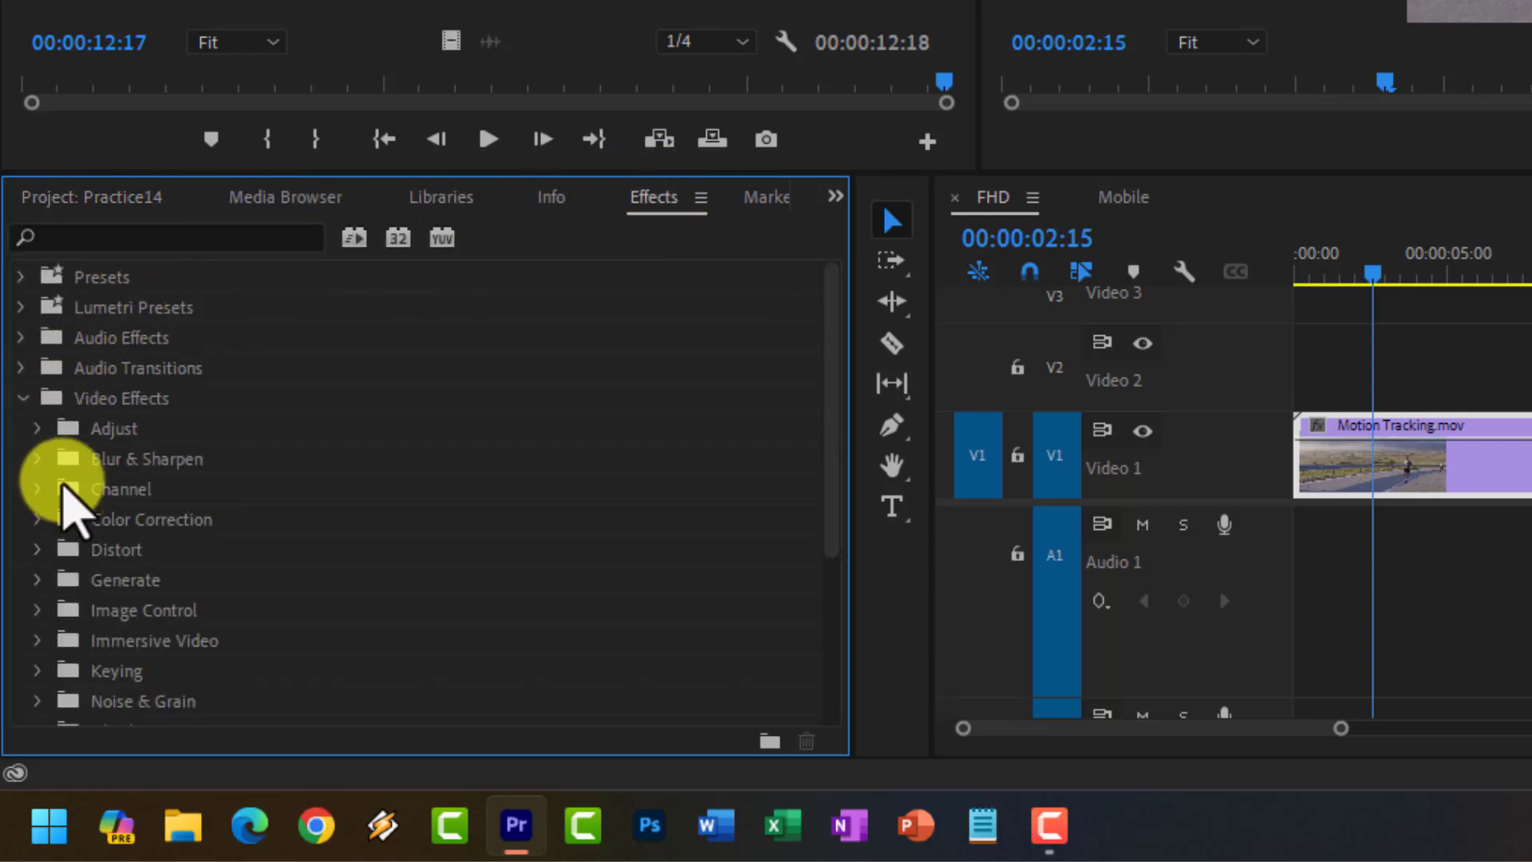
pyautogui.click(37, 460)
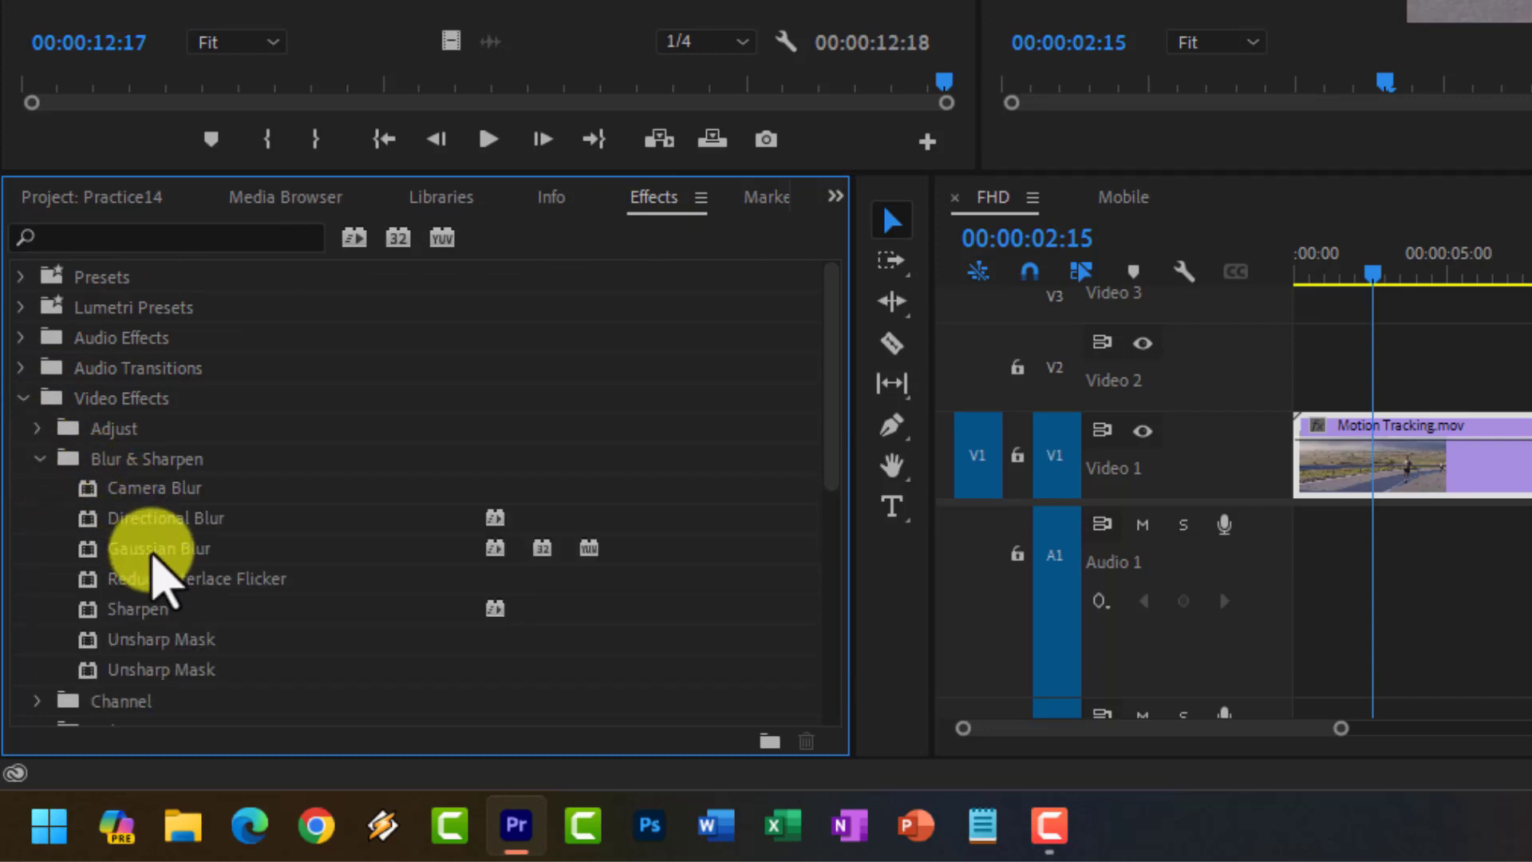
pyautogui.moveTo(154, 551); pyautogui.dragTo(1369, 491)
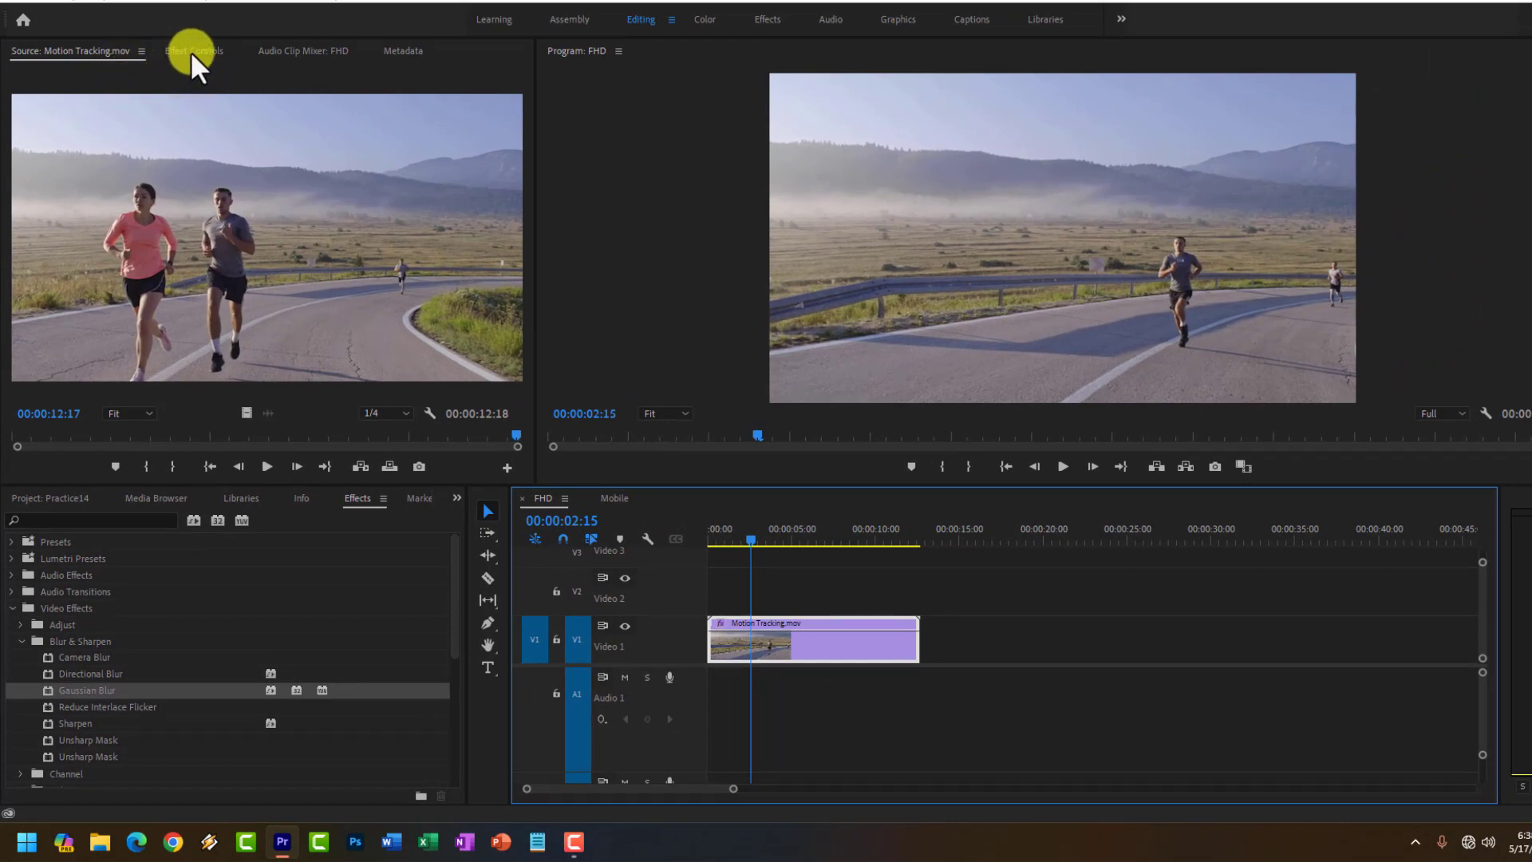
pyautogui.click(190, 52)
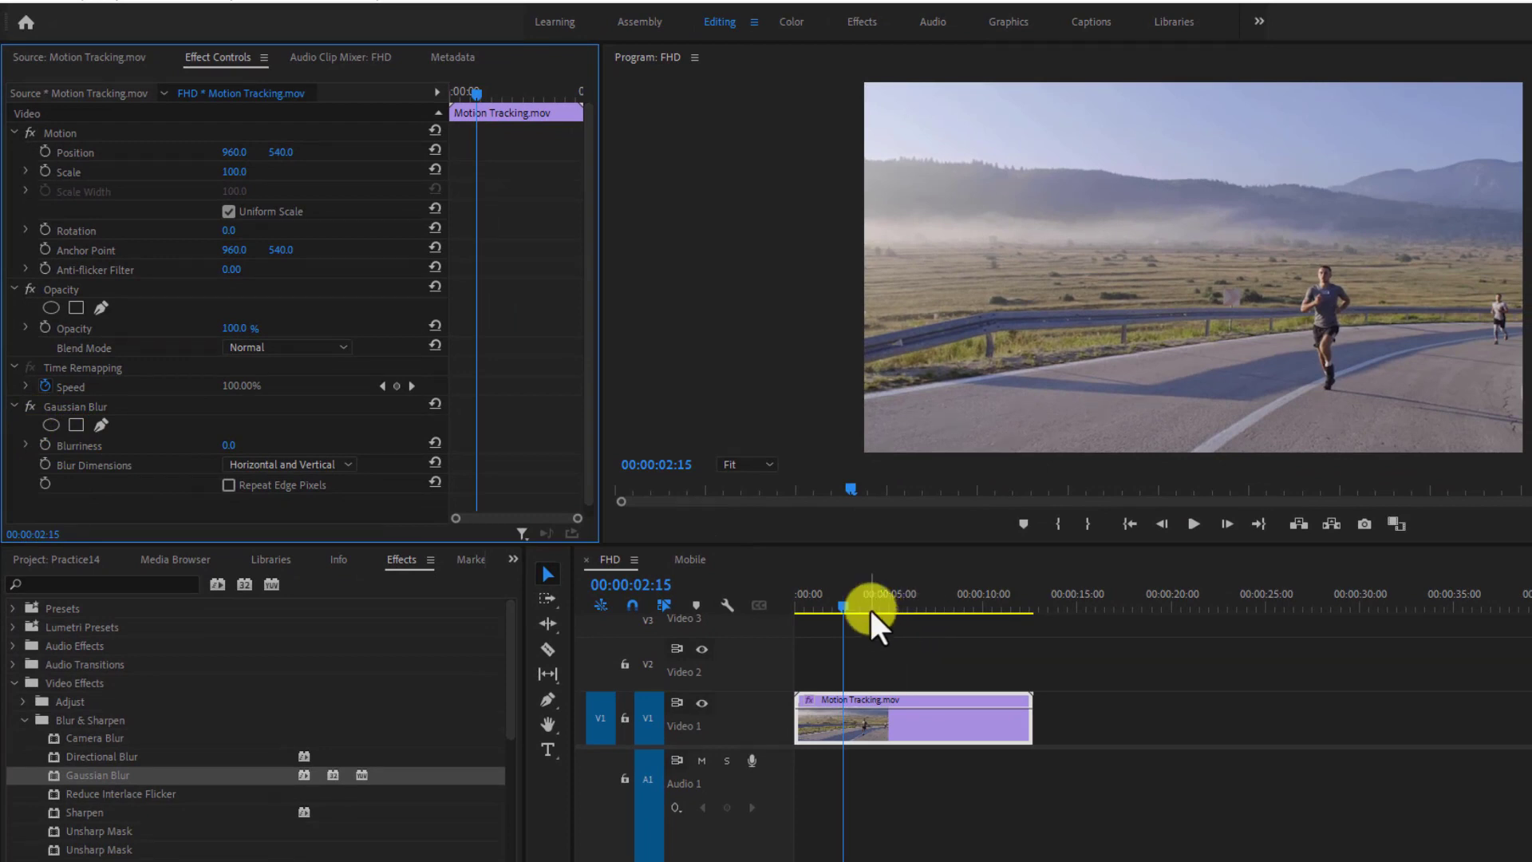
# At 00:00:12:01, draw a closed free-draw bezier mask for Gaussian Blur around the male runner's head.
pyautogui.moveTo(839, 602); pyautogui.dragTo(1022, 636)
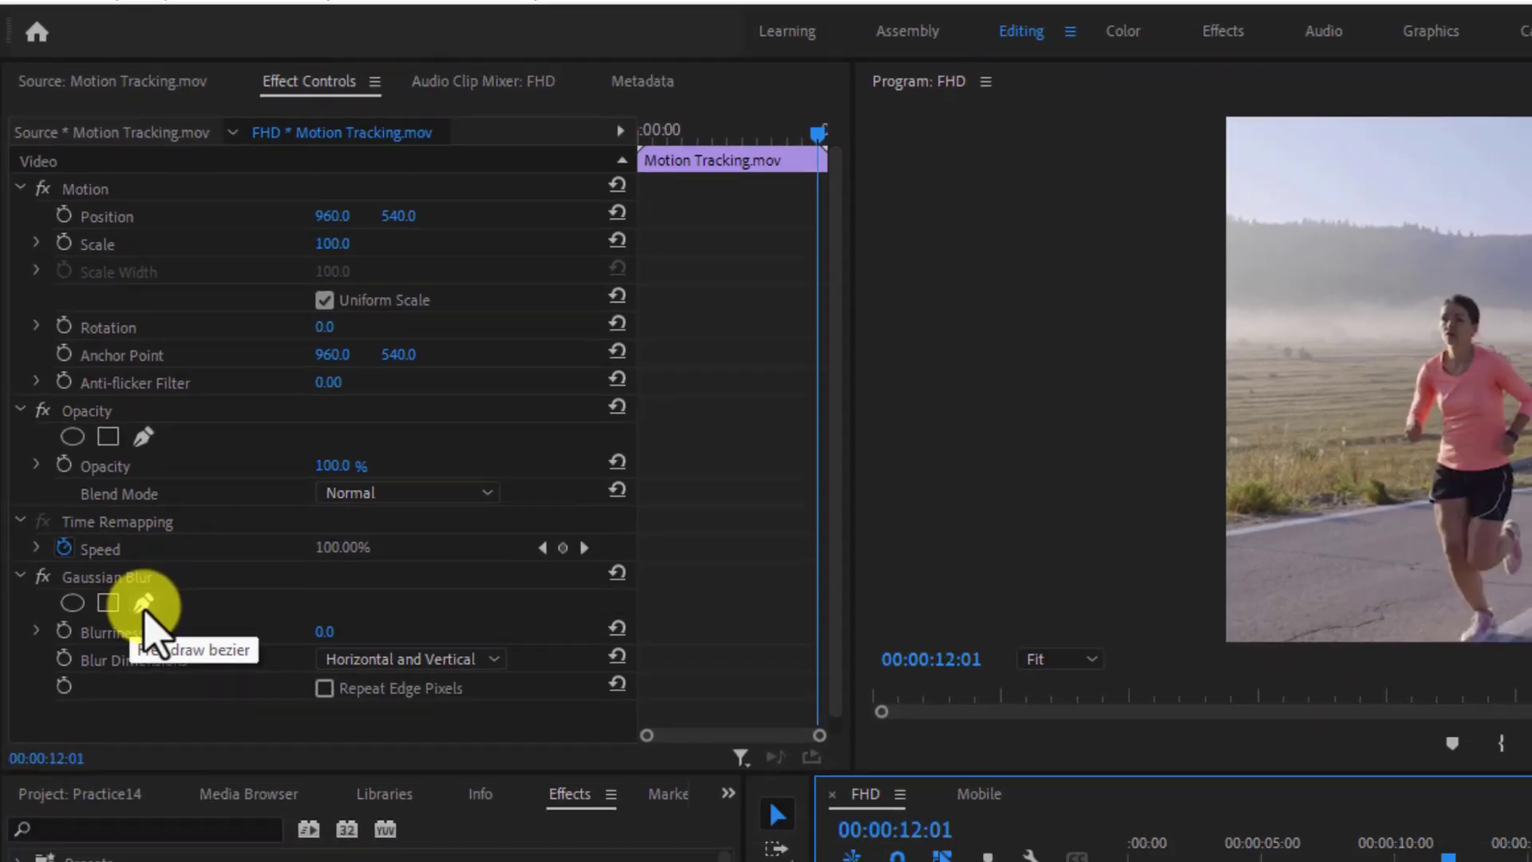
pyautogui.click(163, 688)
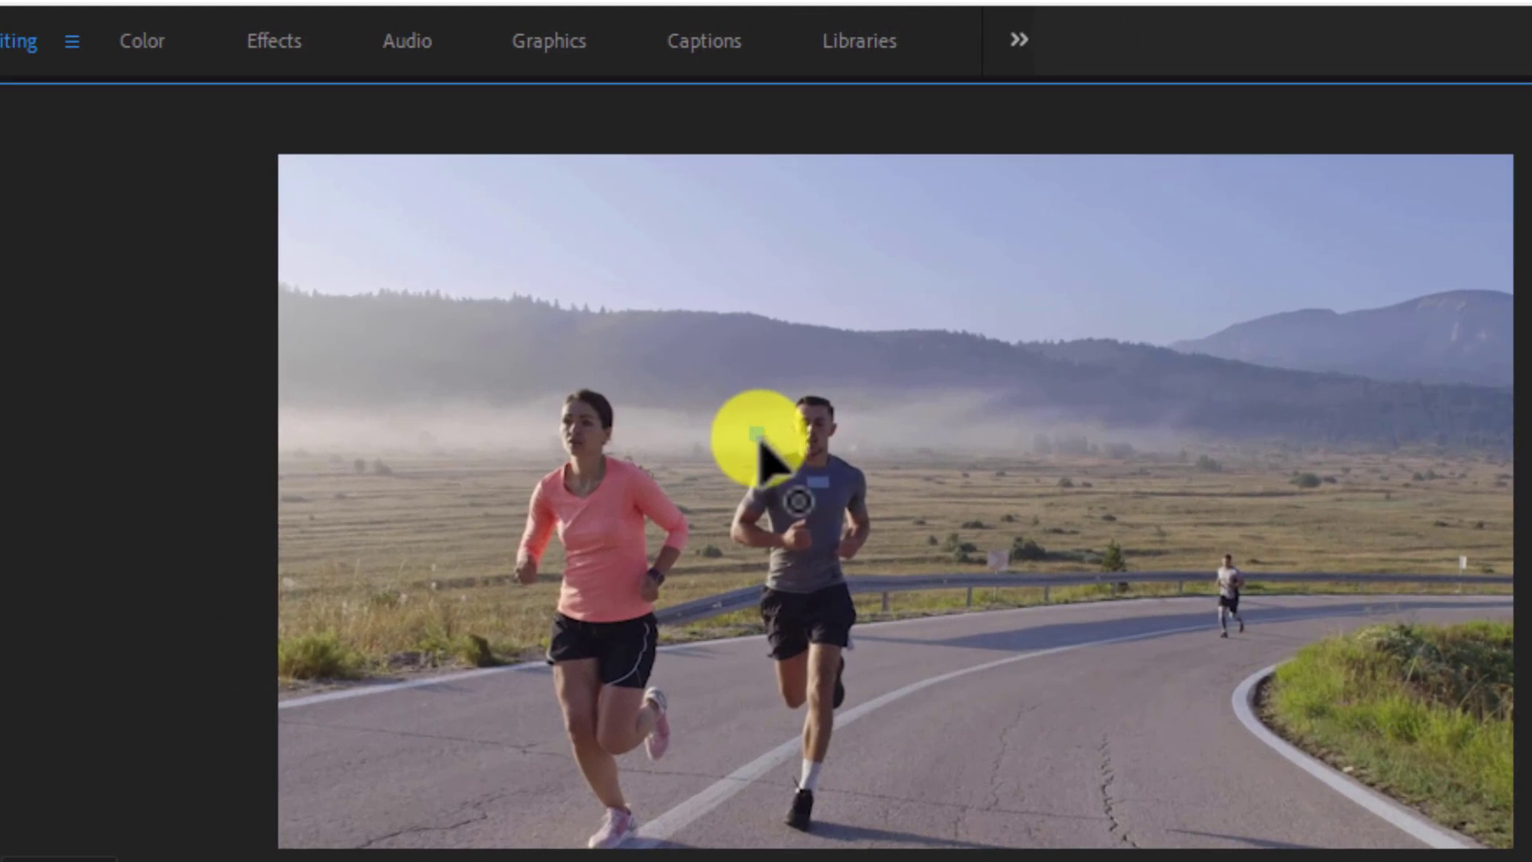
pyautogui.click(1054, 268)
pyautogui.click(795, 468)
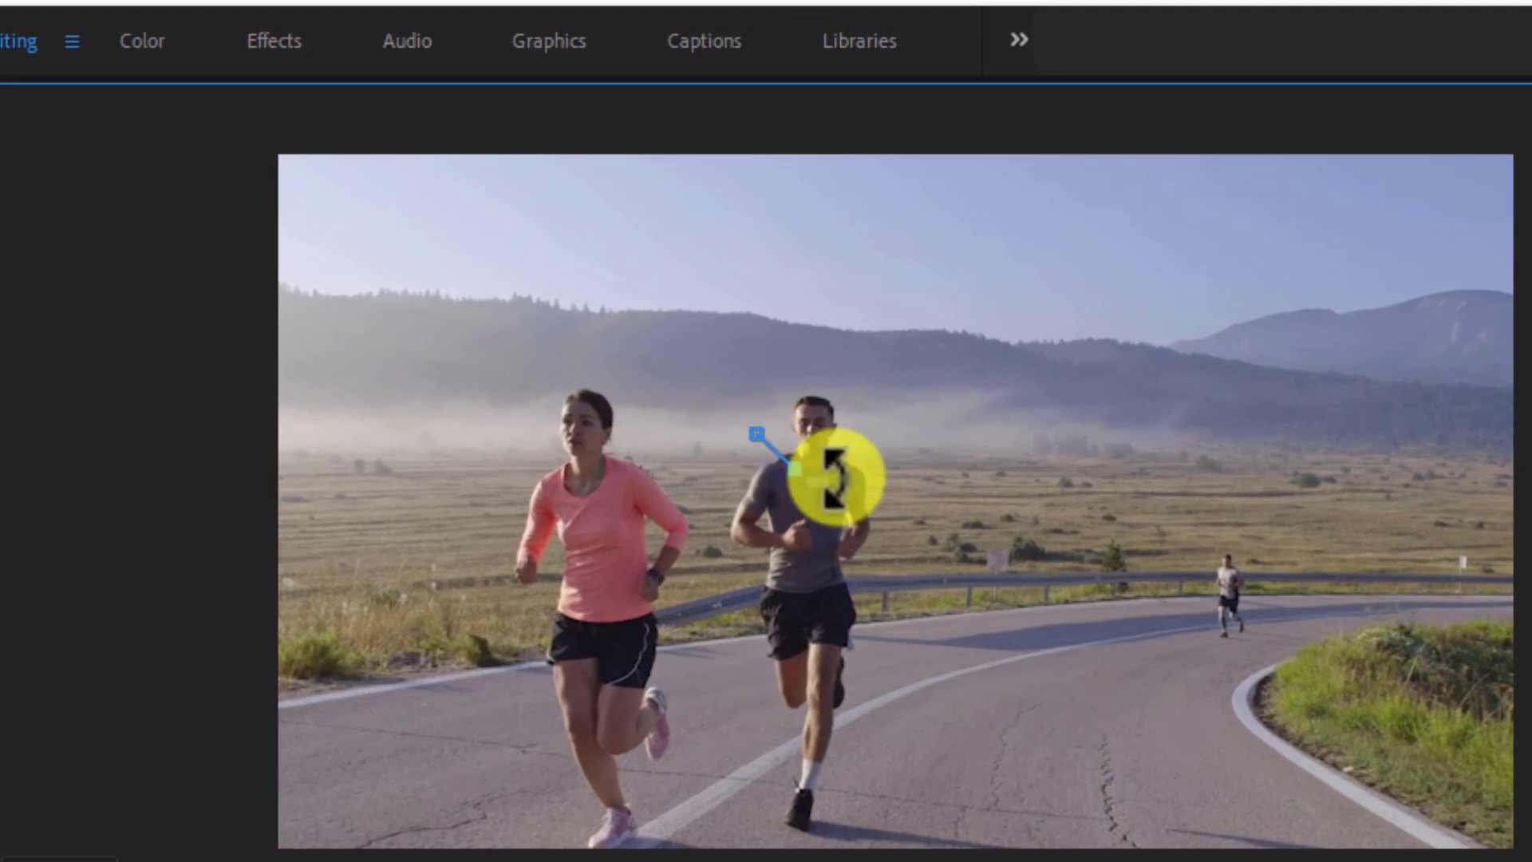
pyautogui.click(872, 421)
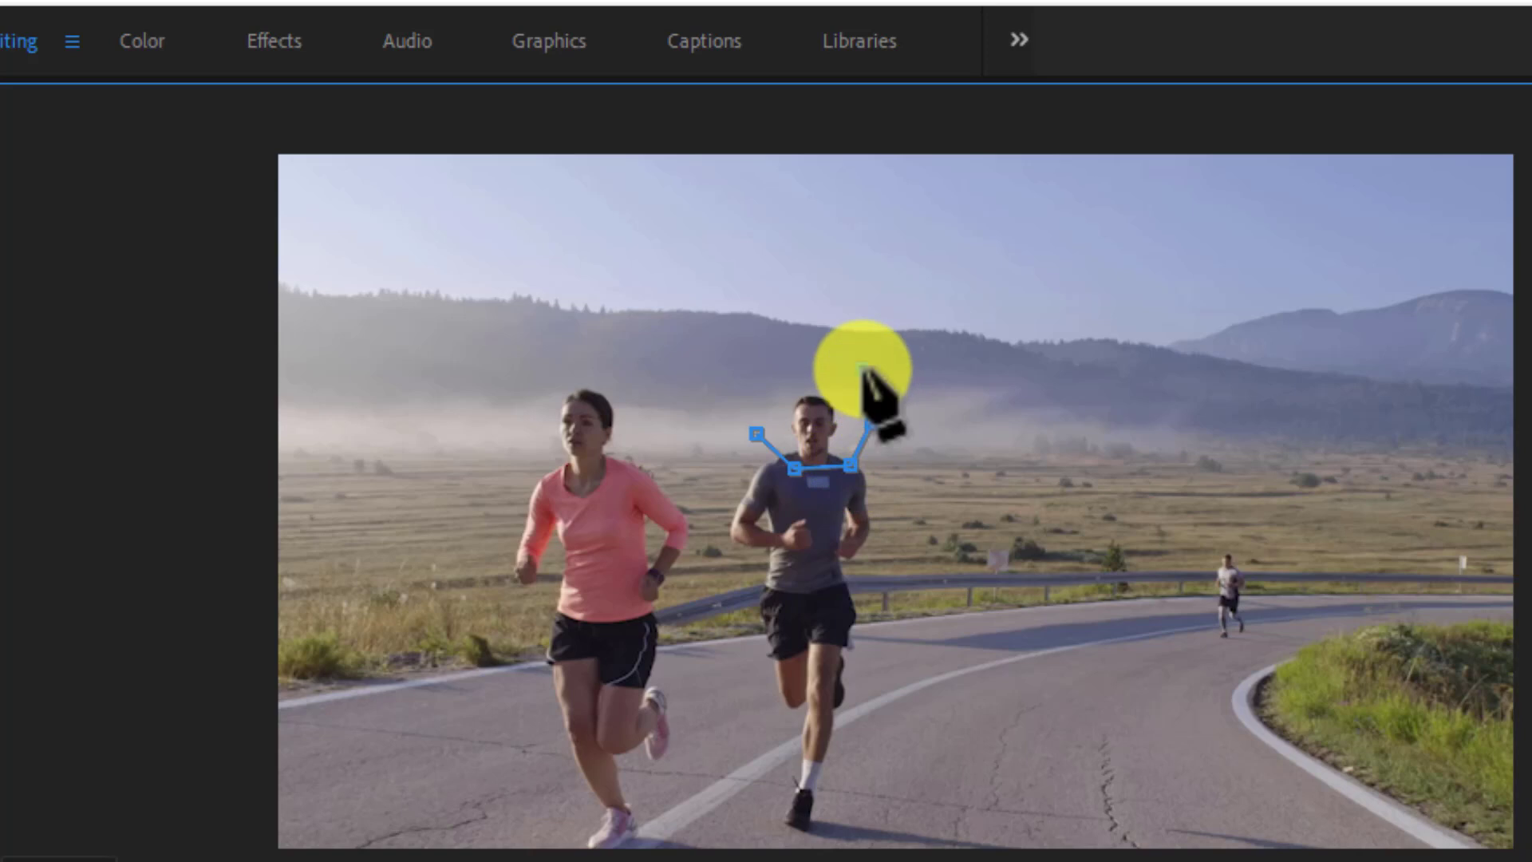
pyautogui.click(802, 369)
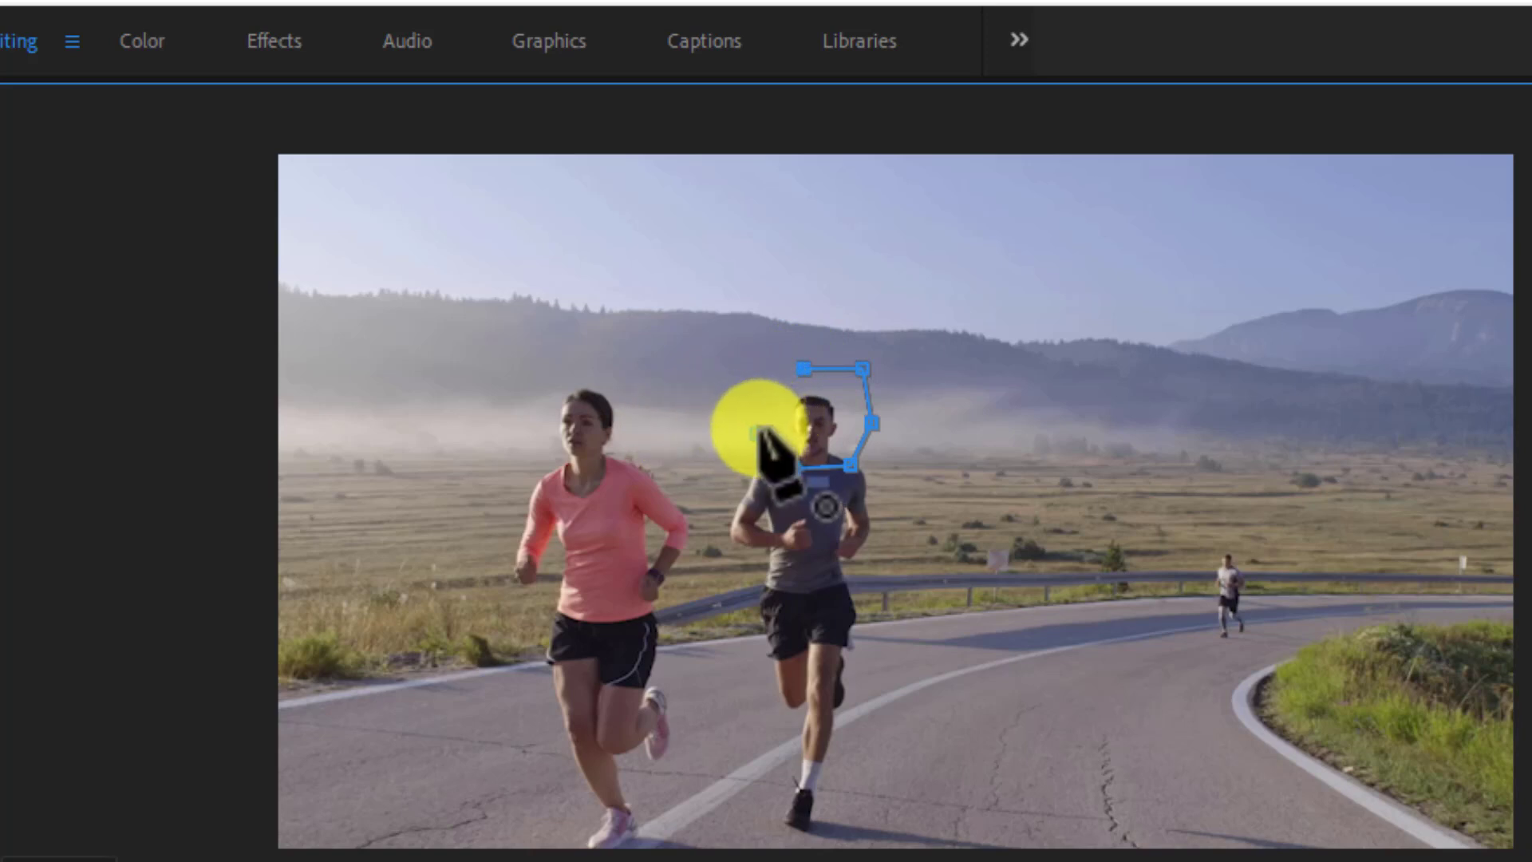
pyautogui.click(759, 434)
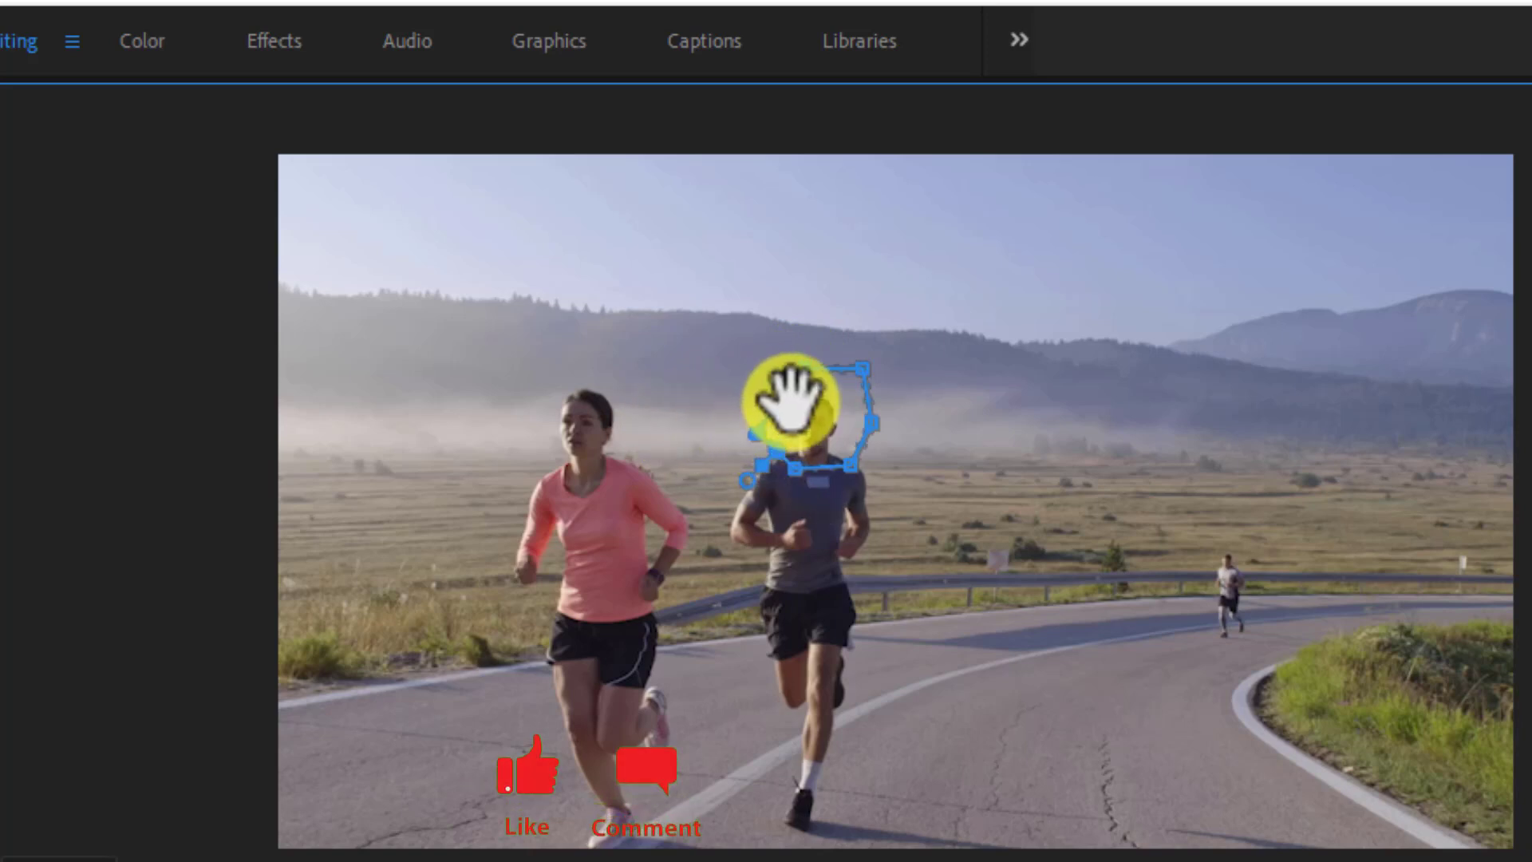
# Reposition and reshape the head mask with an expansion of 0.7, and set the Gaussian Blur's Blurriness to 37.
pyautogui.moveTo(784, 396); pyautogui.dragTo(778, 390)
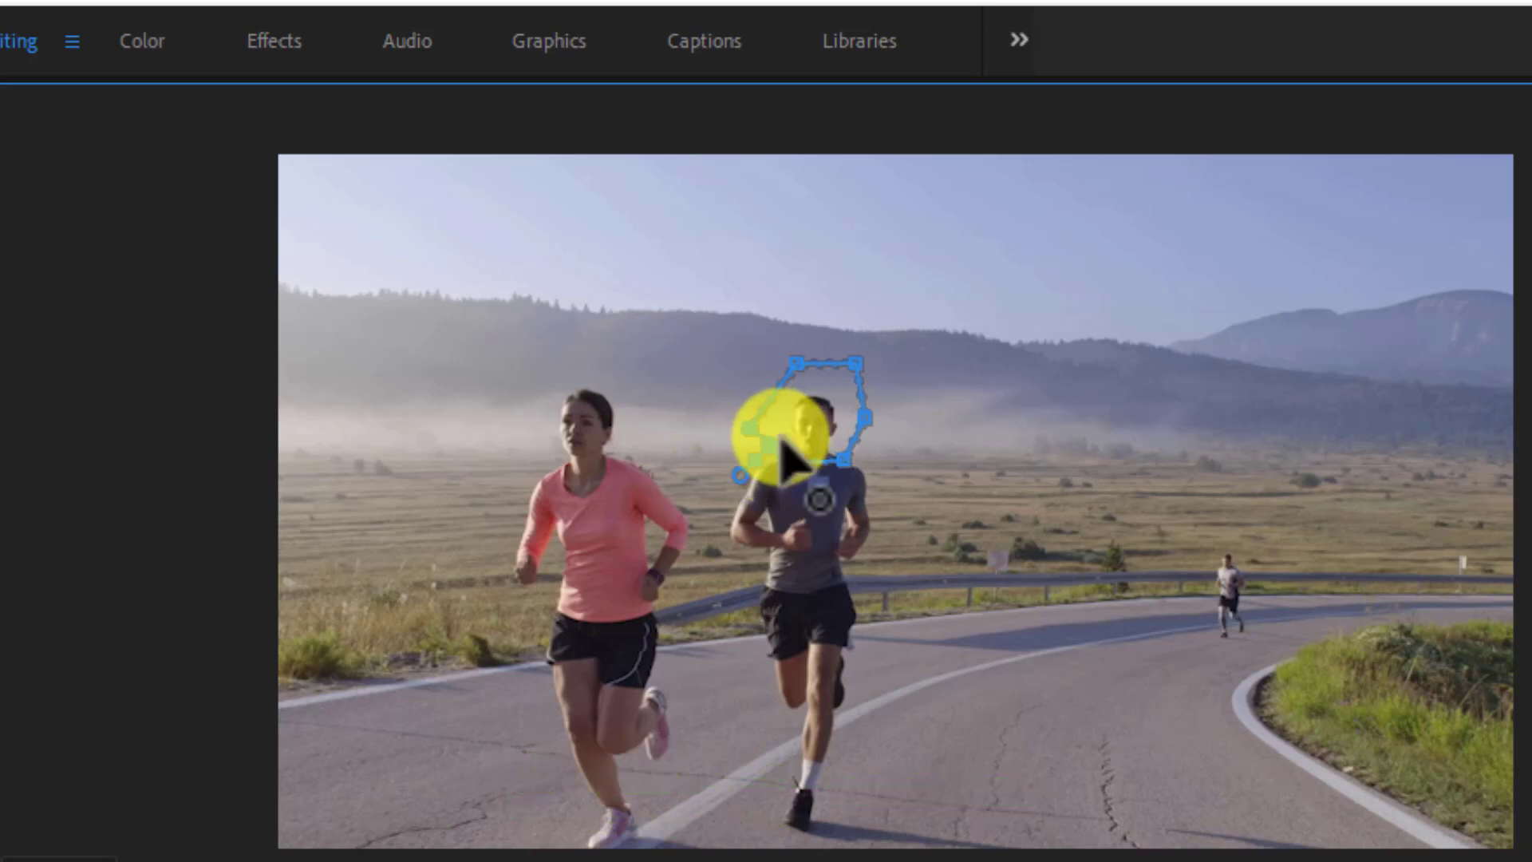
pyautogui.moveTo(783, 448); pyautogui.dragTo(752, 380)
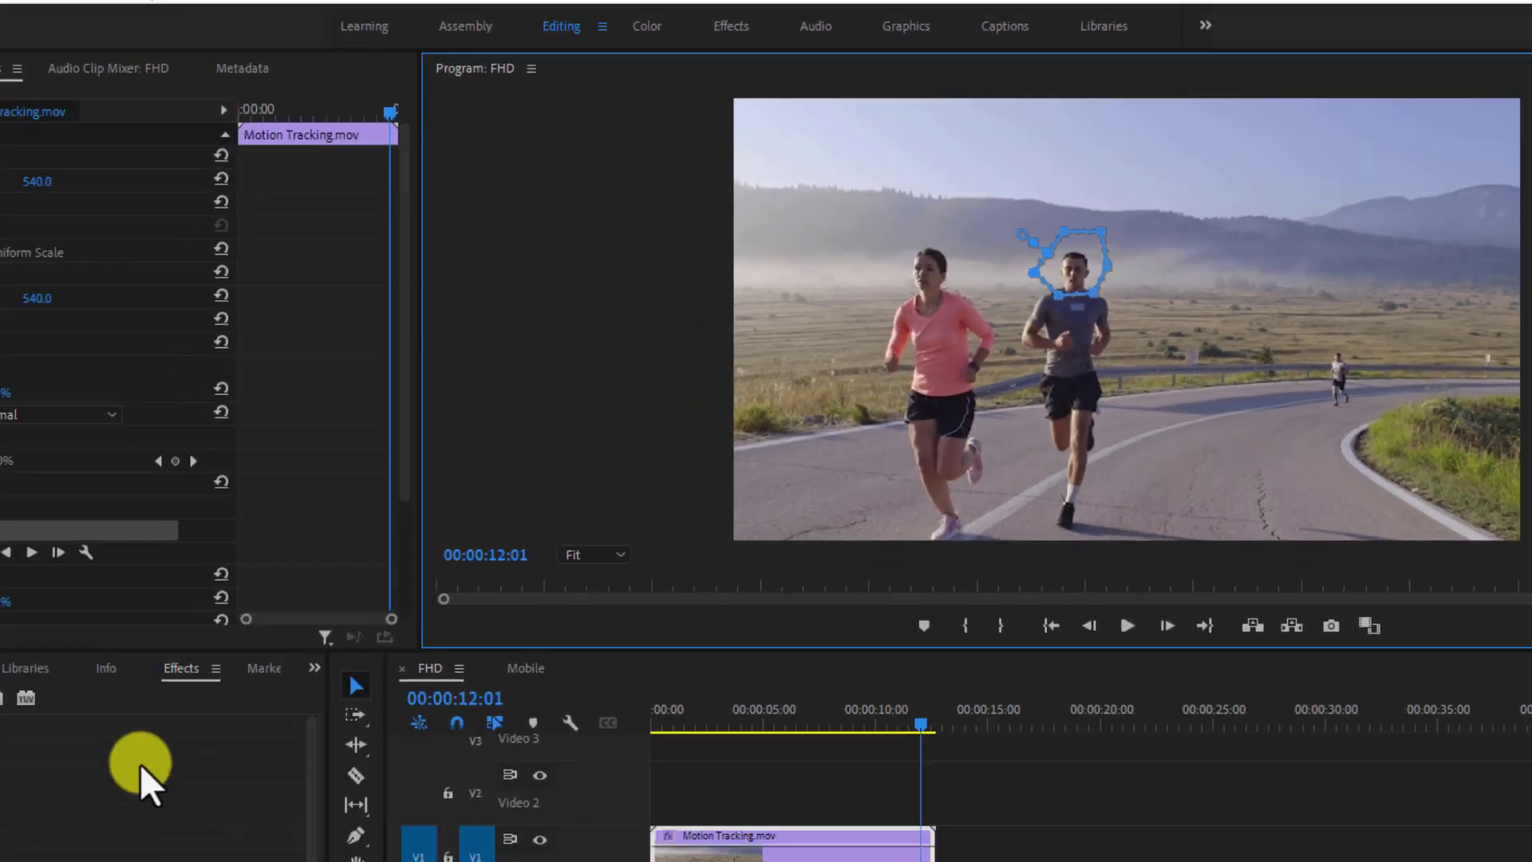
pyautogui.scroll(-2, 196, 464)
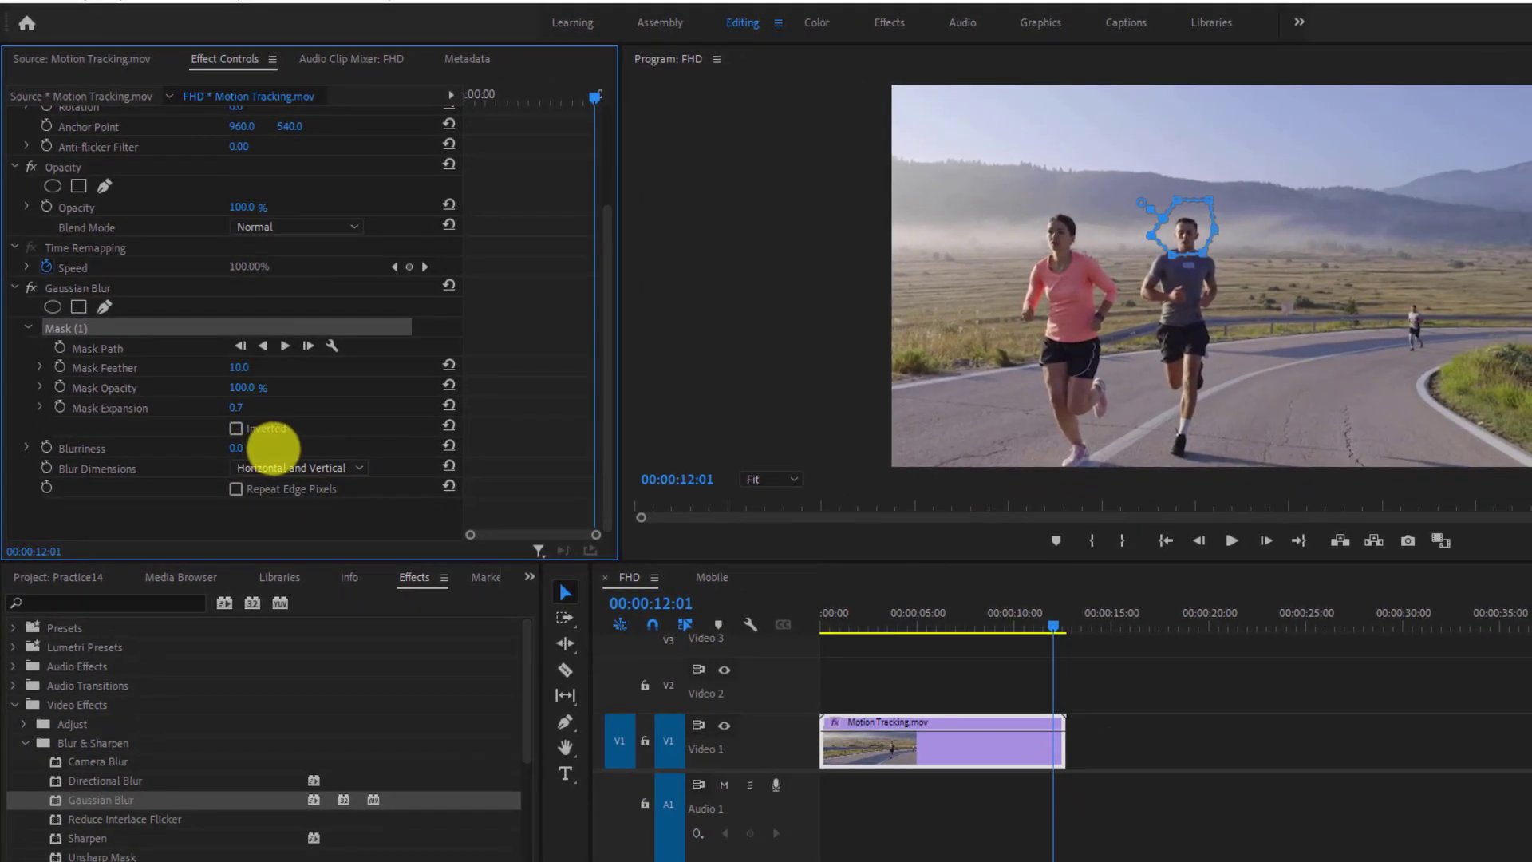
pyautogui.moveTo(239, 443)
pyautogui.mouseDown()
pyautogui.moveTo(288, 448)
pyautogui.moveTo(267, 443)
pyautogui.mouseUp()
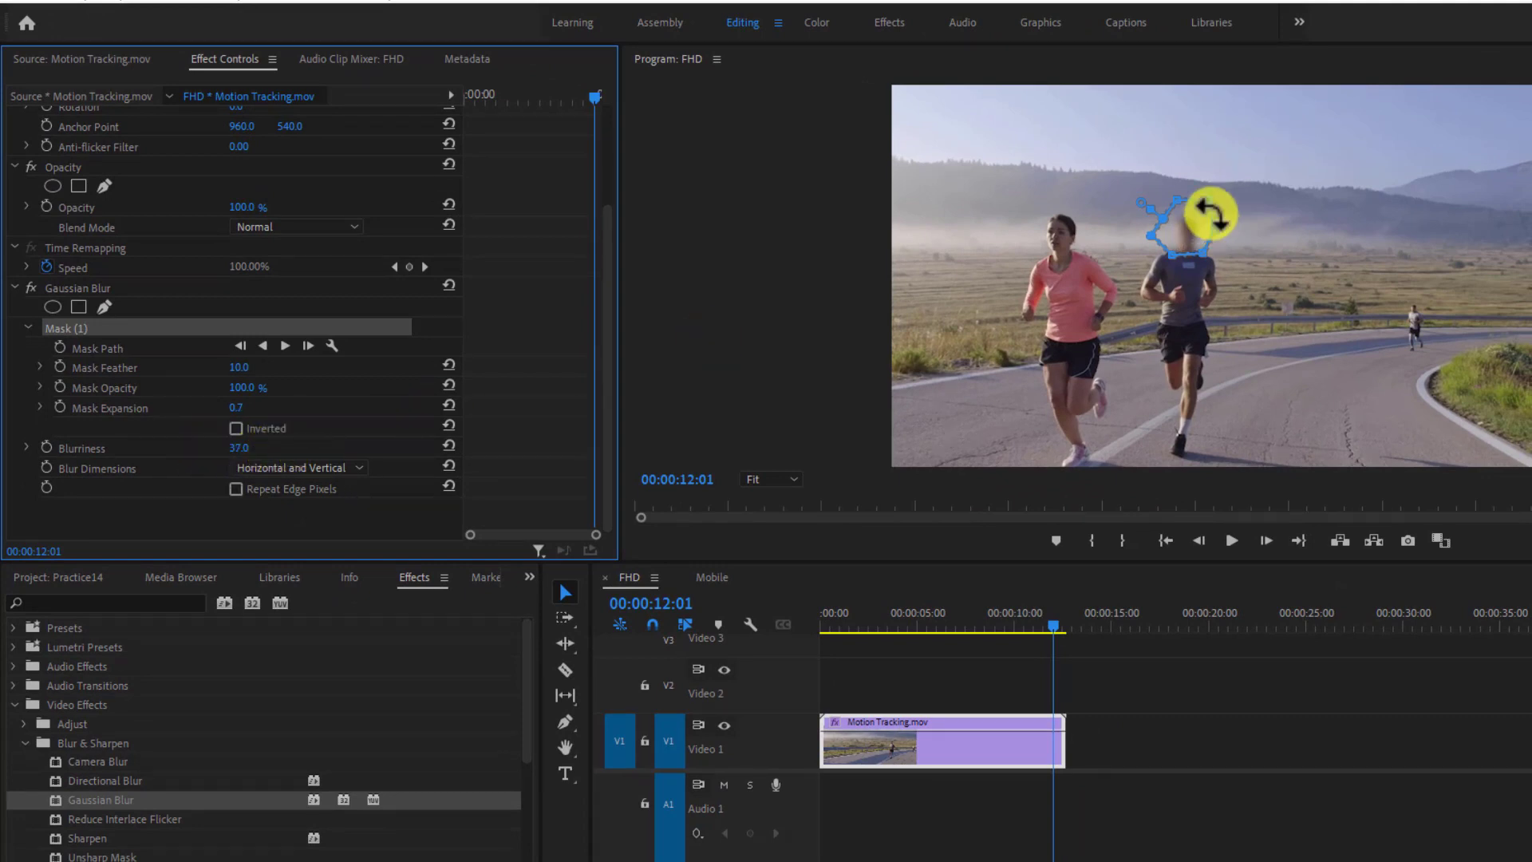
pyautogui.click(1202, 252)
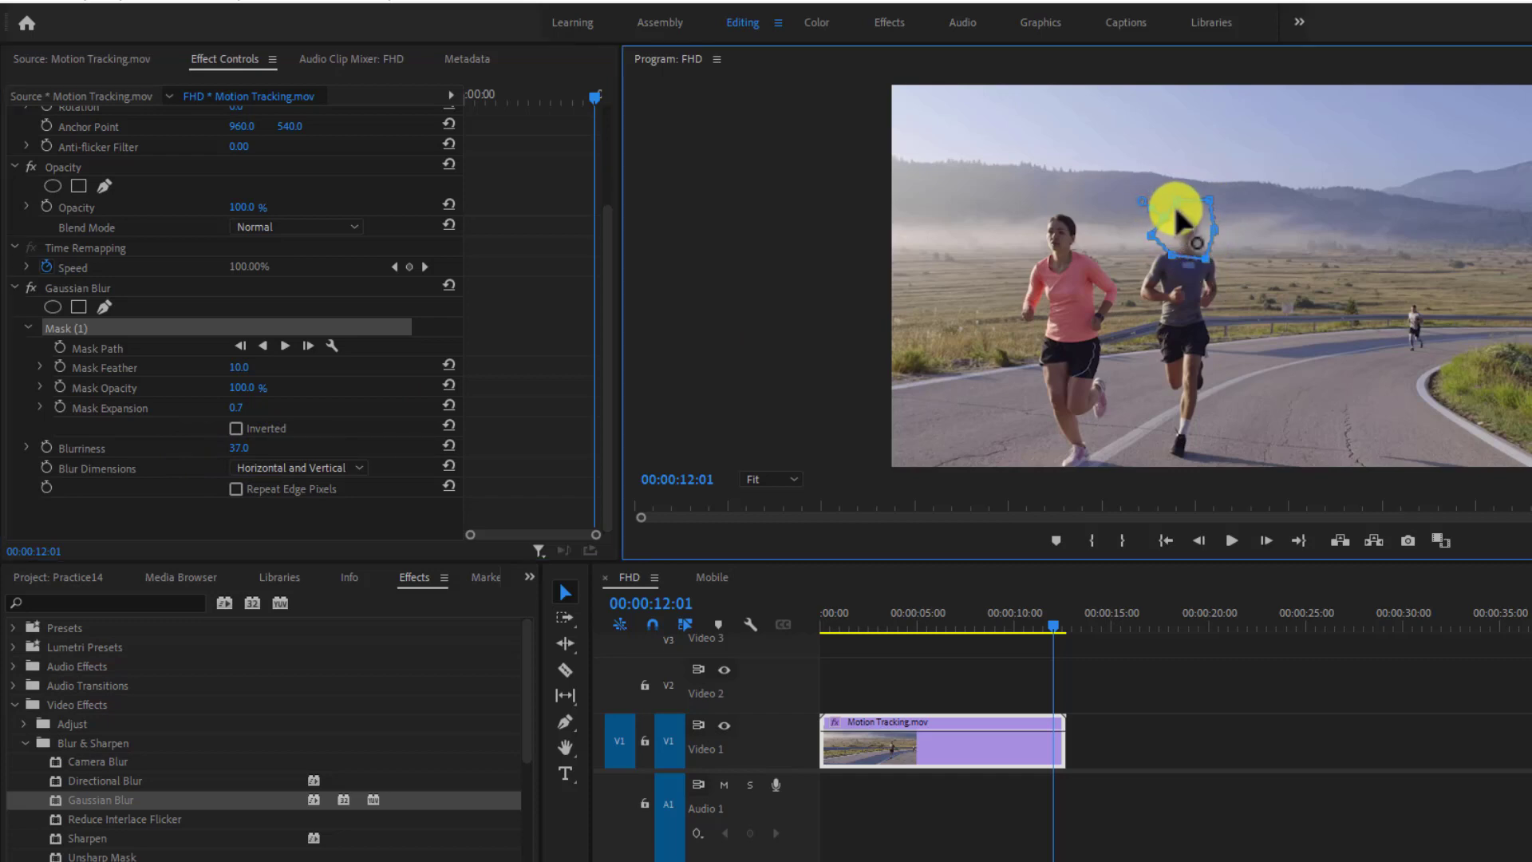
pyautogui.moveTo(1174, 202); pyautogui.dragTo(1160, 217)
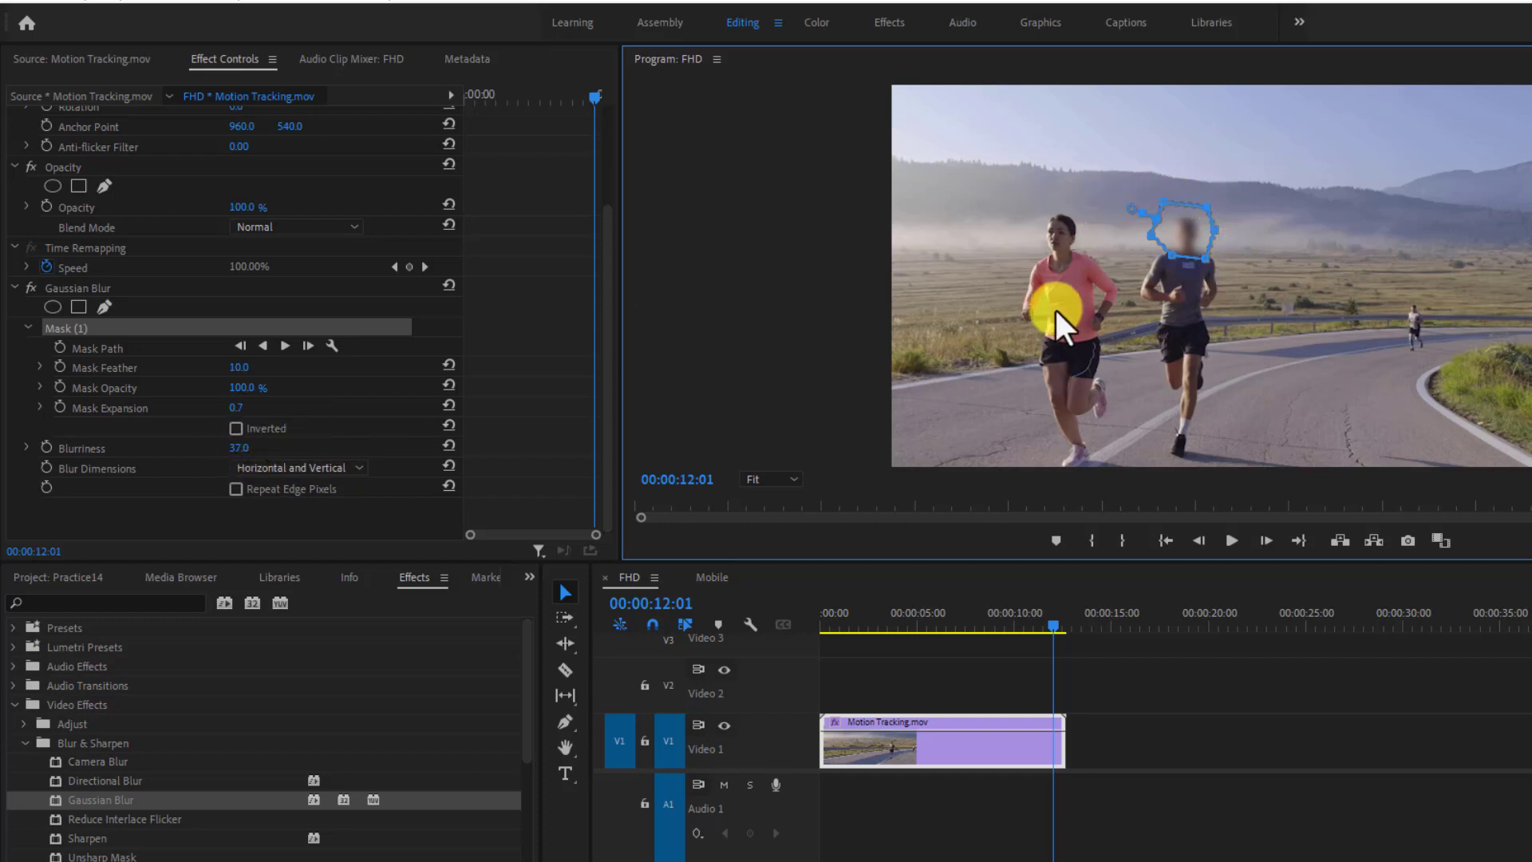
# Set the head mask's feather to 38 and its opacity to 93%.
pyautogui.click(239, 373)
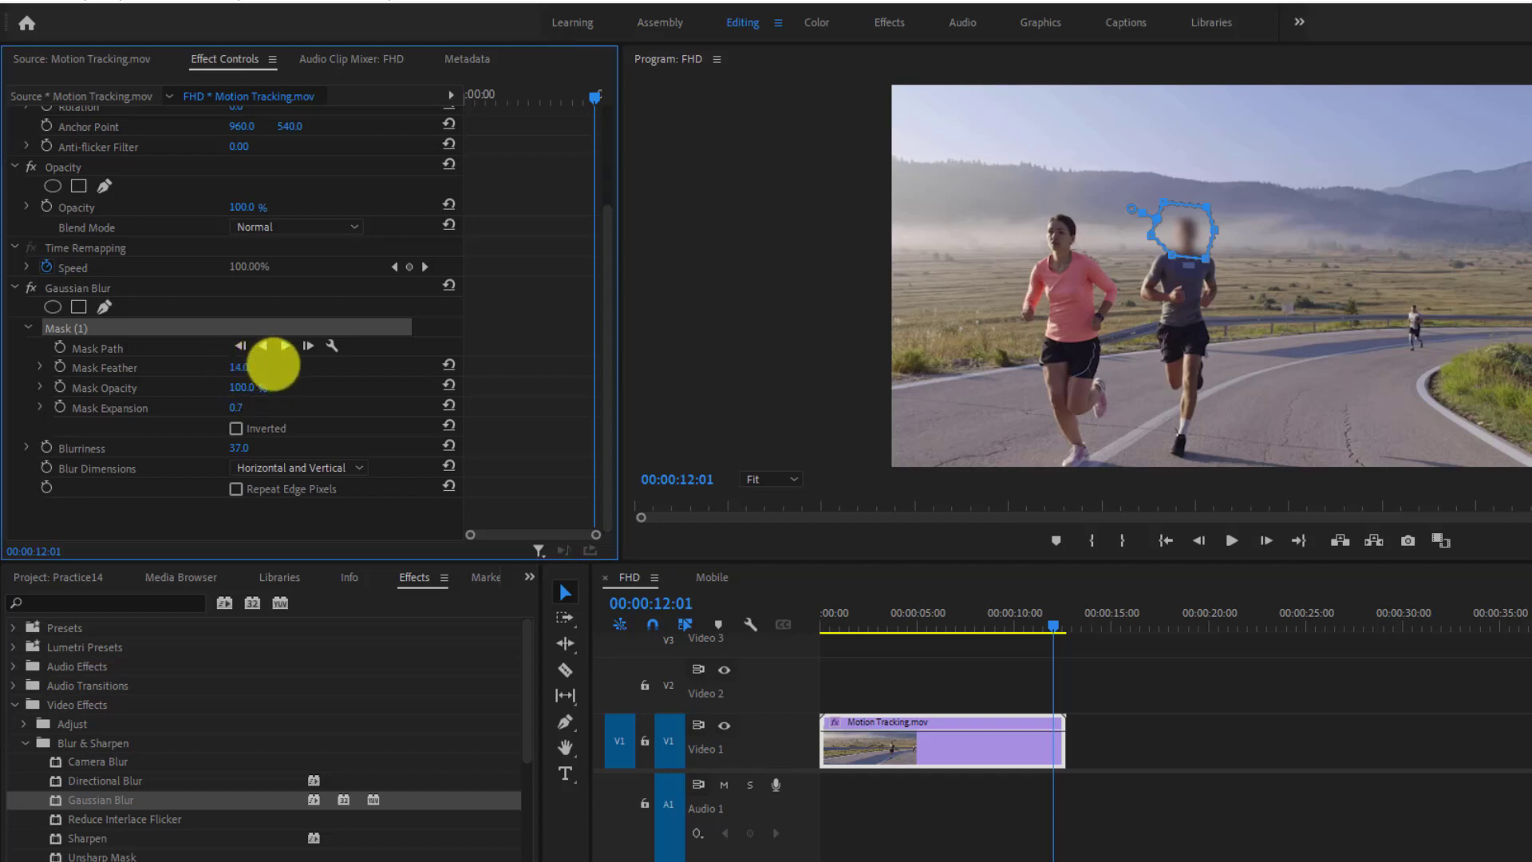
pyautogui.moveTo(284, 366); pyautogui.dragTo(303, 369)
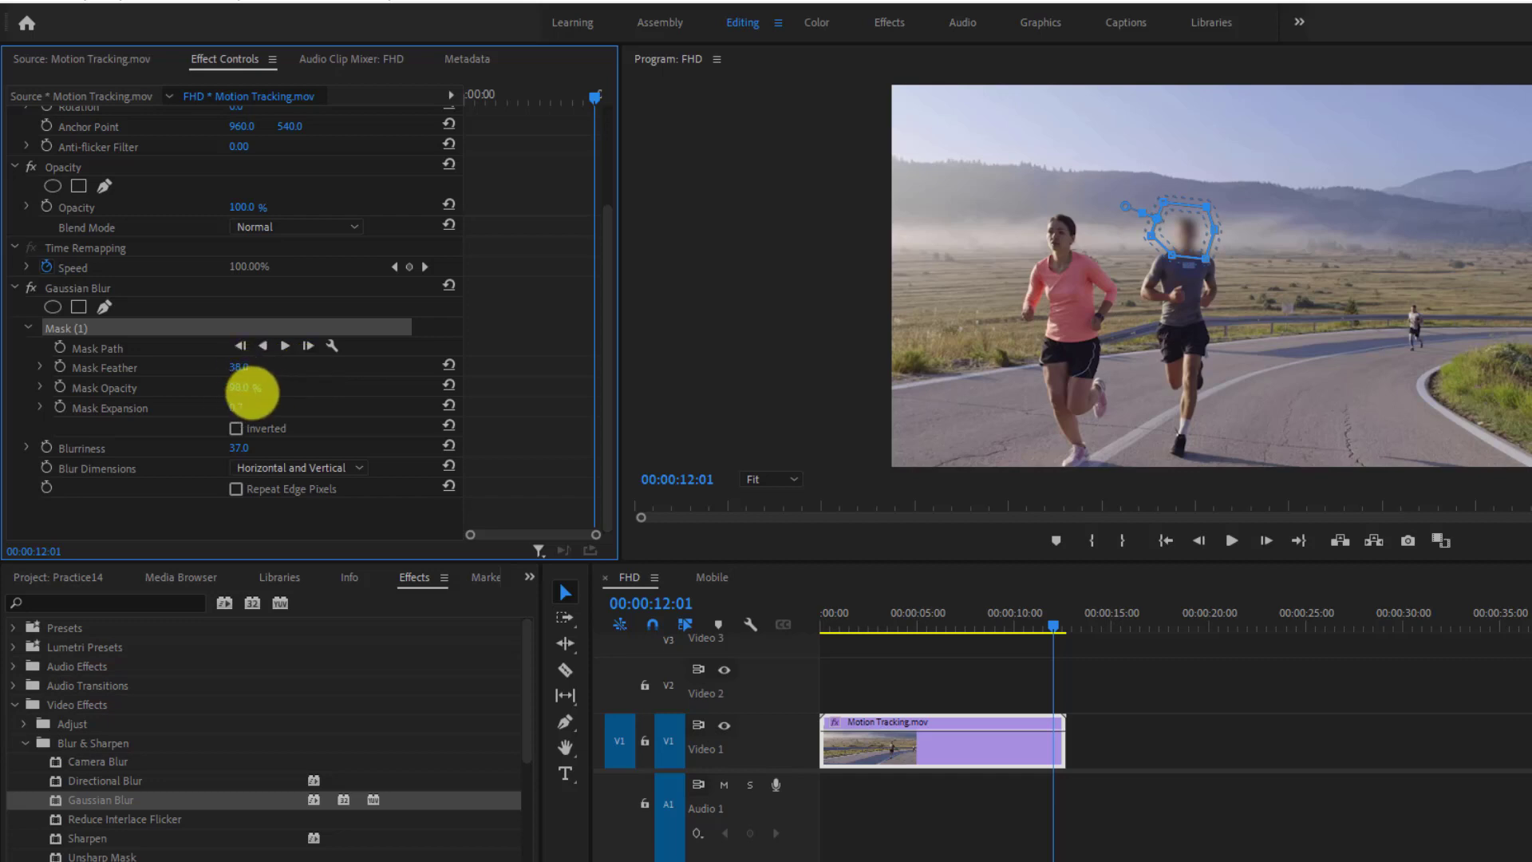
pyautogui.moveTo(250, 387)
pyautogui.mouseDown()
pyautogui.moveTo(215, 393)
pyautogui.moveTo(251, 389)
pyautogui.mouseUp()
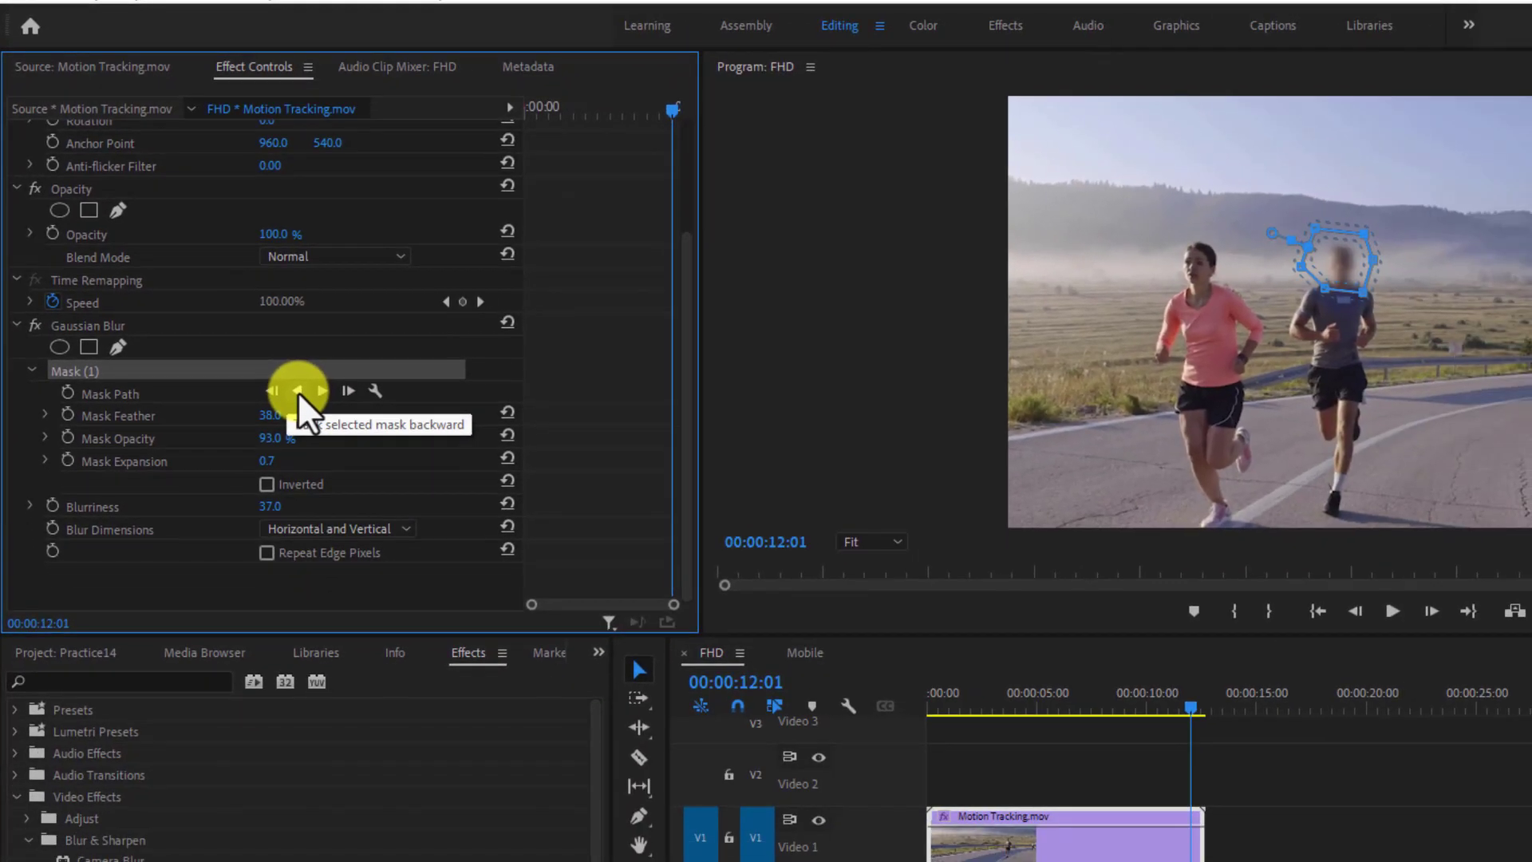
# Track the head mask backward to the start of the clip, and play and scrub the sequence to check the blur.
pyautogui.click(436, 571)
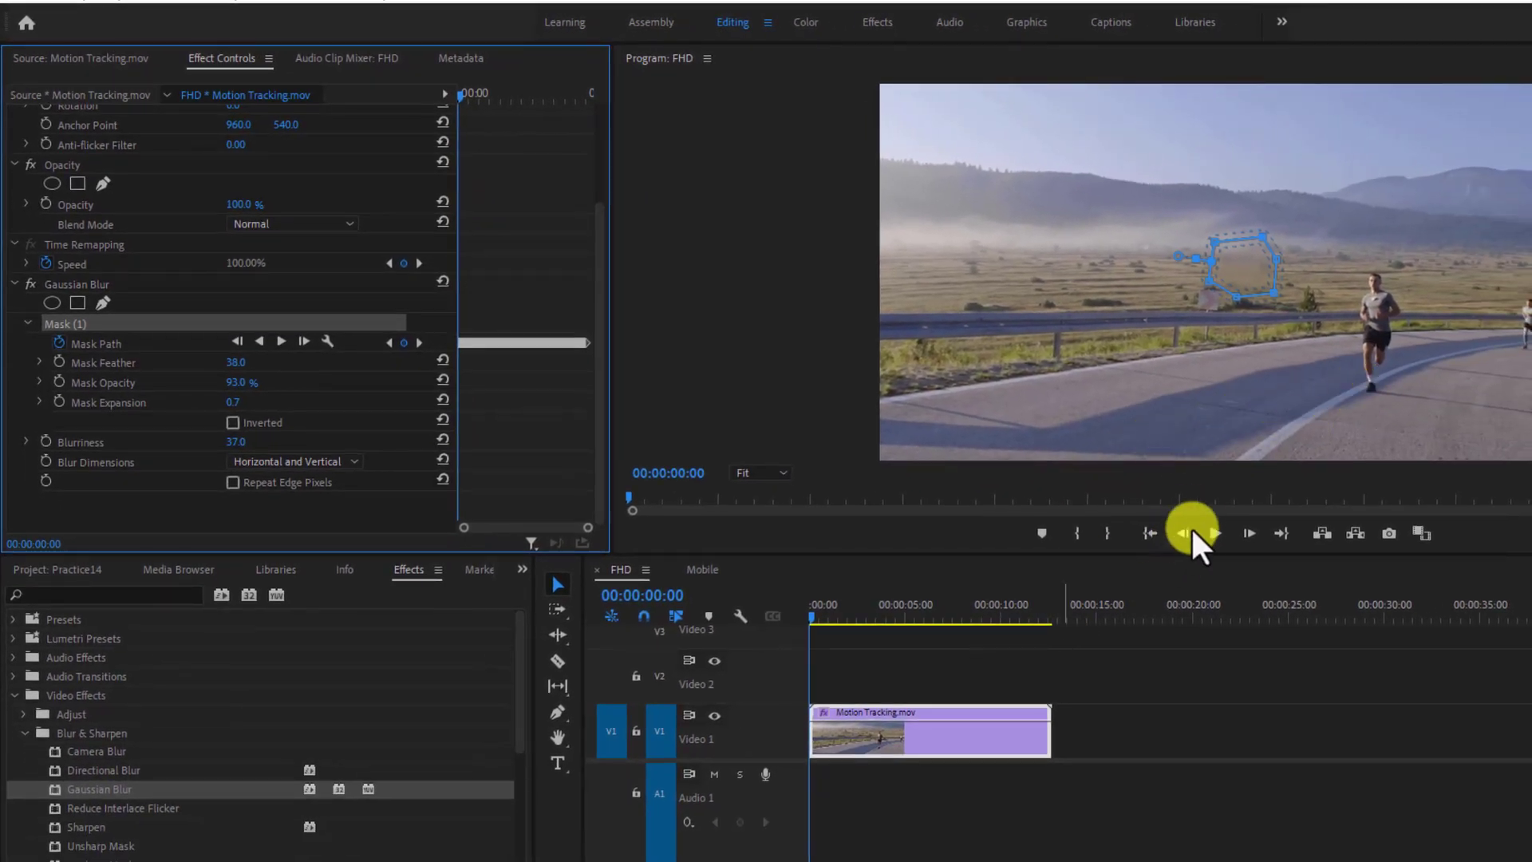
pyautogui.click(1215, 533)
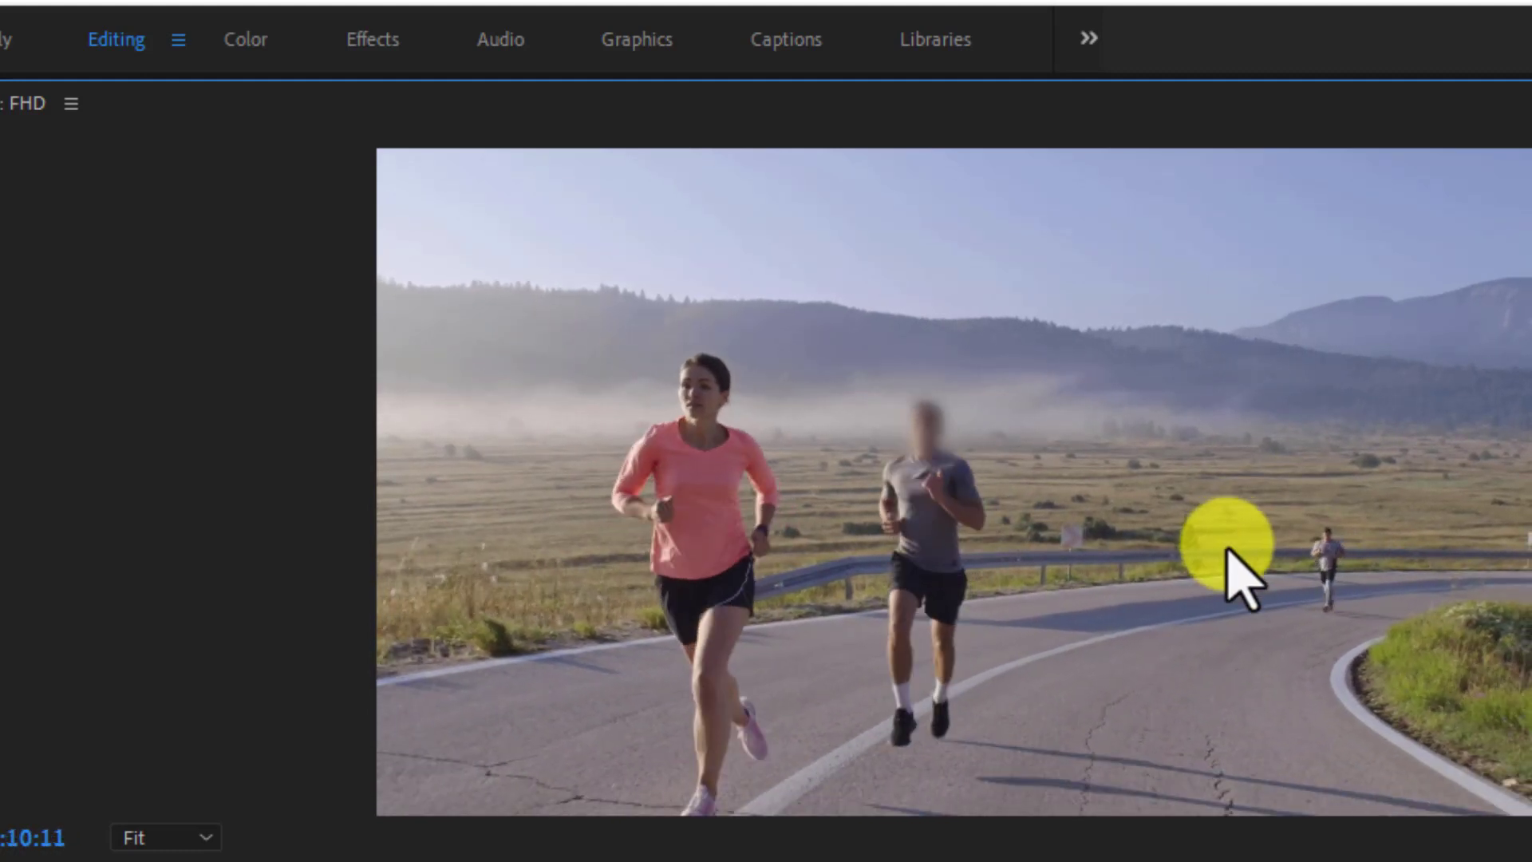
pyautogui.press('space')
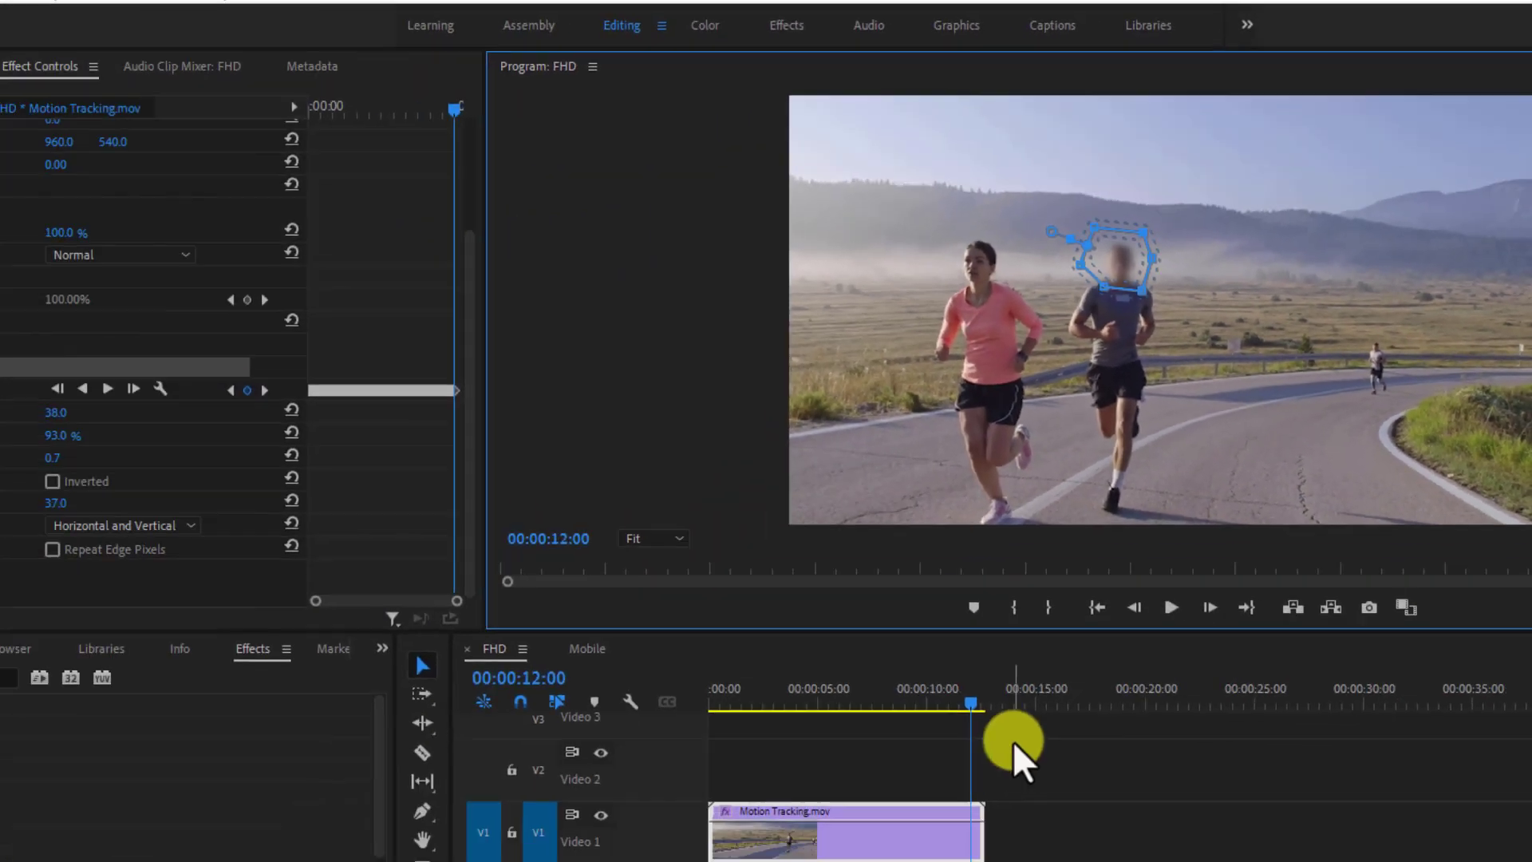
pyautogui.moveTo(969, 707); pyautogui.dragTo(937, 718)
pyautogui.moveTo(1008, 630); pyautogui.dragTo(1012, 634)
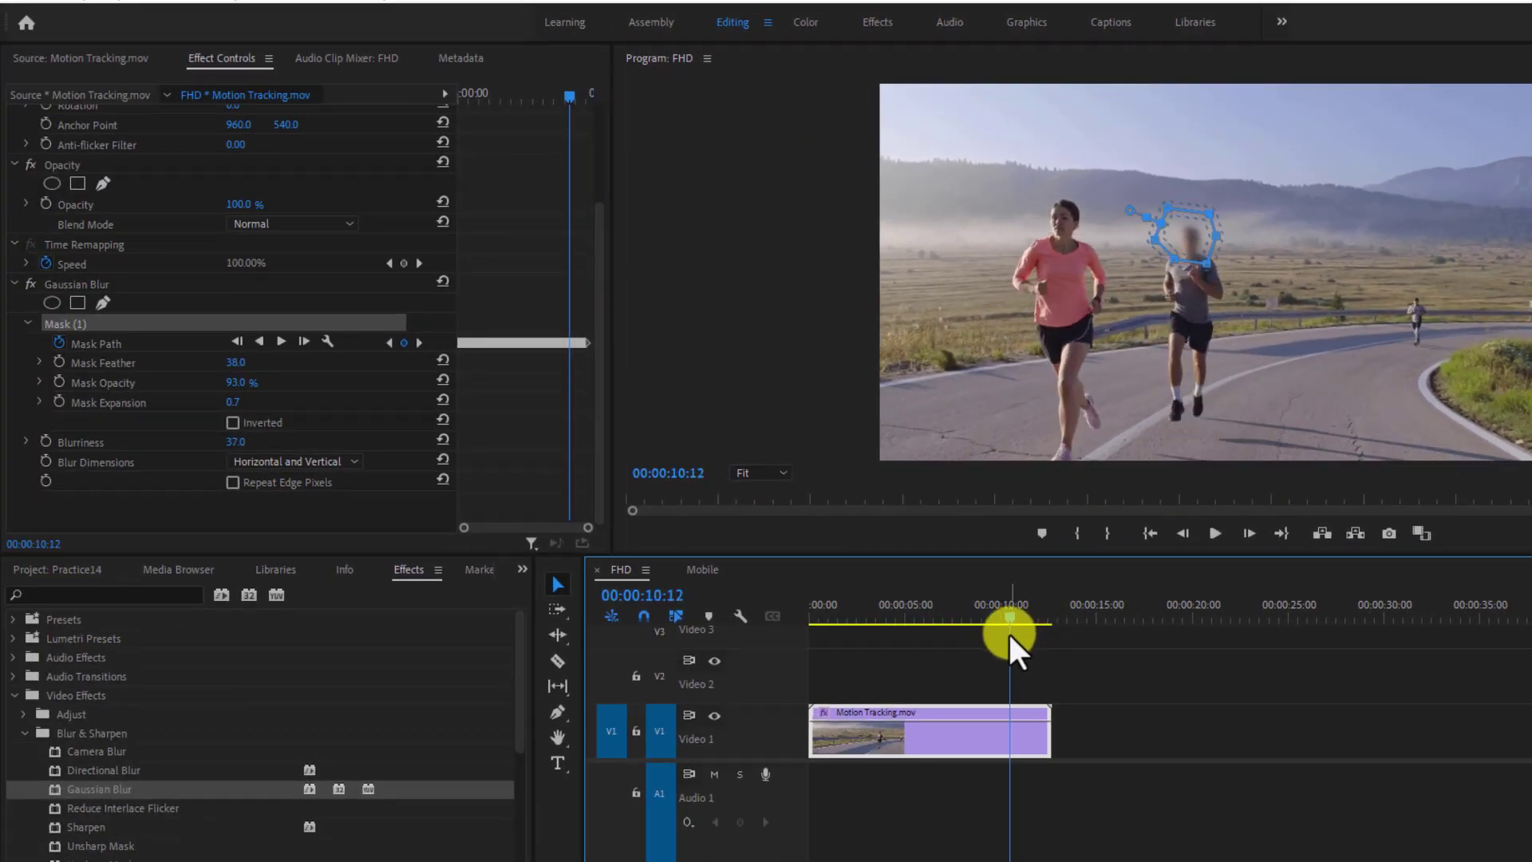
# Add two more free-draw bezier masks to the Gaussian Blur effect without drawing any points.
pyautogui.click(1201, 244)
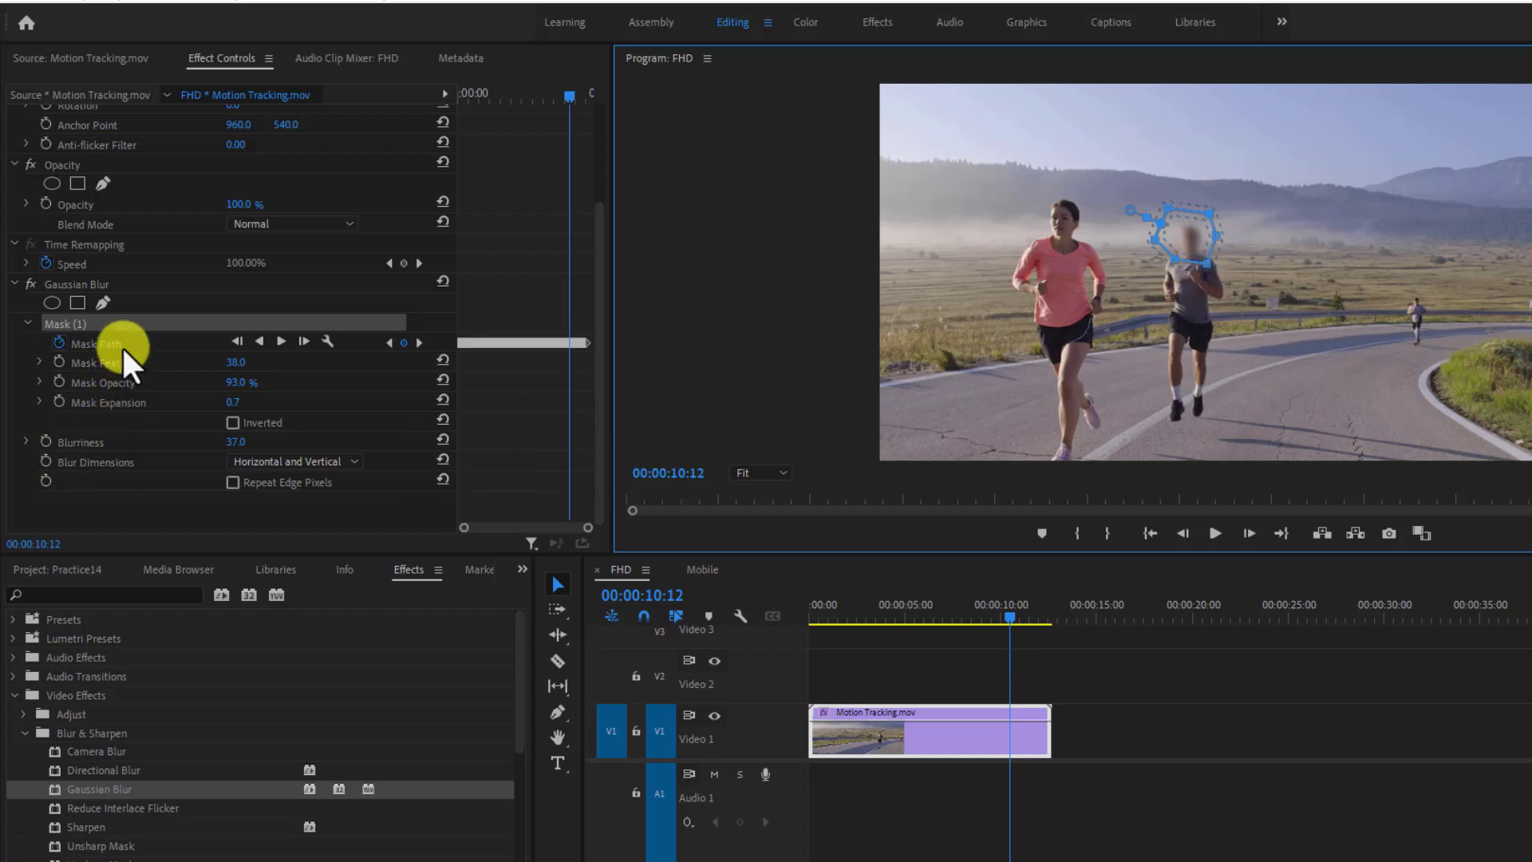
pyautogui.click(99, 303)
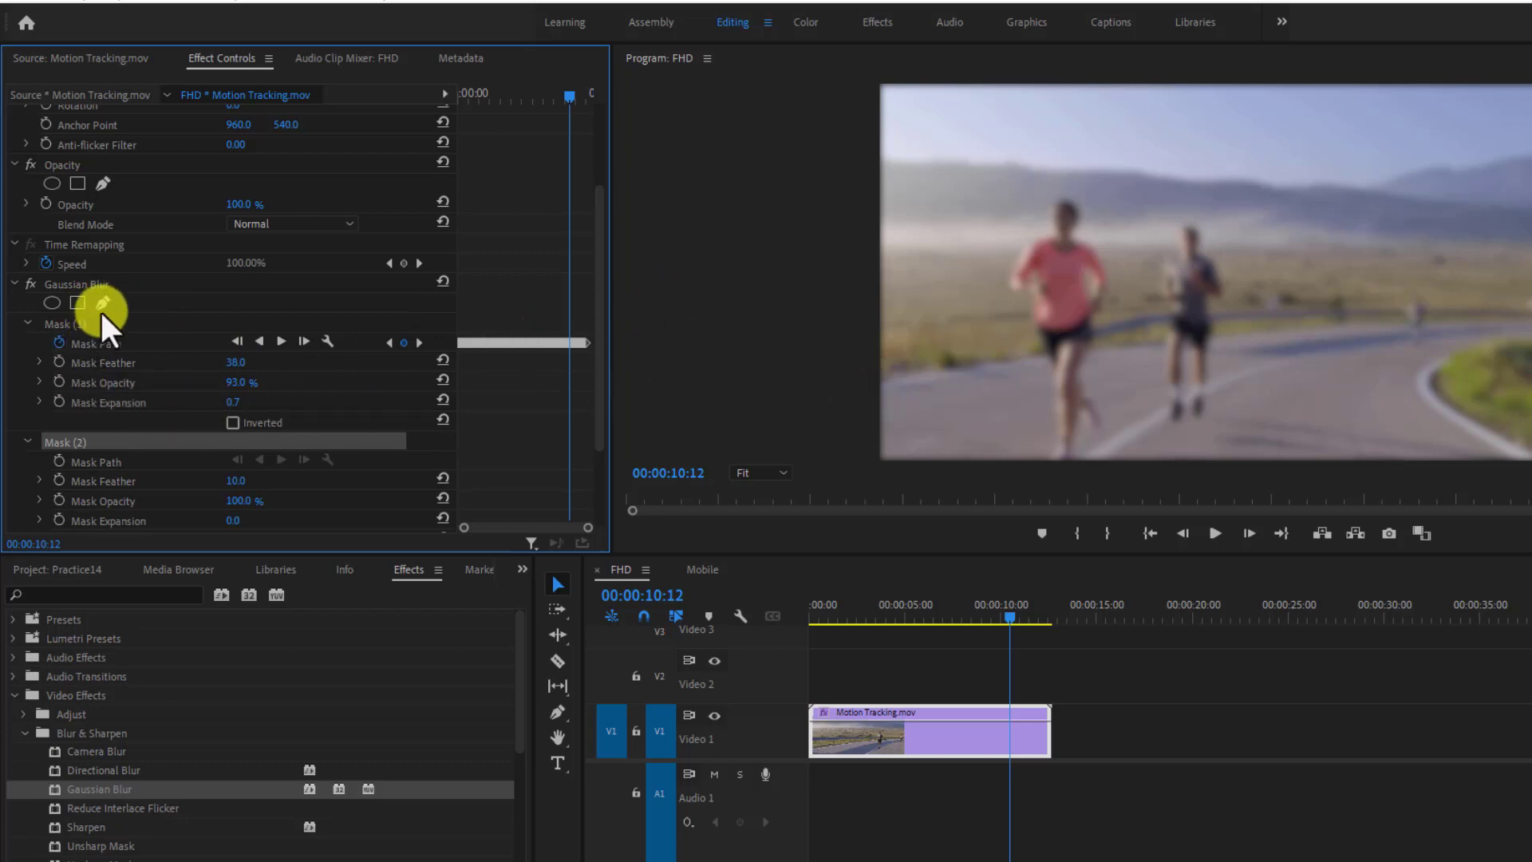
pyautogui.click(103, 304)
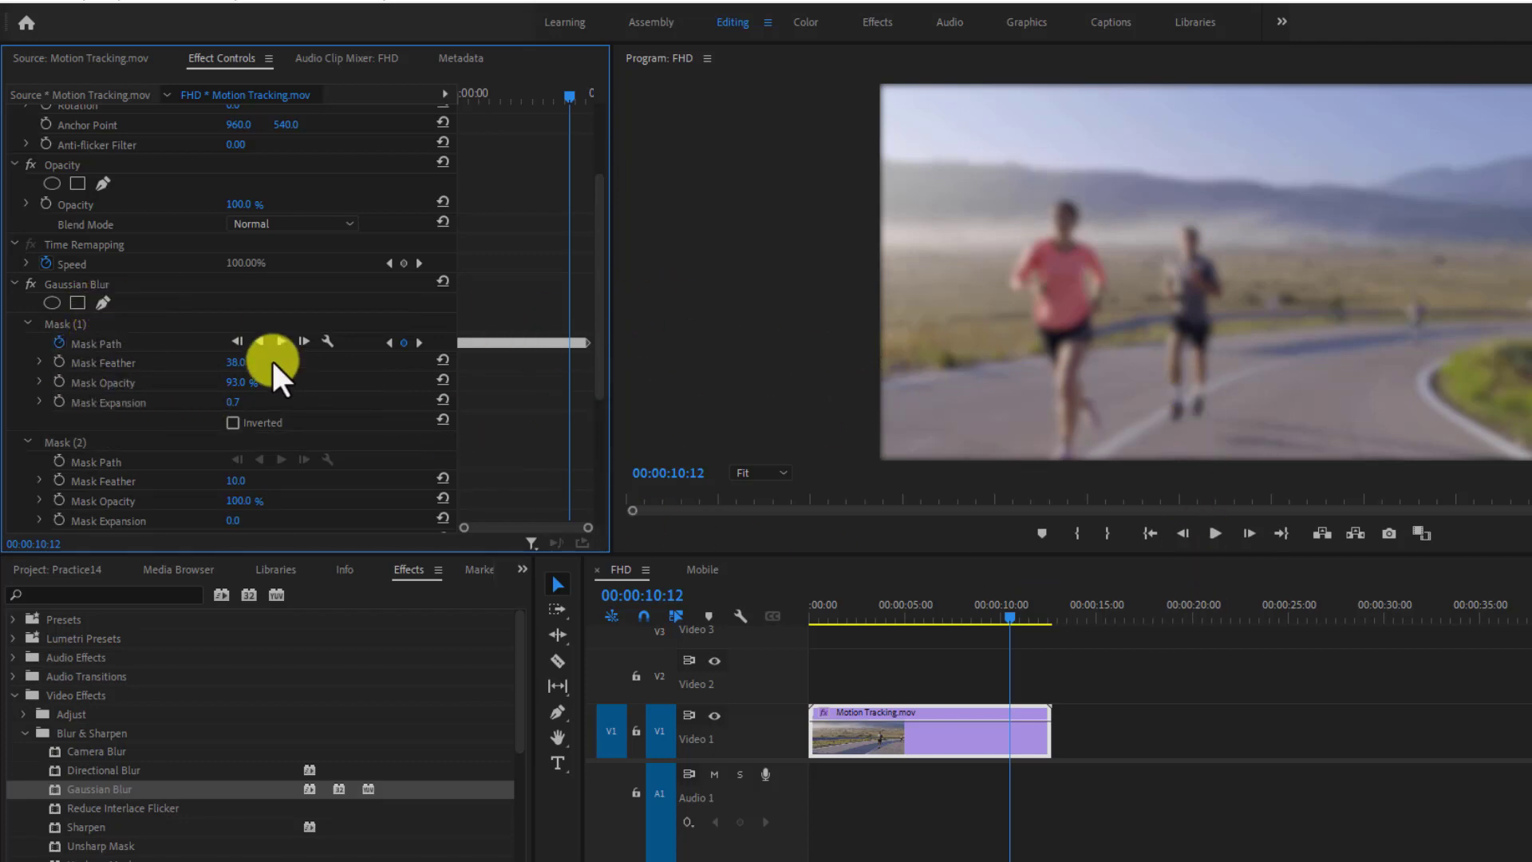
# Delete the tracked head mask and one empty mask, and remove the whole Gaussian Blur effect from the Motion Tracking.mov clip.
pyautogui.rightClick(55, 323)
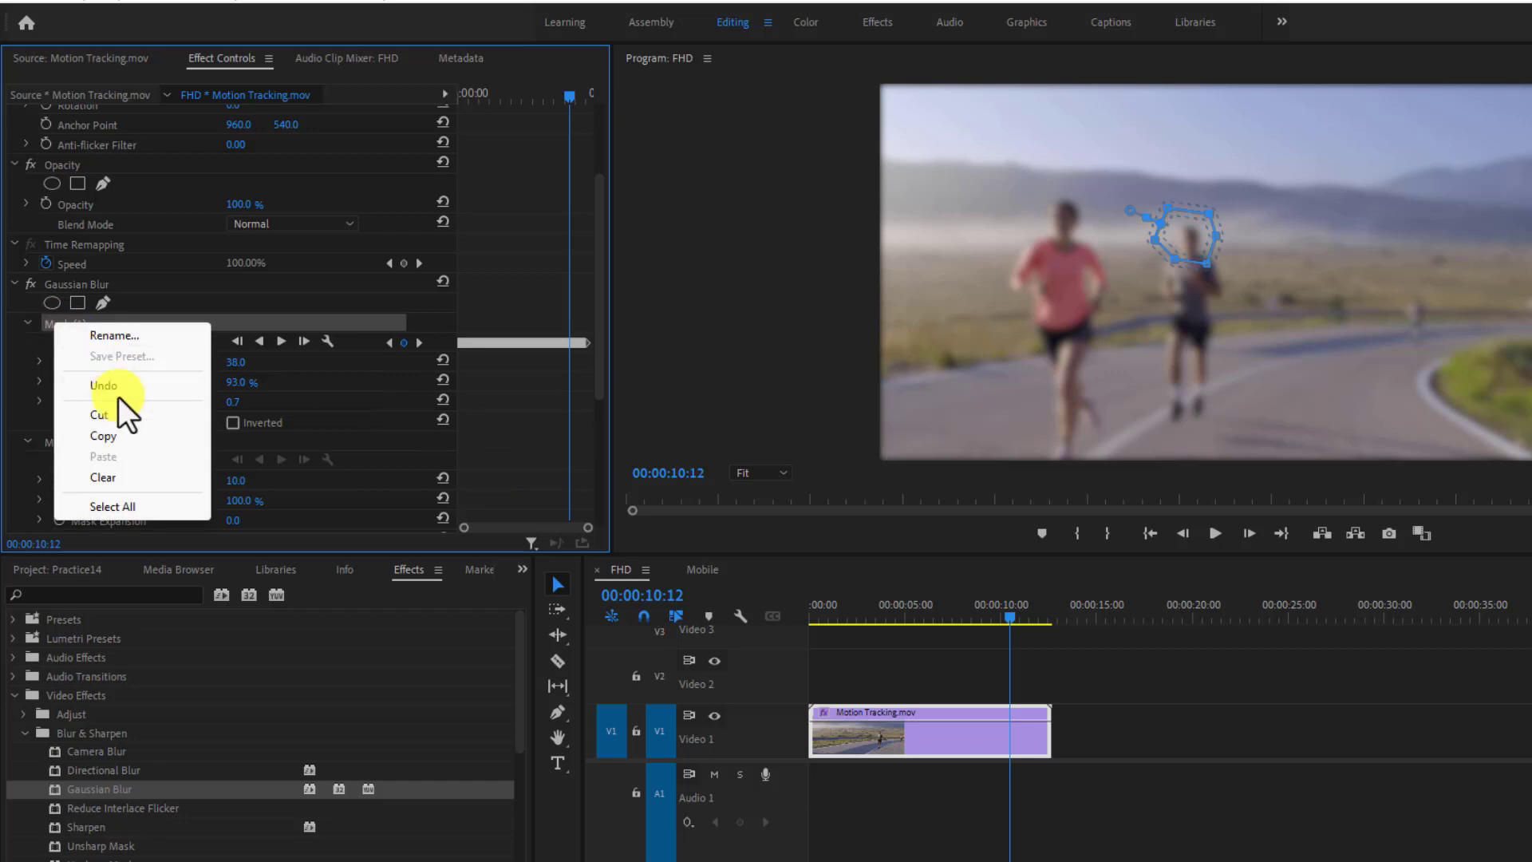
pyautogui.click(103, 477)
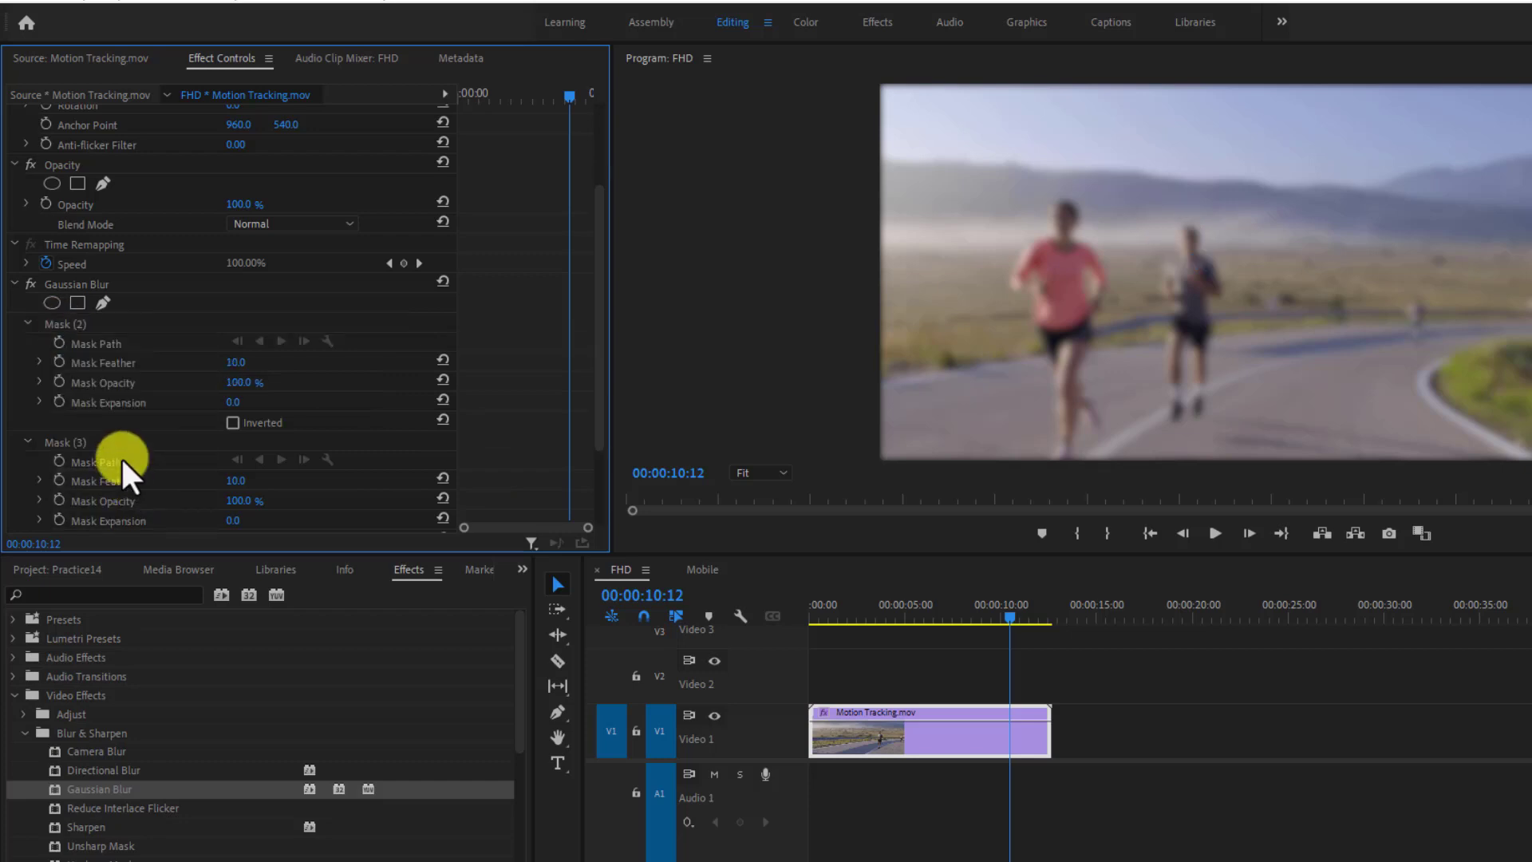
pyautogui.rightClick(70, 445)
pyautogui.click(132, 602)
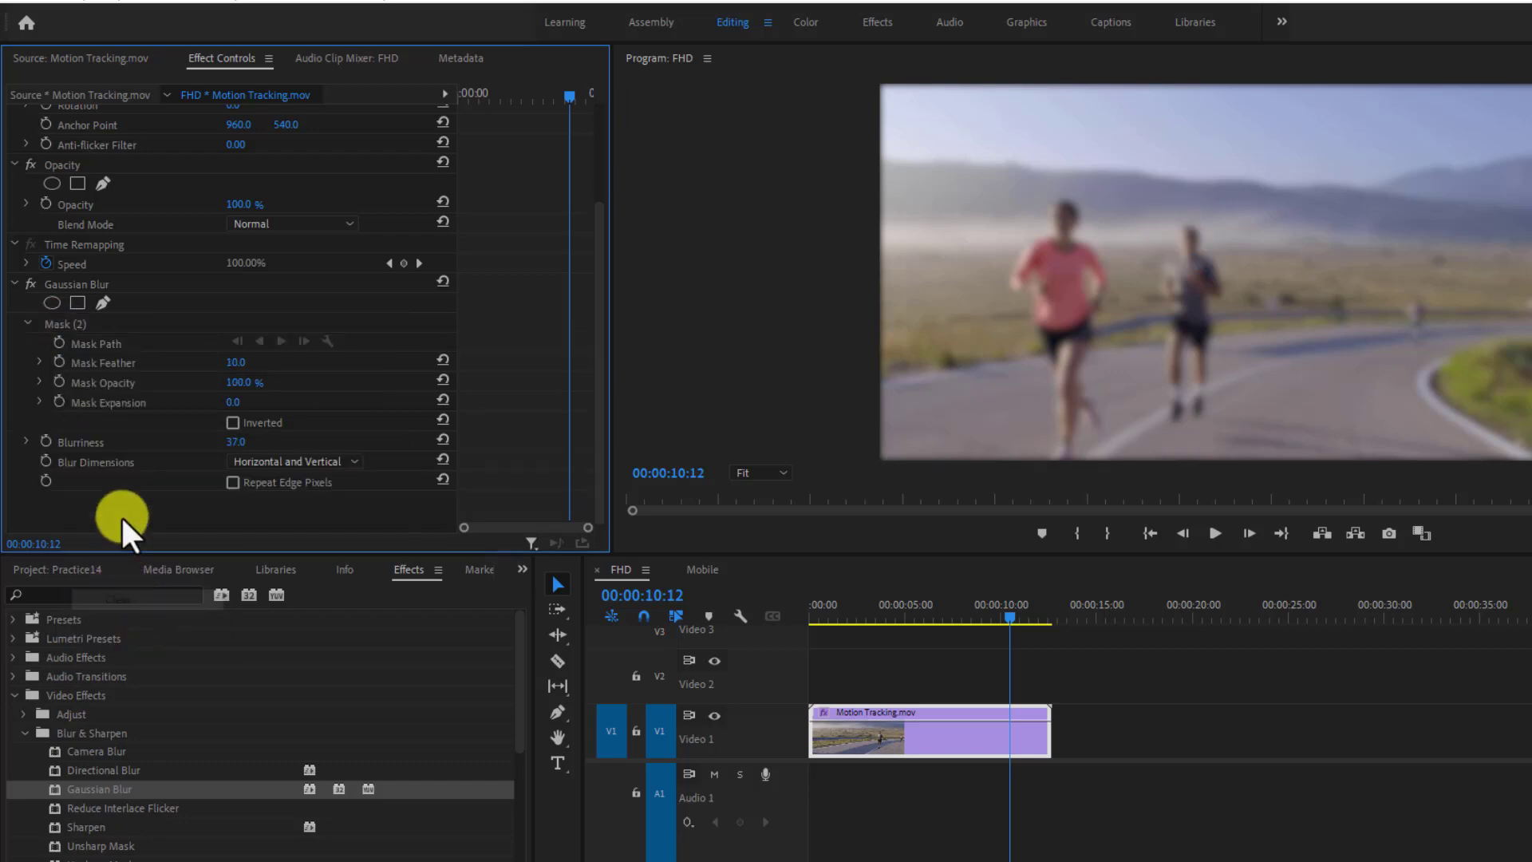
pyautogui.rightClick(71, 285)
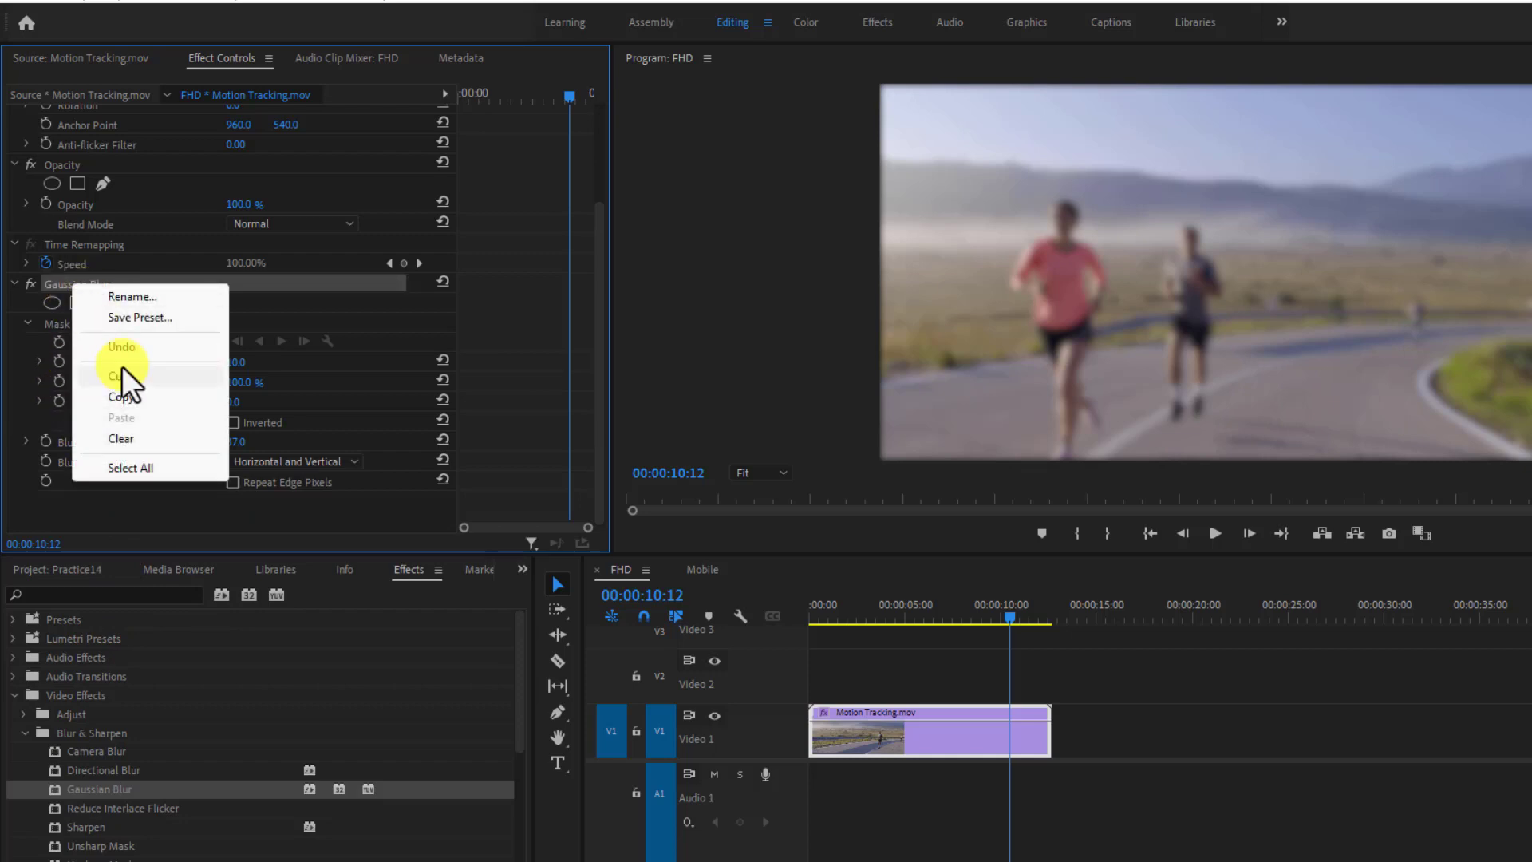
pyautogui.click(151, 438)
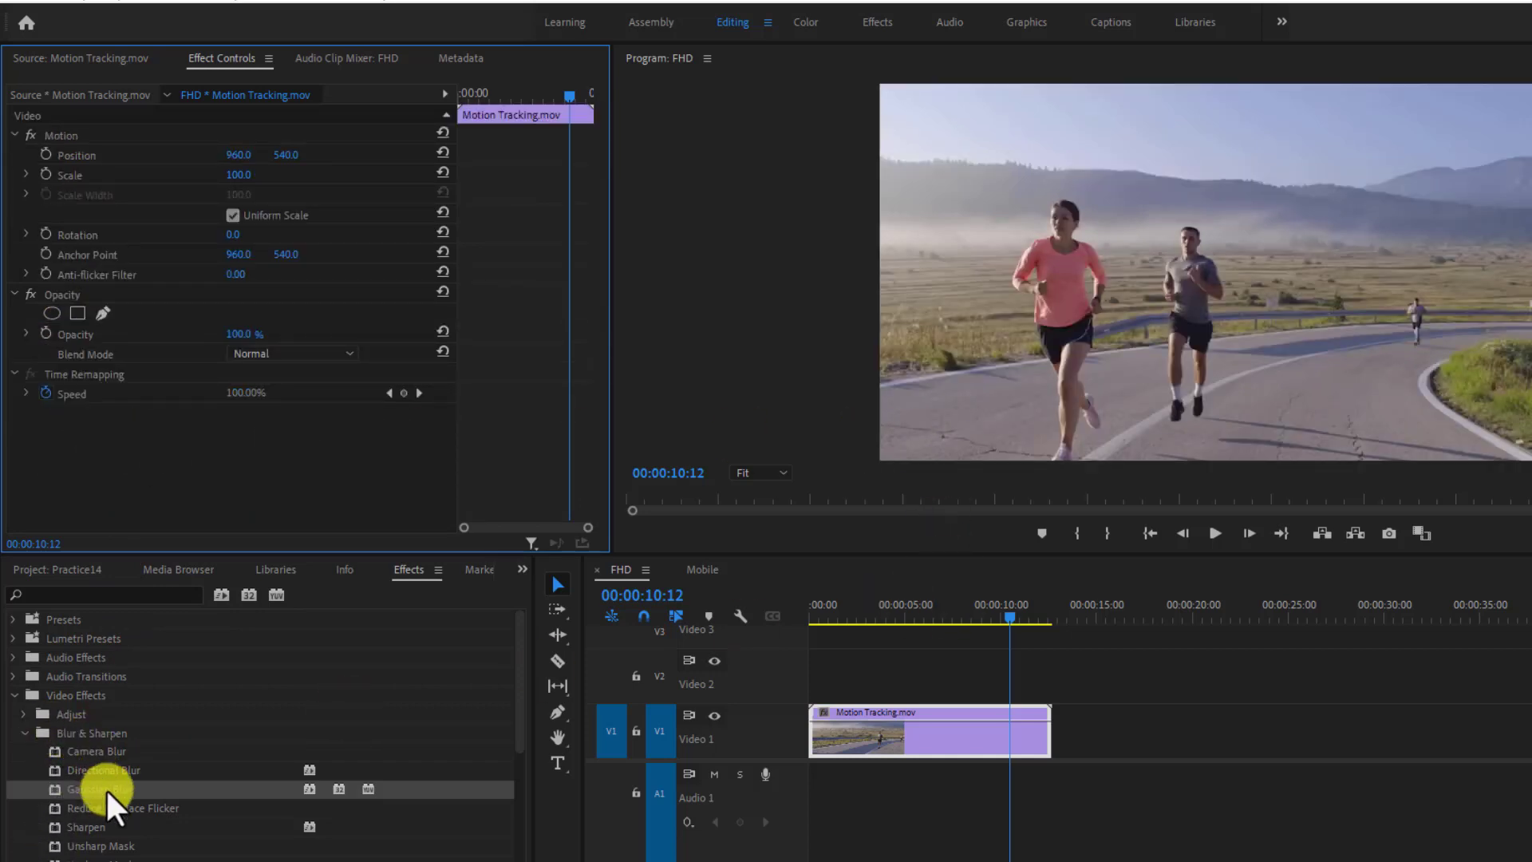
# Apply a fresh Gaussian Blur to the Motion Tracking.mov clip and fit an ellipse mask with feather 0 around the running man's head.
pyautogui.moveTo(105, 788); pyautogui.dragTo(983, 754)
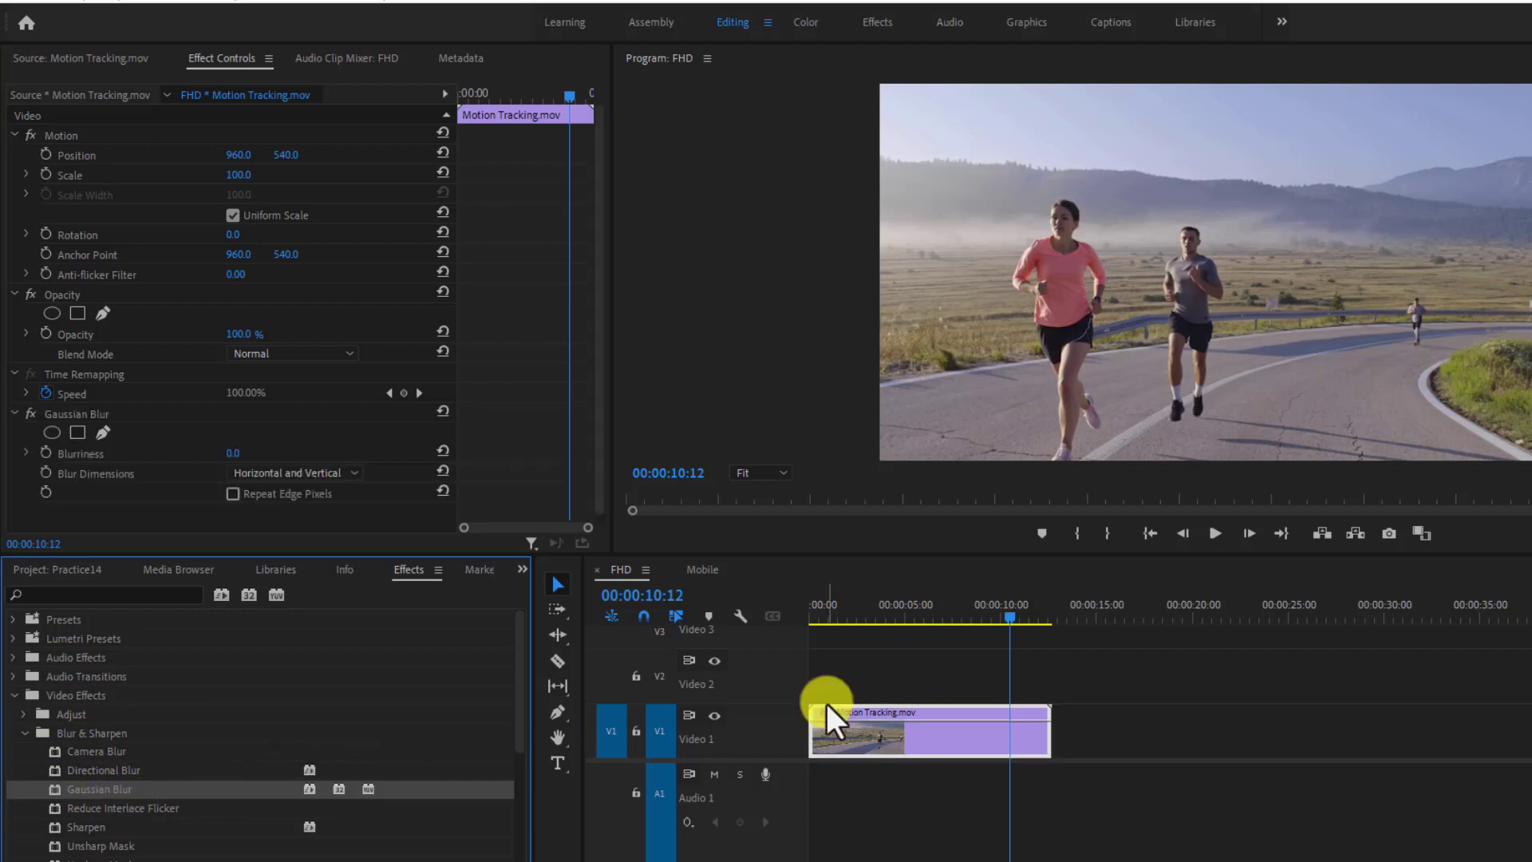
pyautogui.click(54, 433)
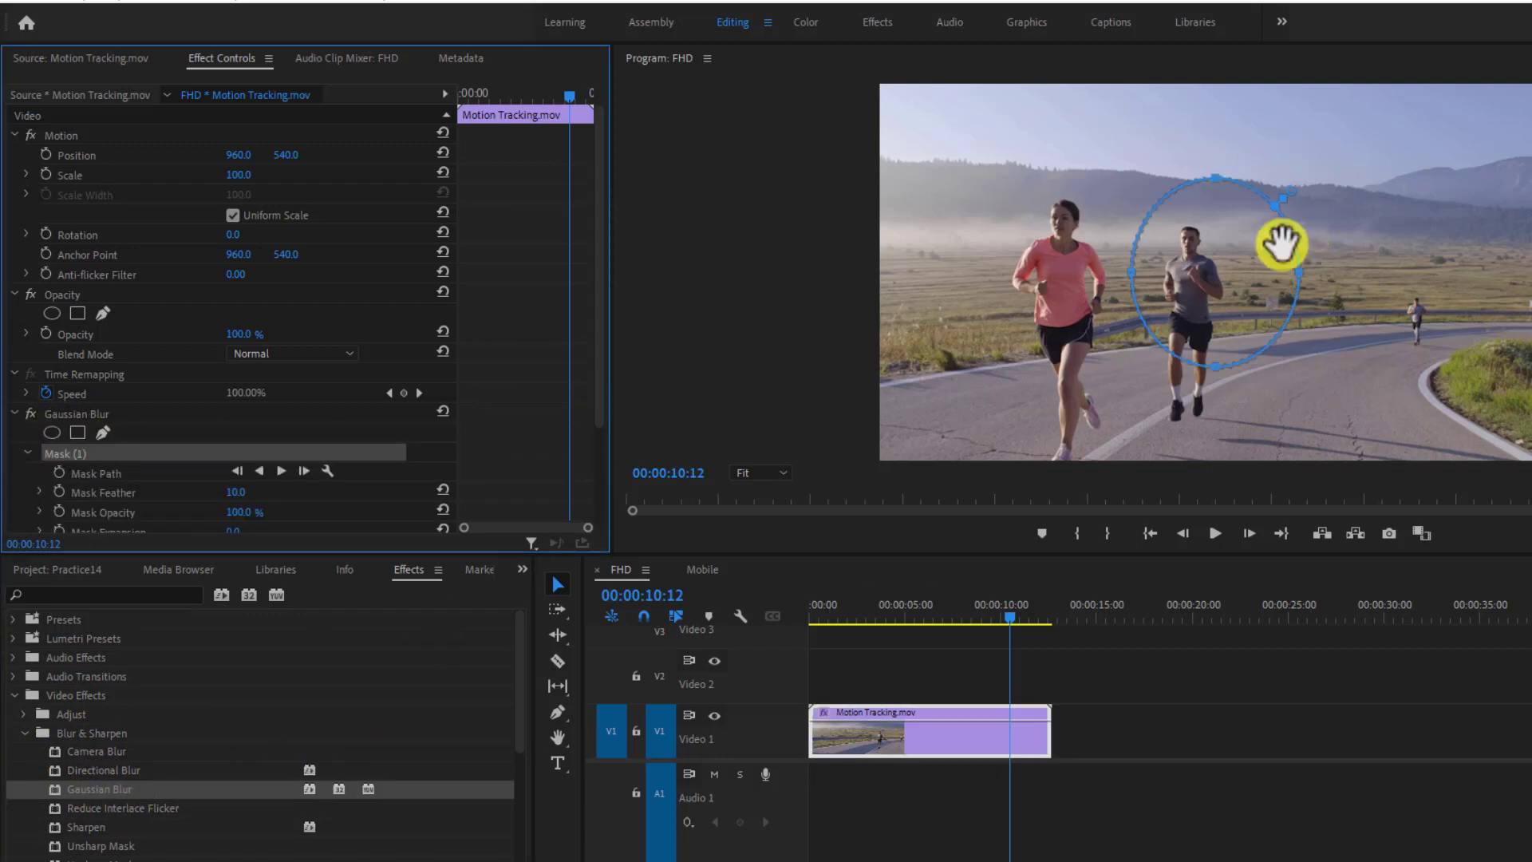
pyautogui.click(1270, 207)
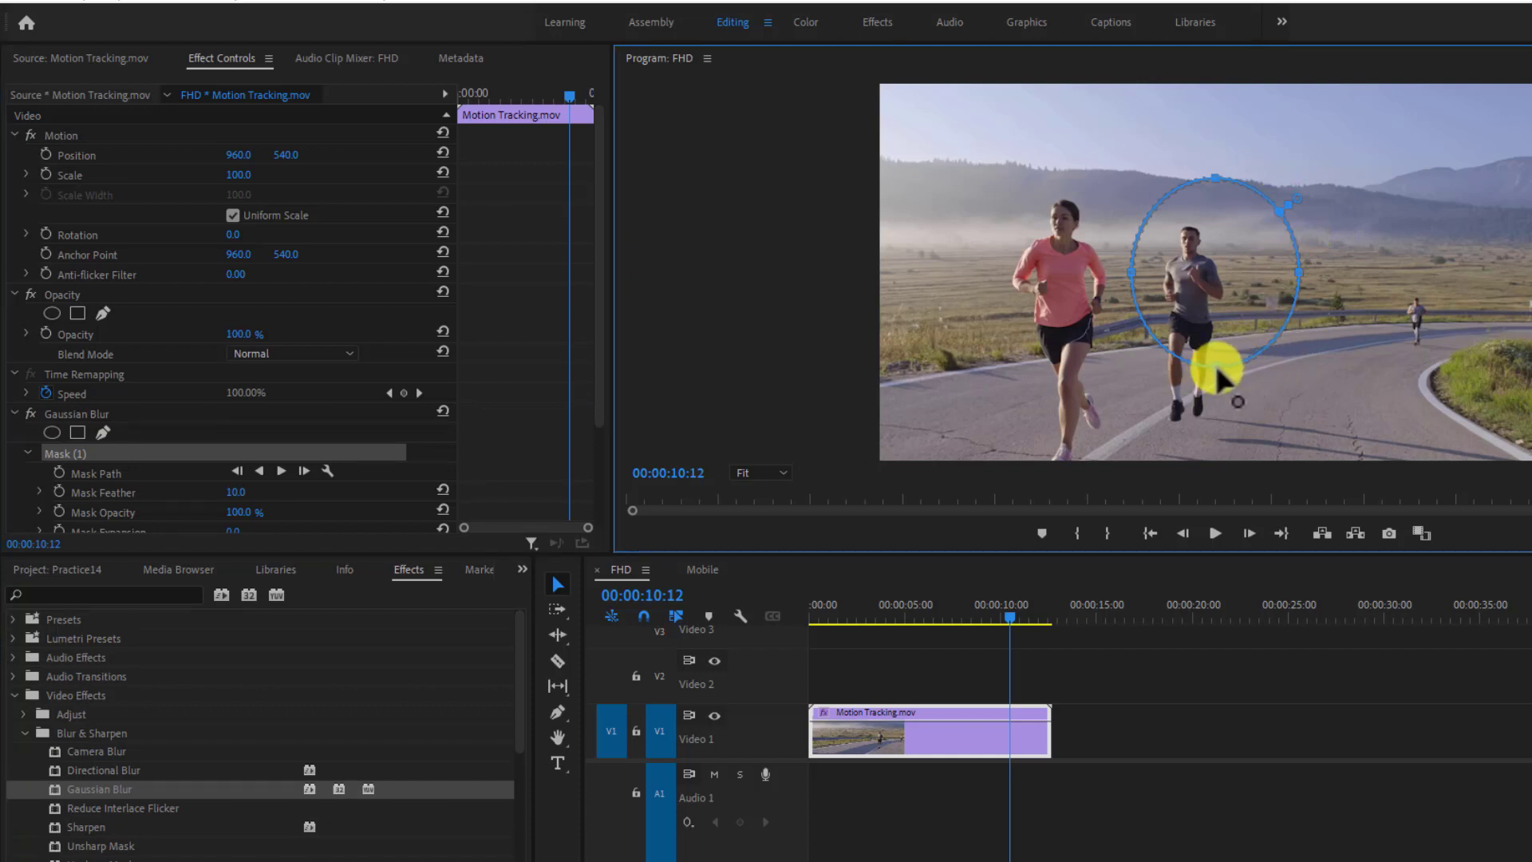
pyautogui.moveTo(1215, 366); pyautogui.dragTo(1184, 270)
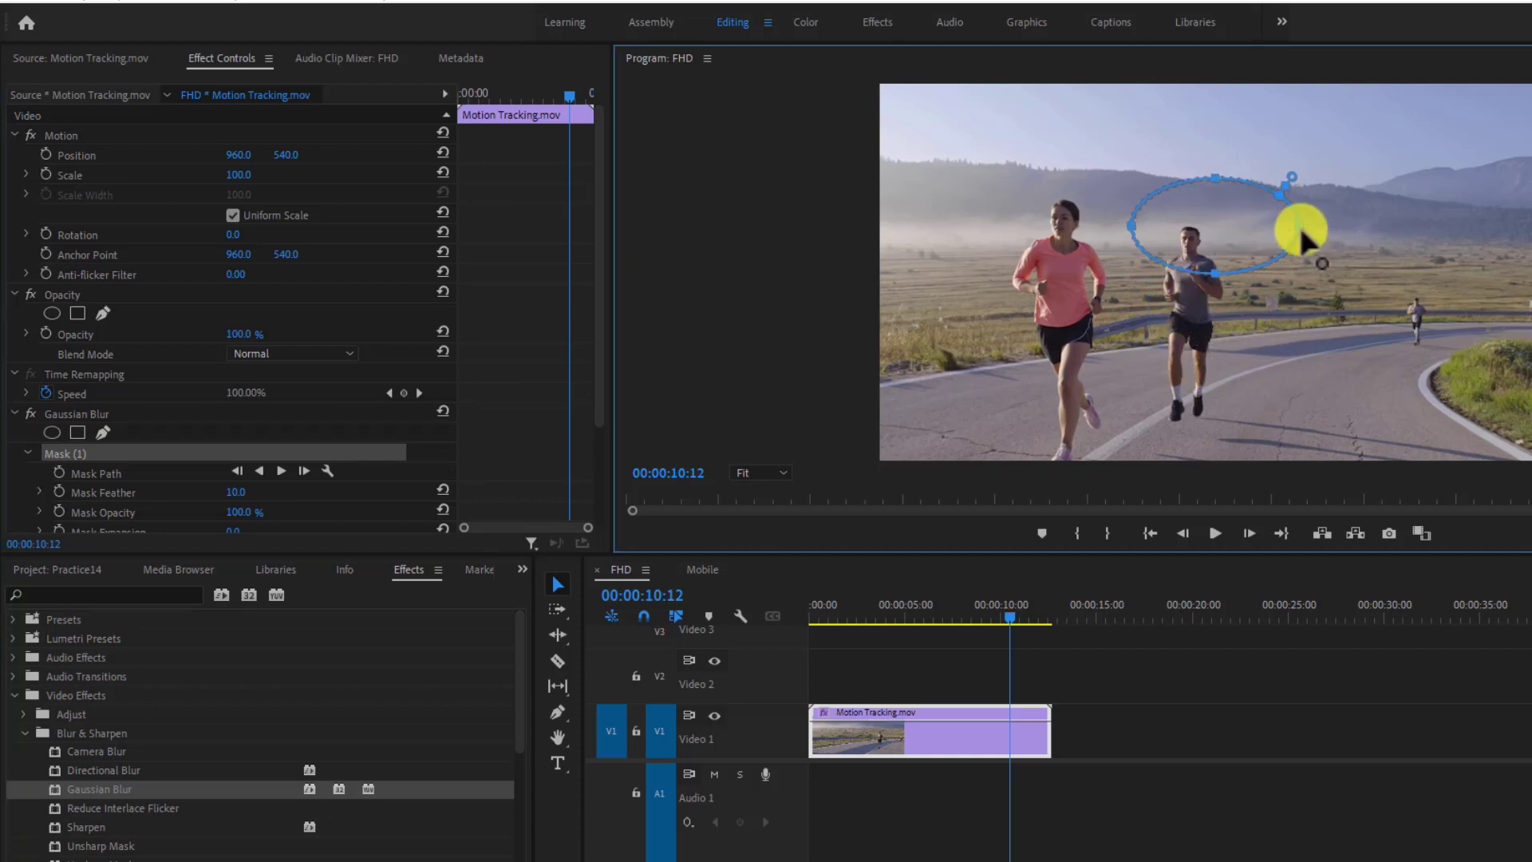
pyautogui.moveTo(1300, 227); pyautogui.dragTo(1231, 235)
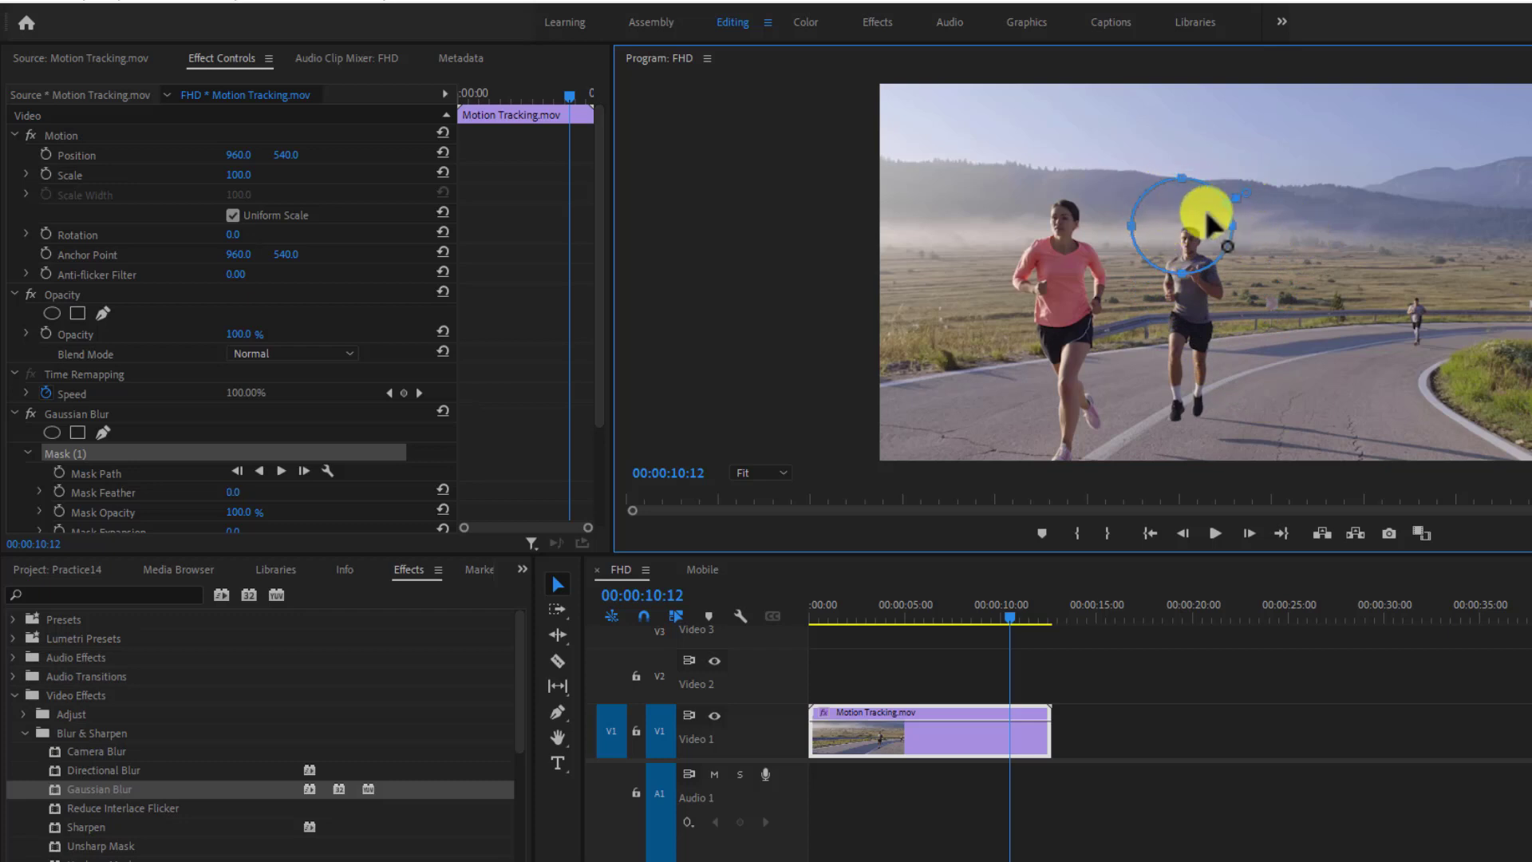
pyautogui.moveTo(1184, 186); pyautogui.dragTo(1199, 217)
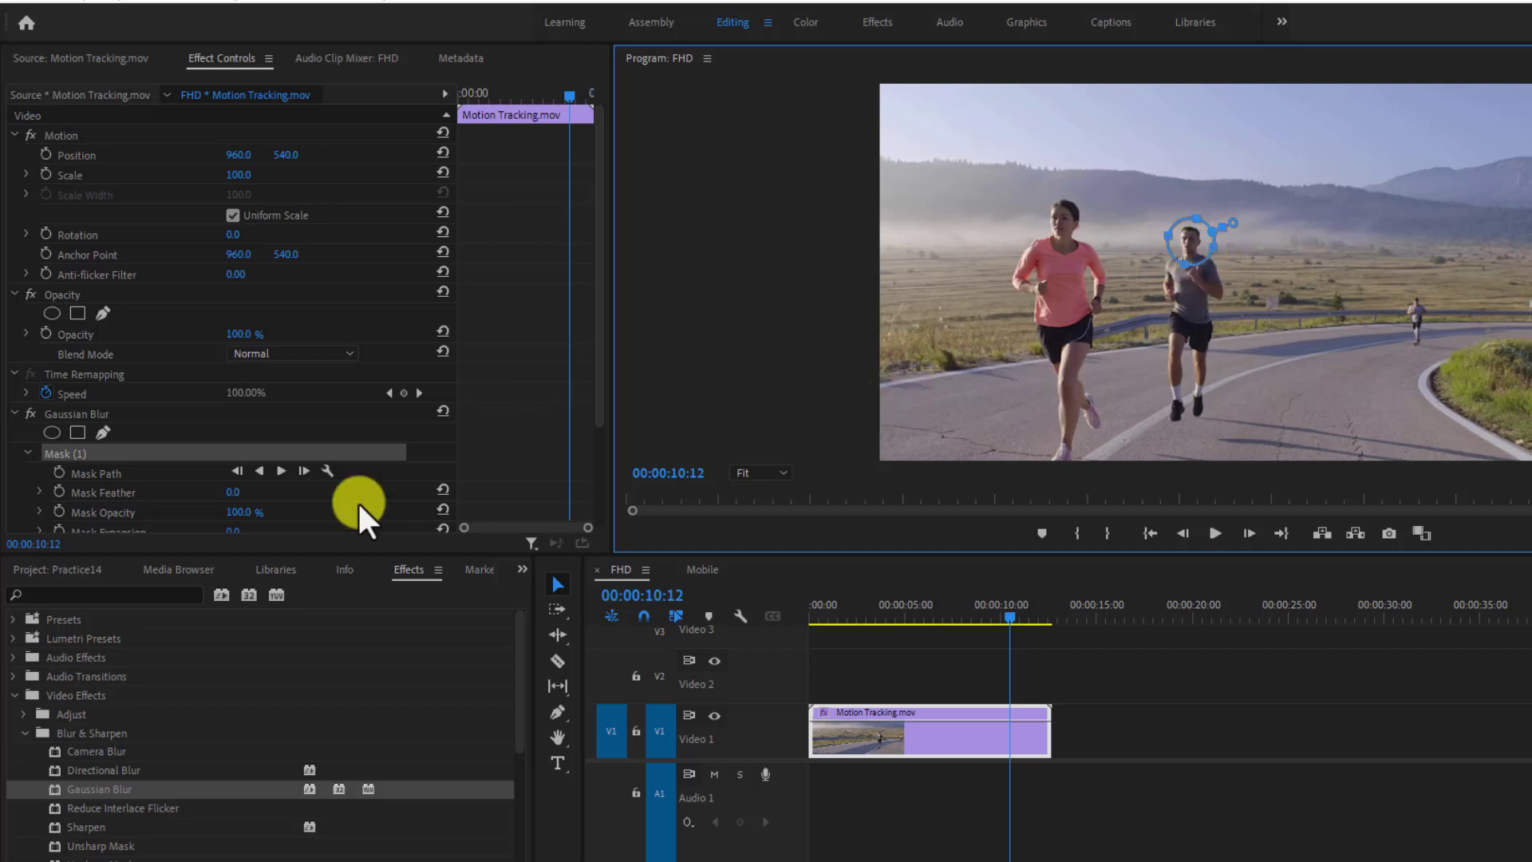
# Set the Gaussian Blur's Blurriness to 28 and track the ellipse mask backward to the start of the clip.
pyautogui.scroll(-2, 181, 515)
pyautogui.moveTo(238, 501); pyautogui.dragTo(270, 499)
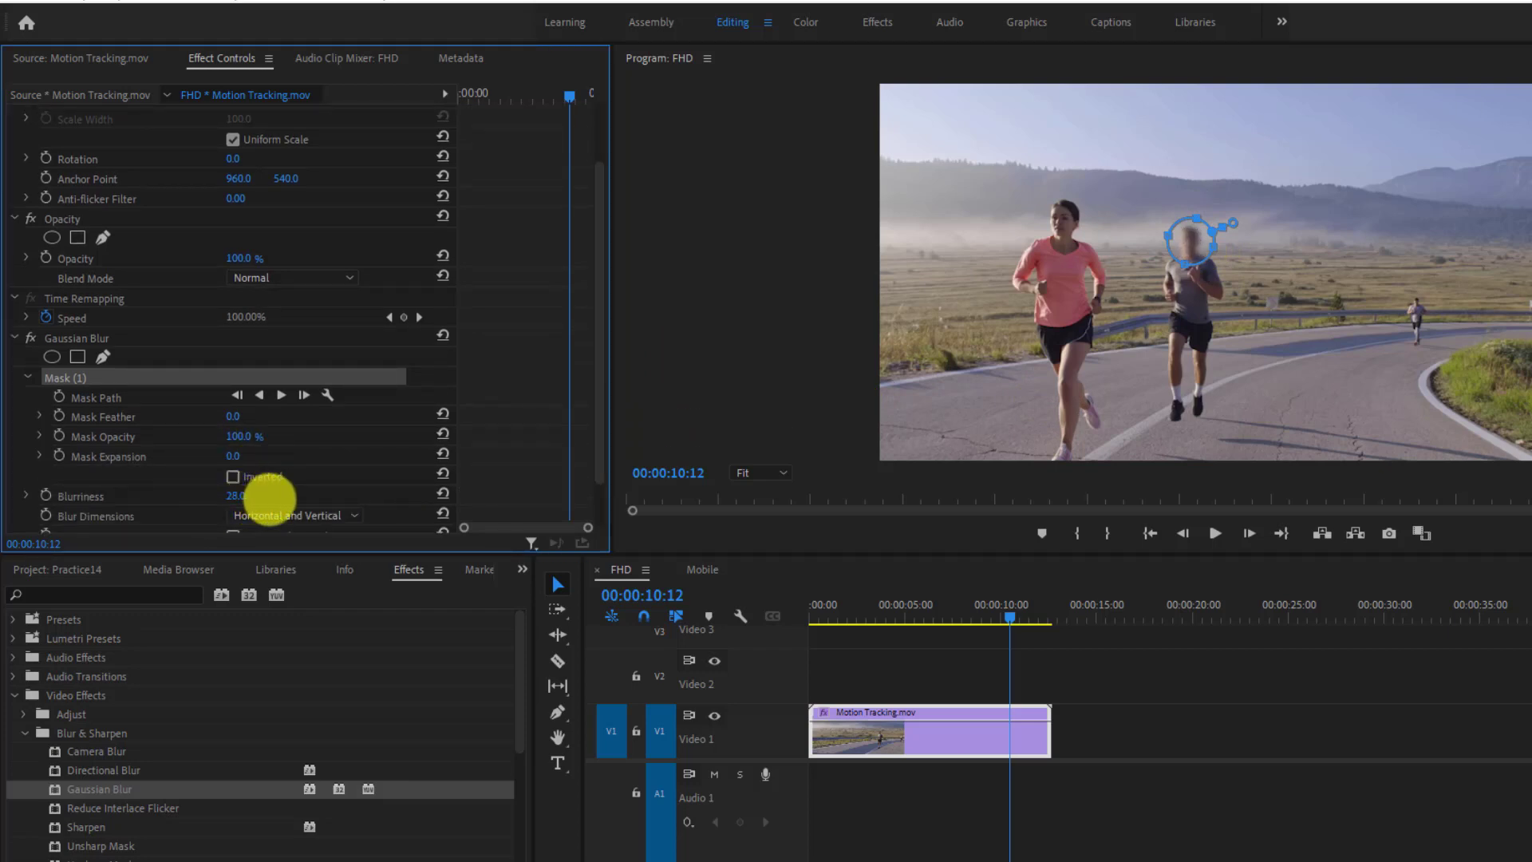
pyautogui.click(259, 394)
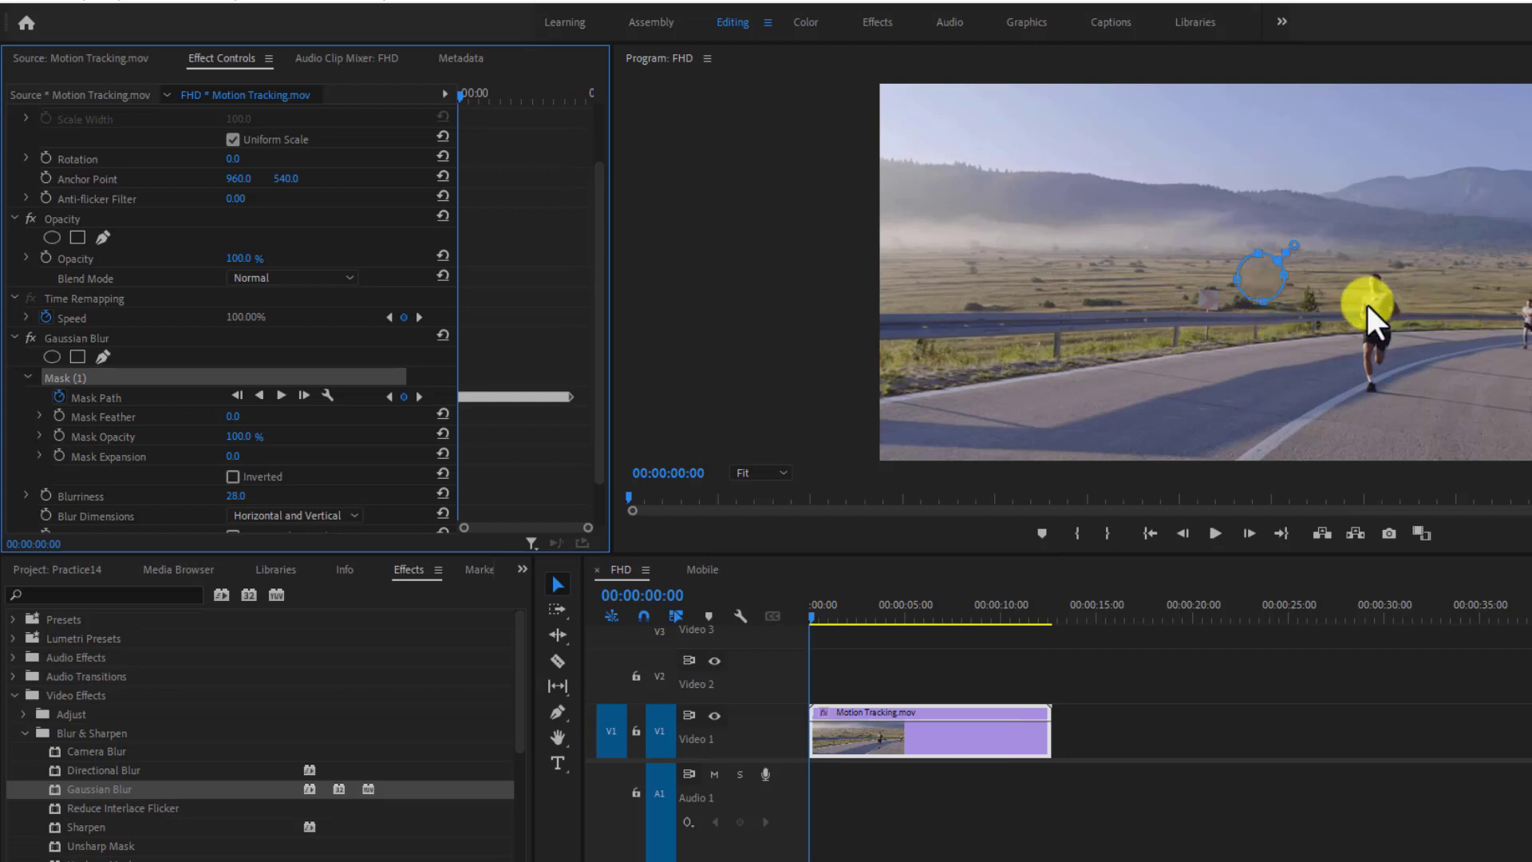
# Play the sequence to check the tracked blur, and collapse the Gaussian Blur settings and the Blur & Sharpen effects folder.
pyautogui.click(1216, 533)
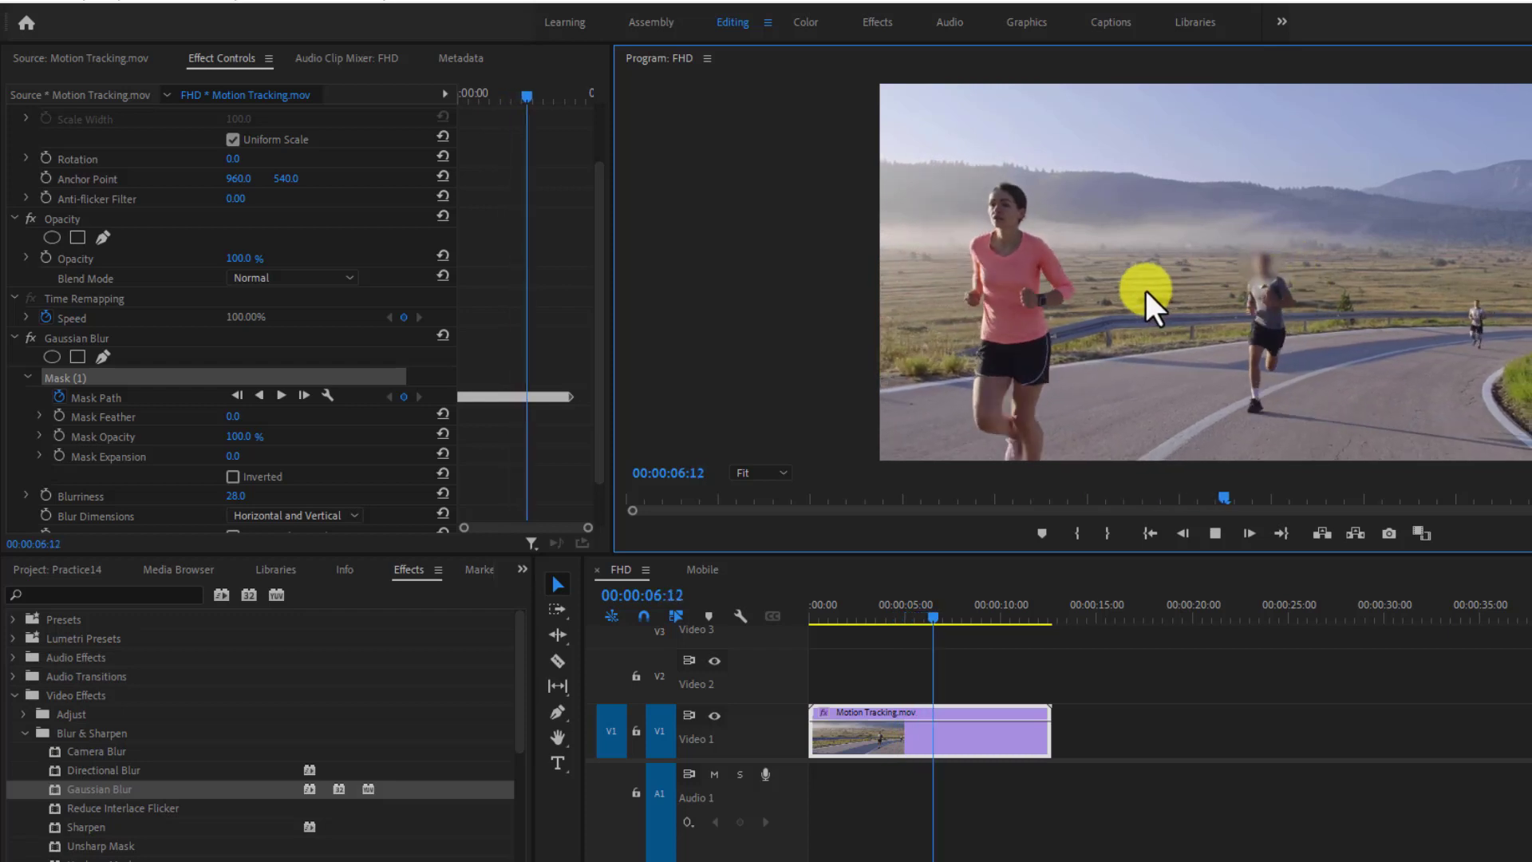
pyautogui.click(1214, 533)
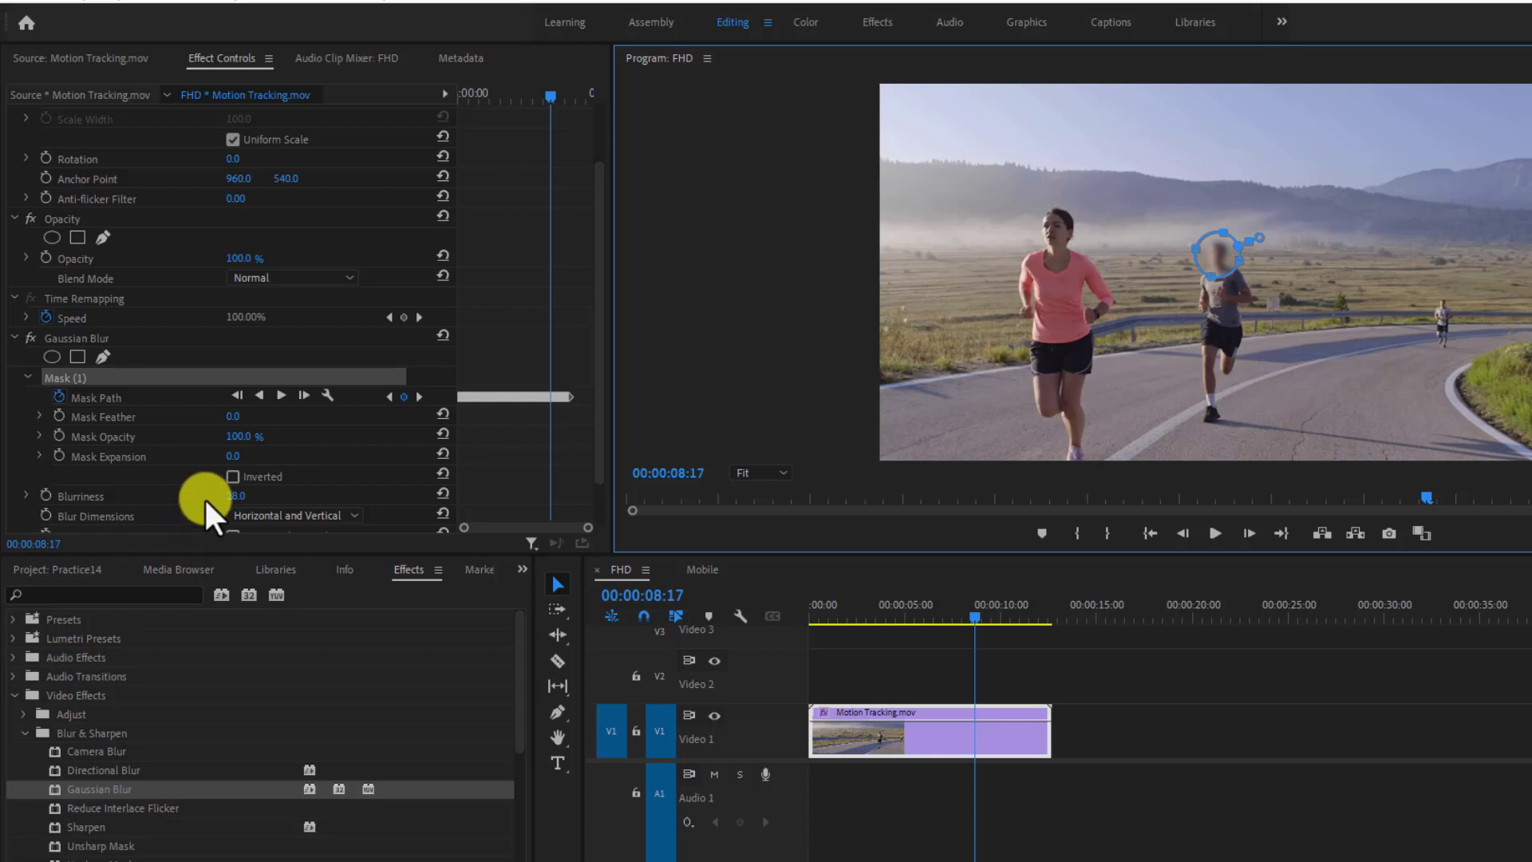
pyautogui.click(19, 337)
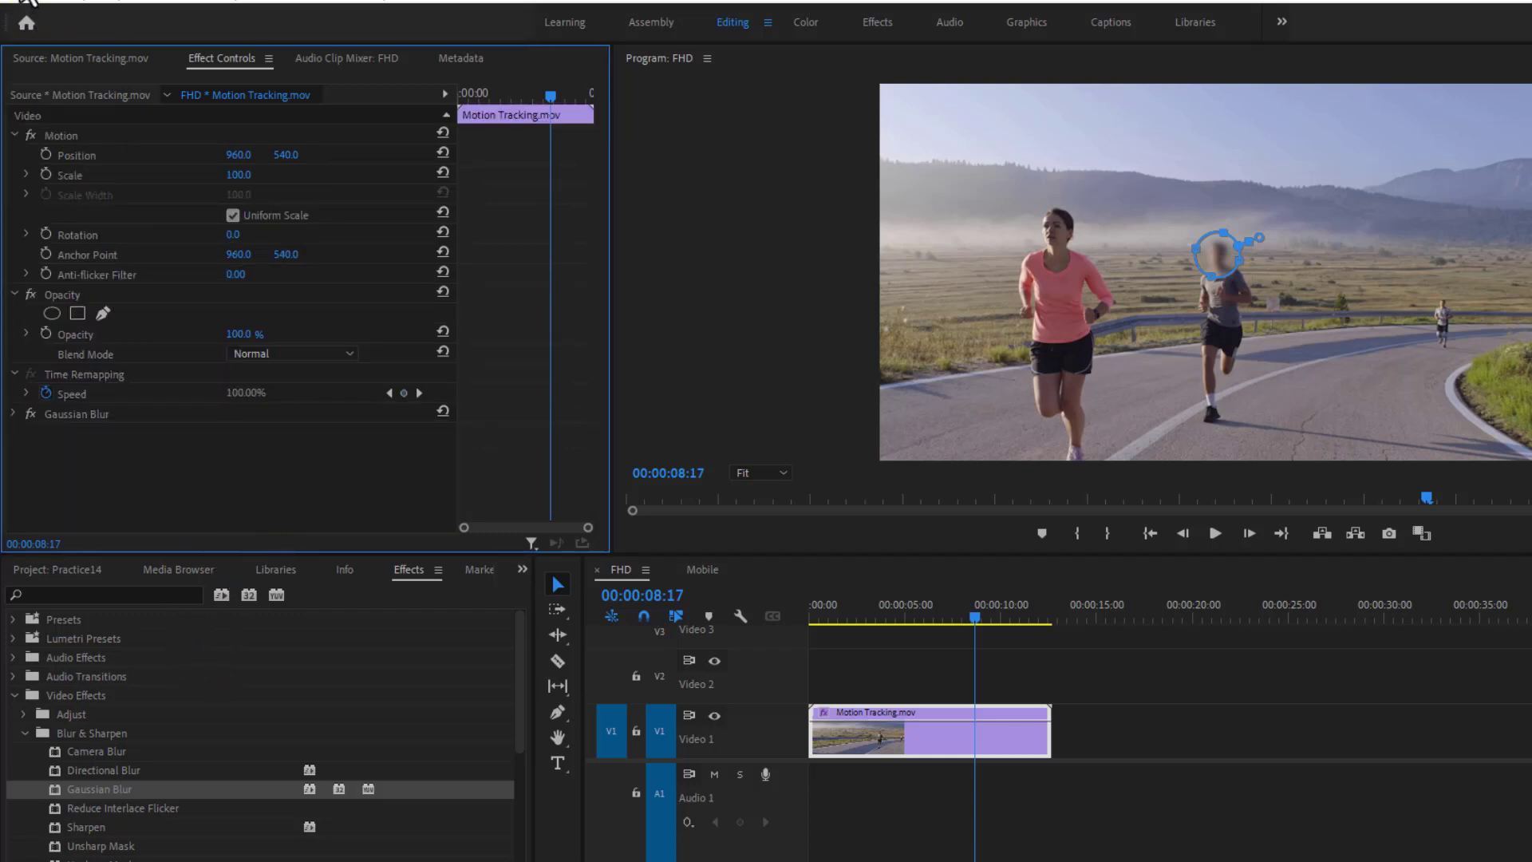
pyautogui.click(26, 731)
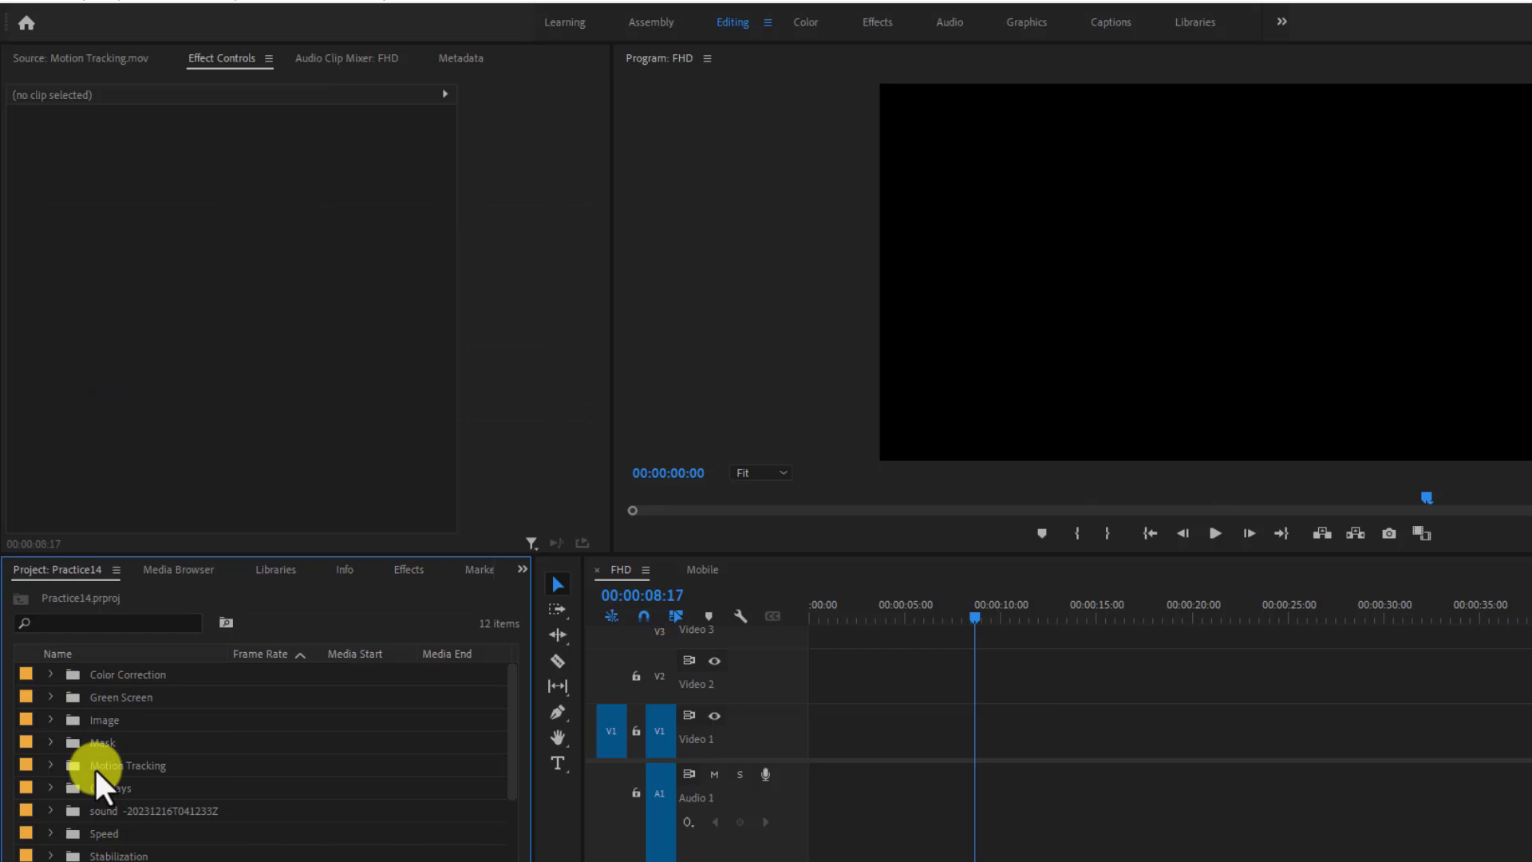
# Place Speed.mov from the Speed bin on the empty V1 track with the existing sequence settings, and return the playhead to the start.
pyautogui.scroll(-2, 94, 768)
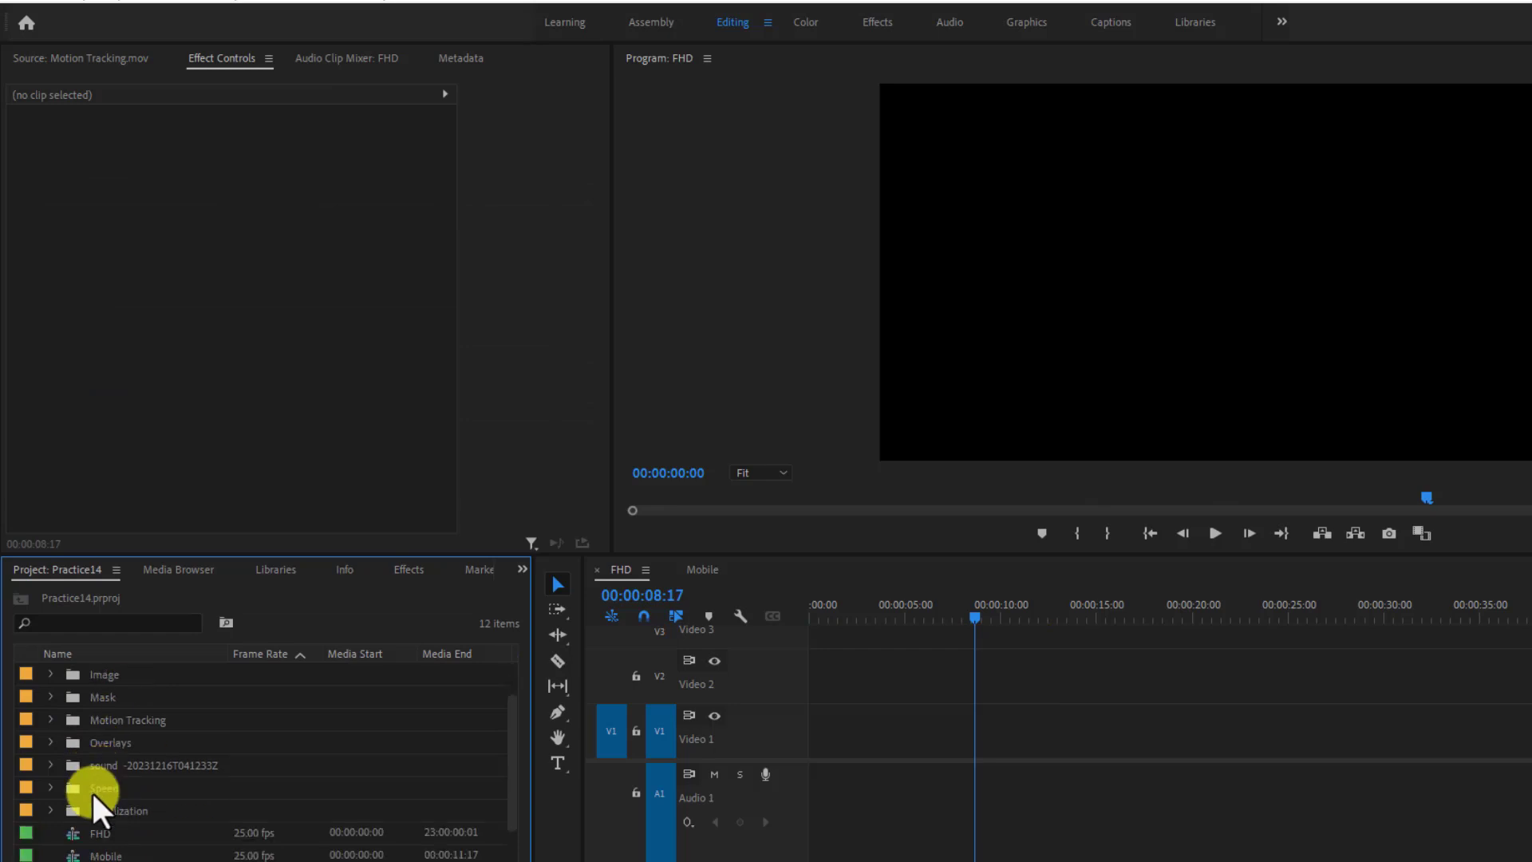
pyautogui.click(46, 785)
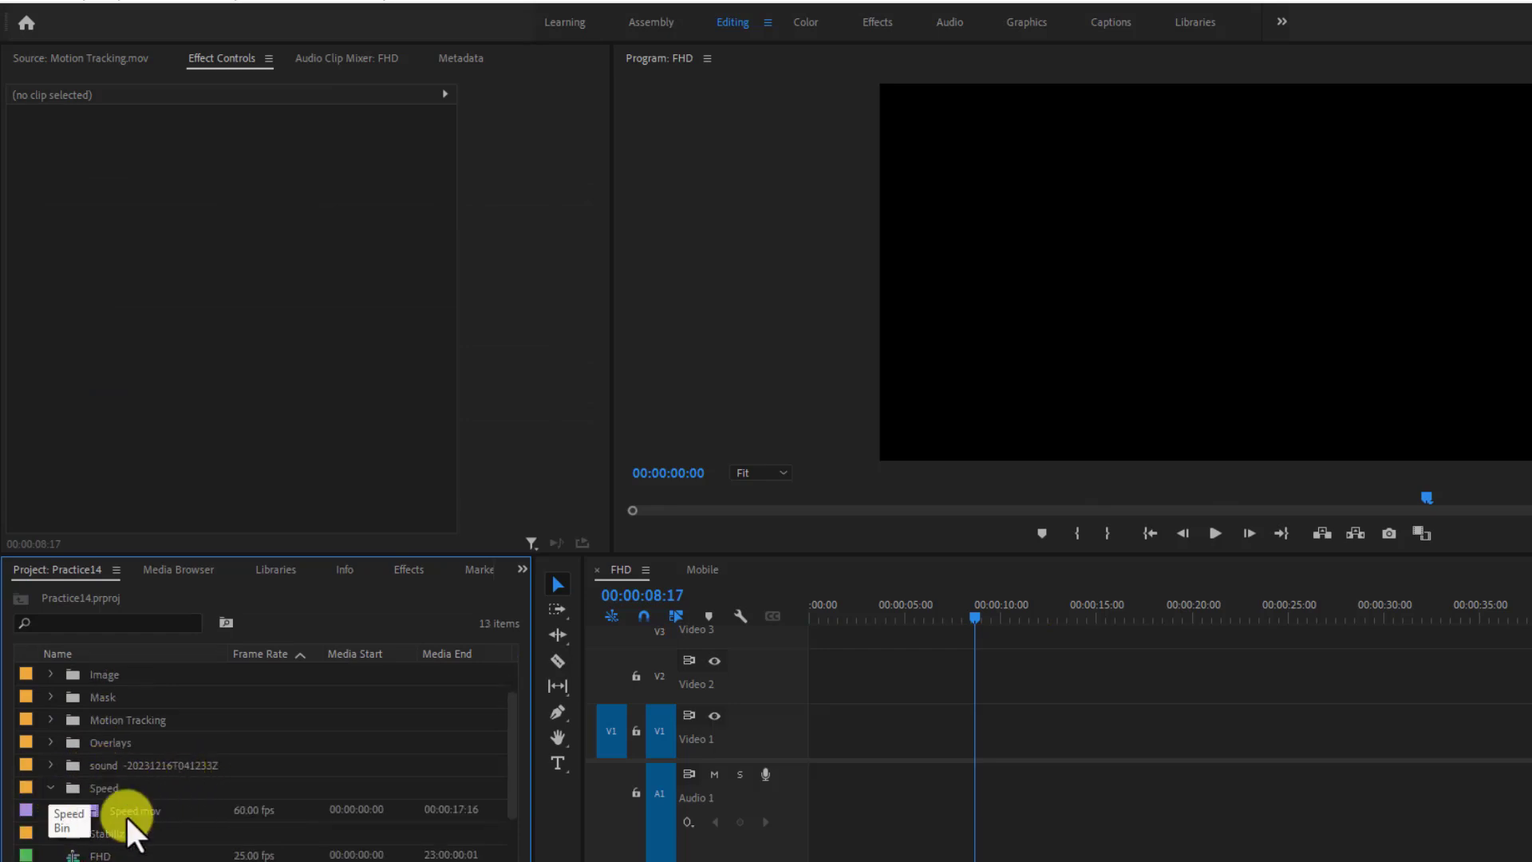
pyautogui.moveTo(128, 811); pyautogui.dragTo(786, 739)
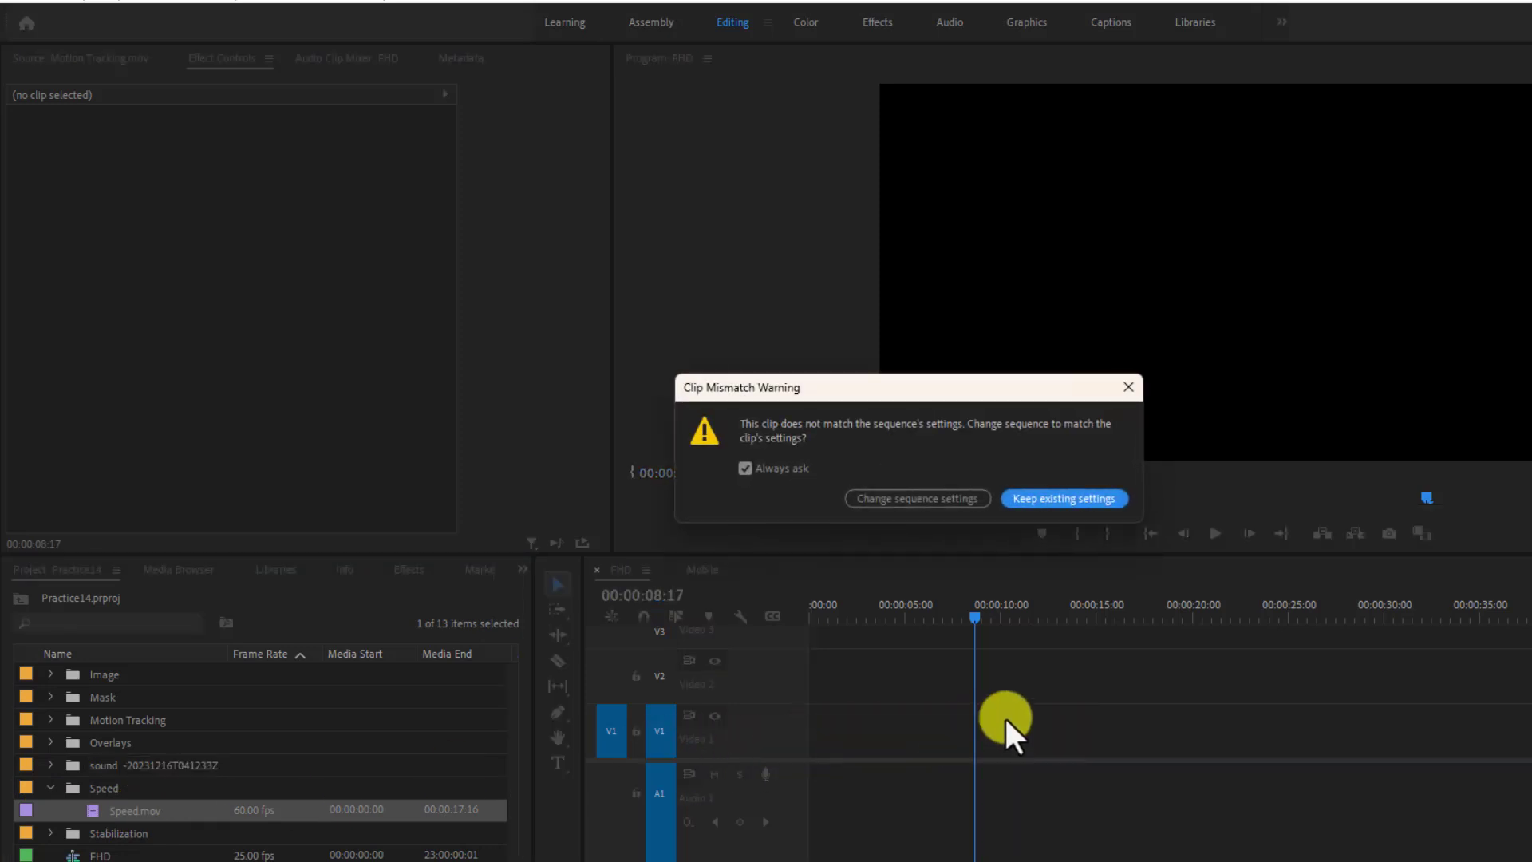
pyautogui.click(1052, 498)
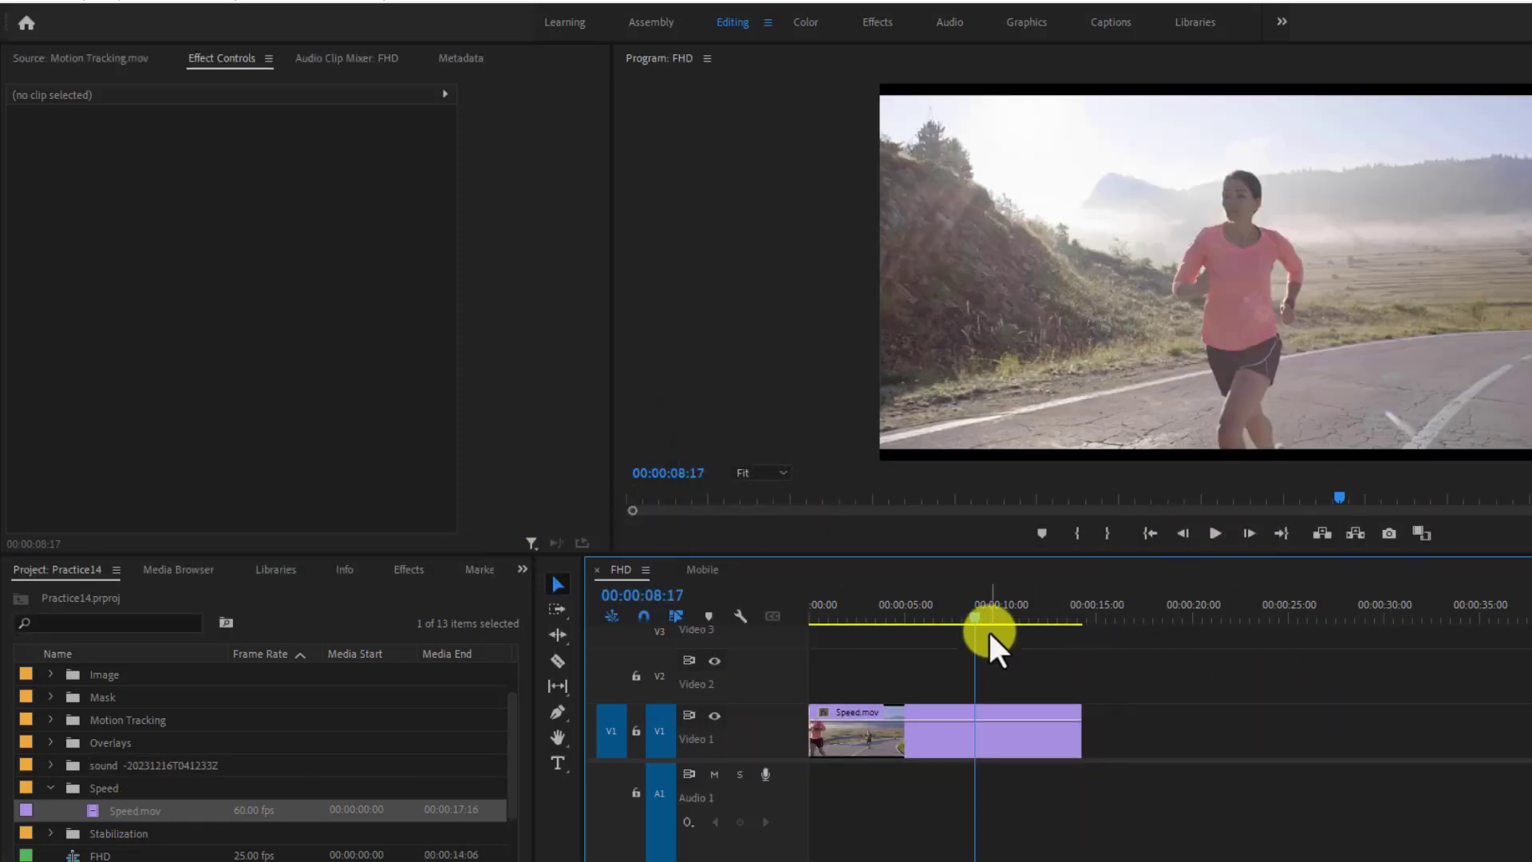
pyautogui.moveTo(972, 615); pyautogui.dragTo(801, 618)
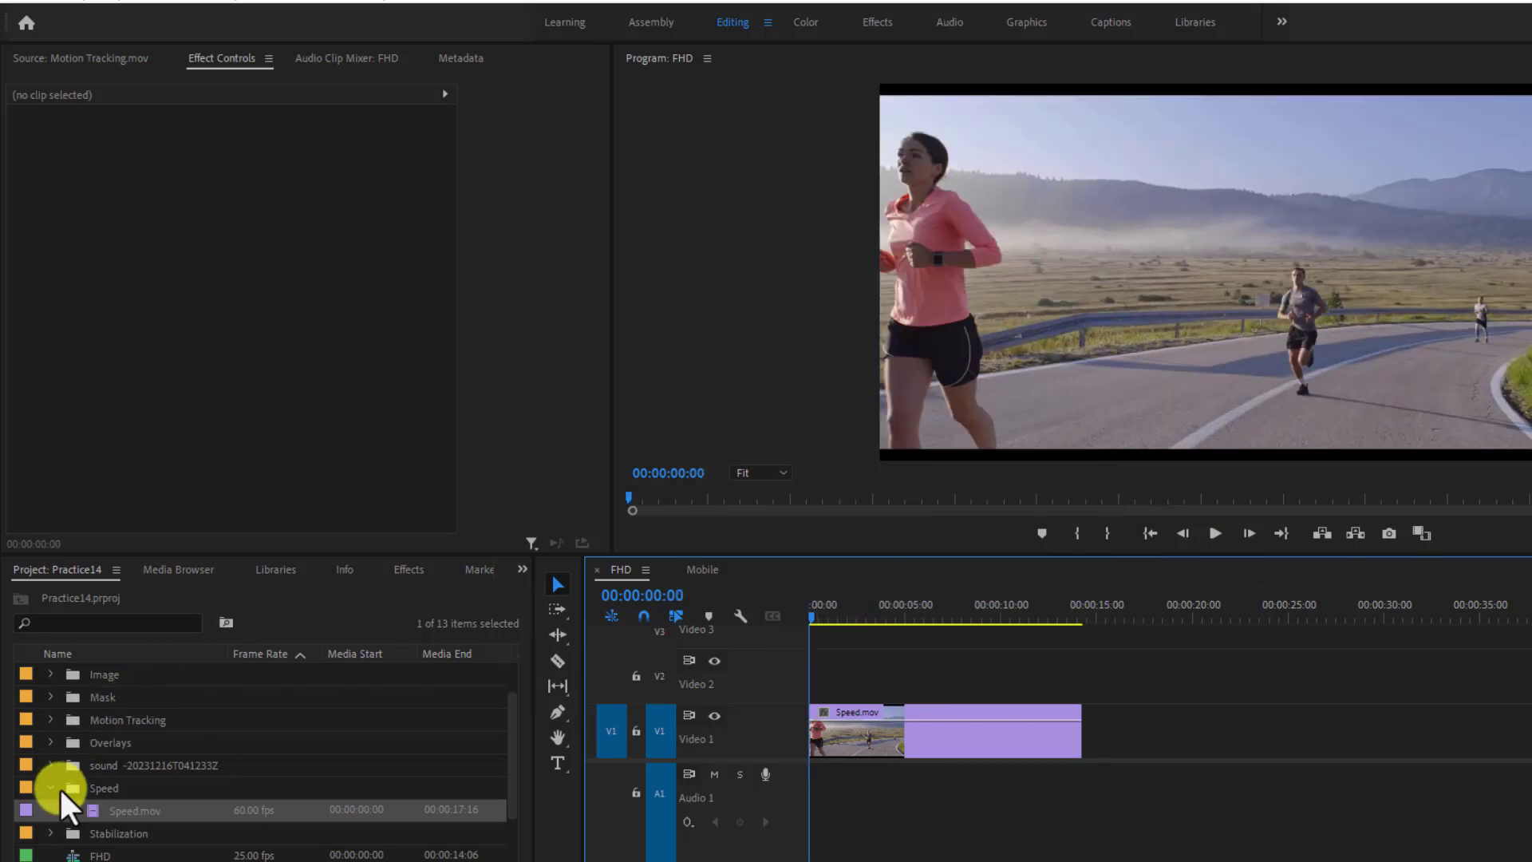
# Delete the Speed.mov clip from the sequence and collapse the Speed bin.
pyautogui.moveTo(941, 657); pyautogui.dragTo(983, 834)
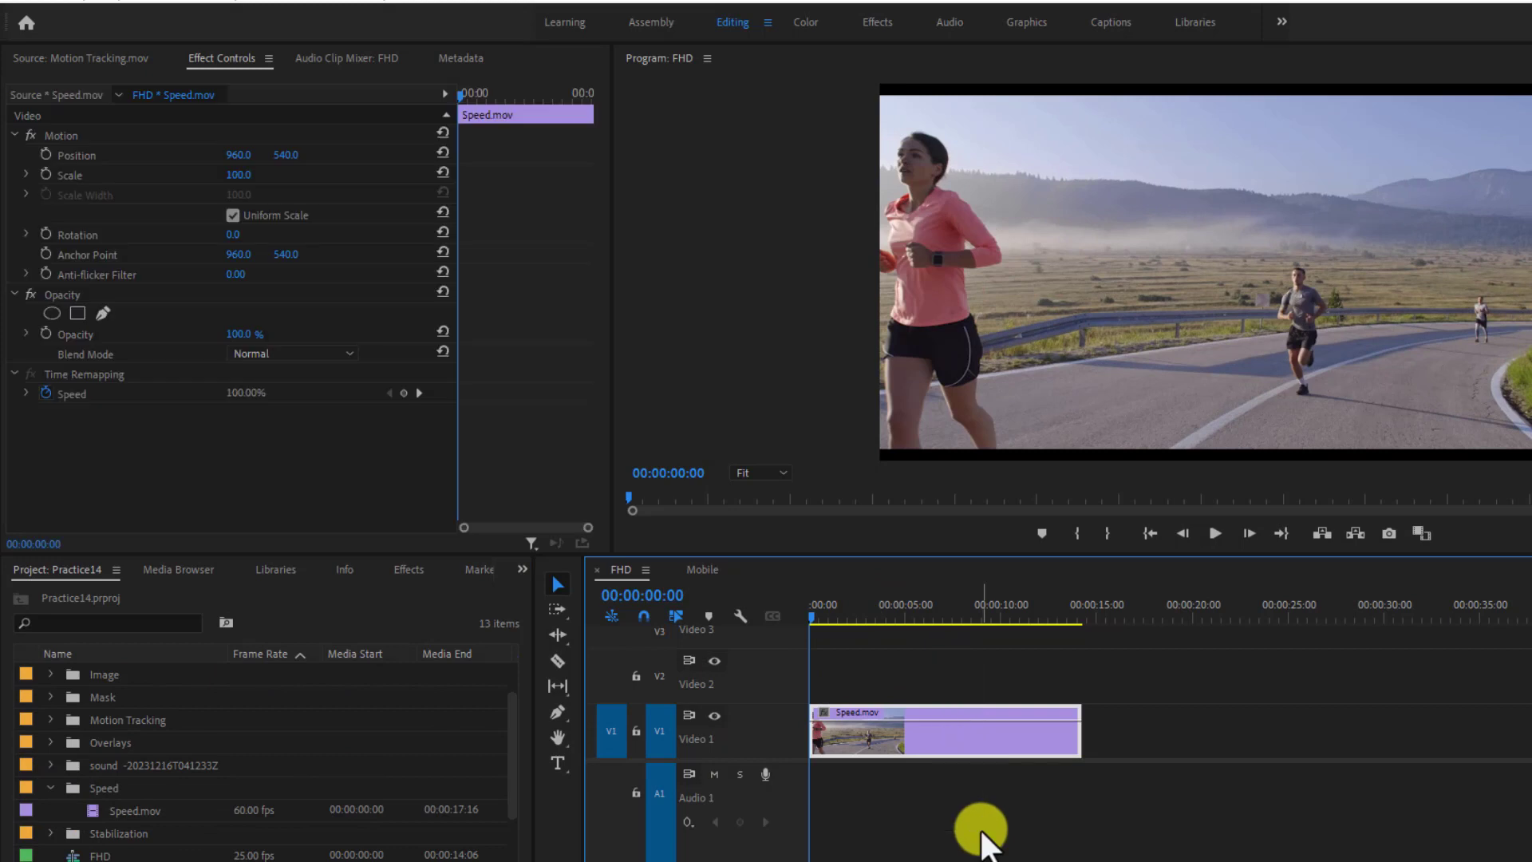
pyautogui.press('Delete')
pyautogui.click(41, 789)
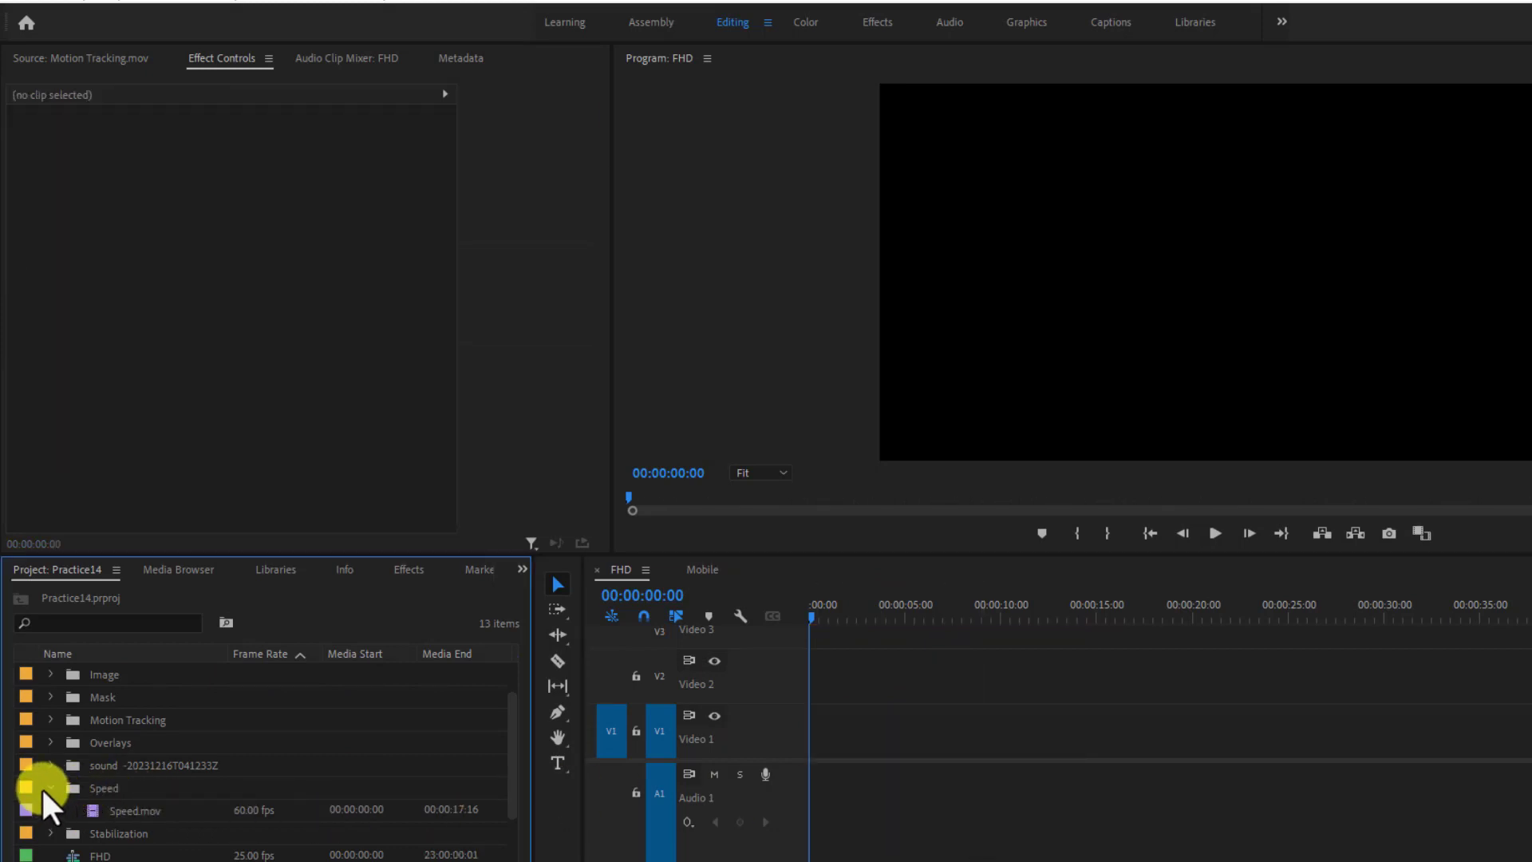
pyautogui.click(50, 789)
# Place W3.mp4 from the Mask bin at the start of the V1 track, keeping the existing sequence settings.
pyautogui.scroll(1, 80, 720)
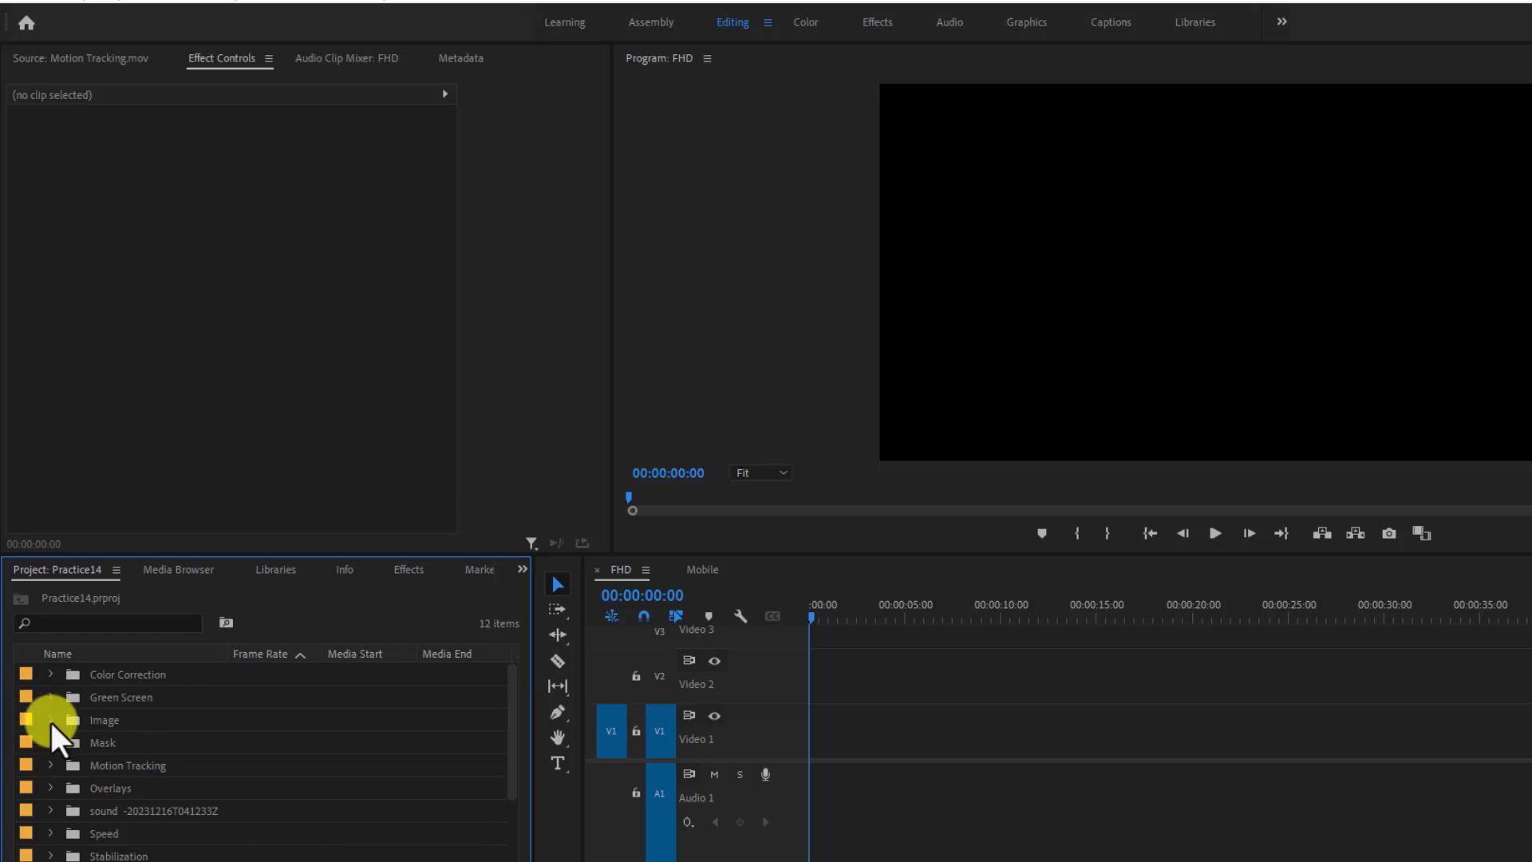
pyautogui.click(48, 743)
pyautogui.scroll(-1, 113, 758)
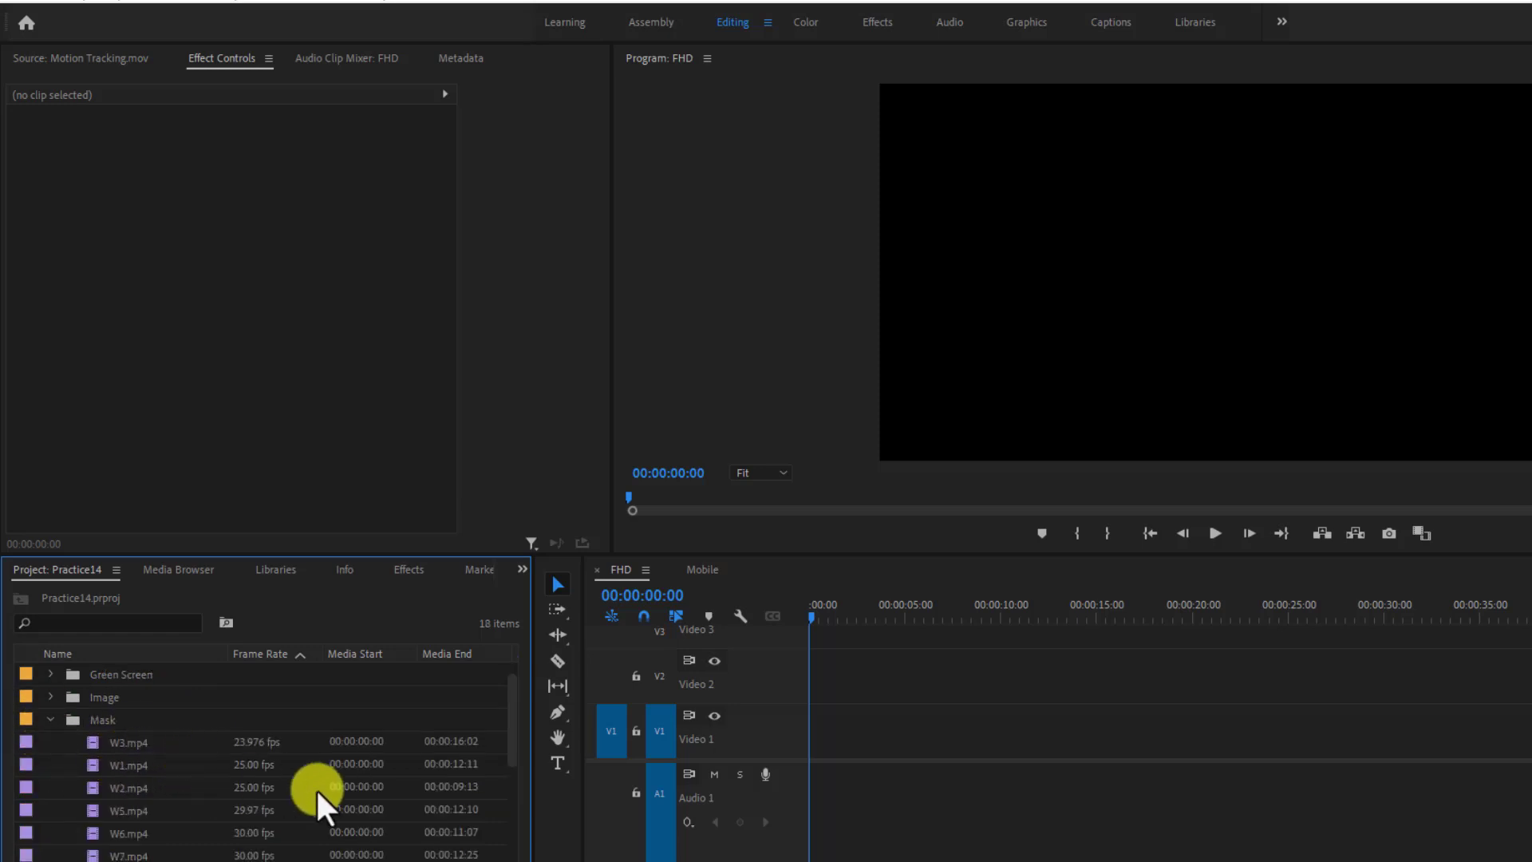
pyautogui.scroll(-2, 469, 808)
pyautogui.scroll(2, 319, 794)
pyautogui.moveTo(126, 744); pyautogui.dragTo(786, 752)
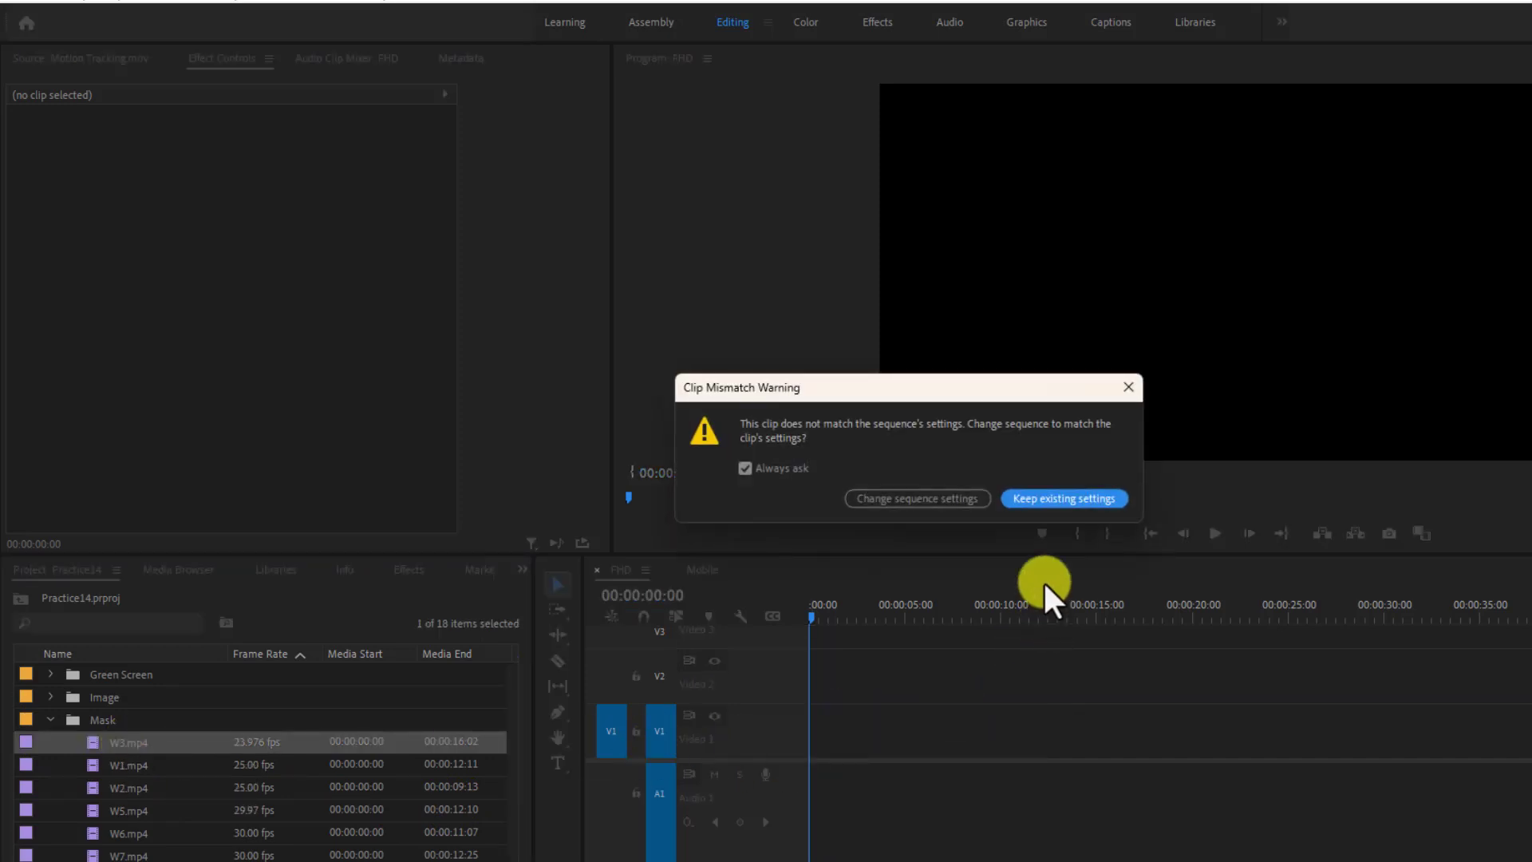
pyautogui.click(1045, 499)
# Append W1.mp4, W2.mp4 and W5.mp4 end to end after W3.mp4 on the V1 track.
pyautogui.moveTo(125, 769); pyautogui.dragTo(1022, 759)
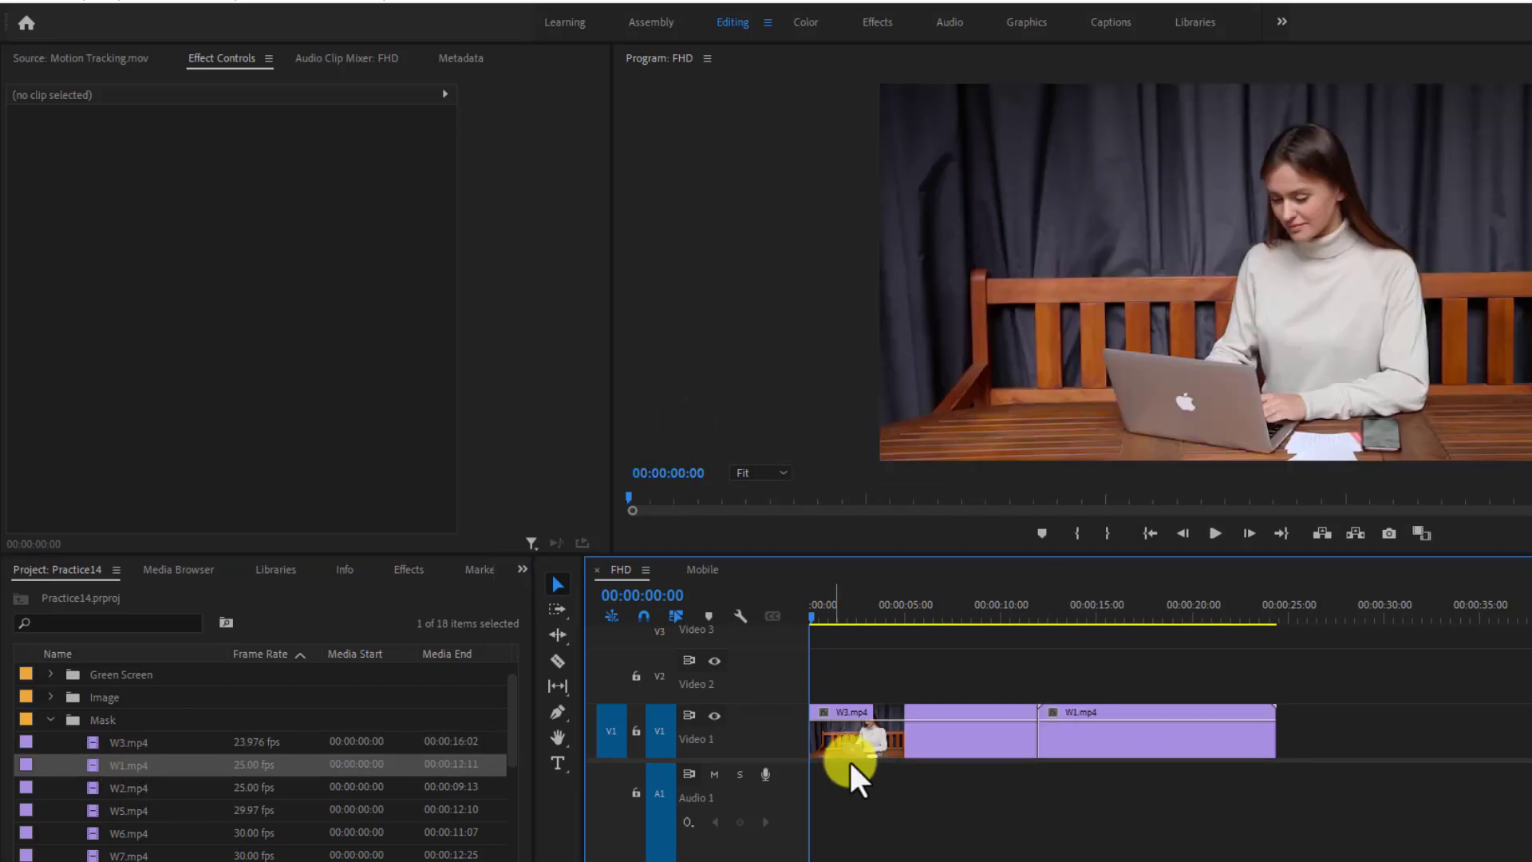
pyautogui.click(1130, 604)
pyautogui.moveTo(135, 788); pyautogui.dragTo(1276, 731)
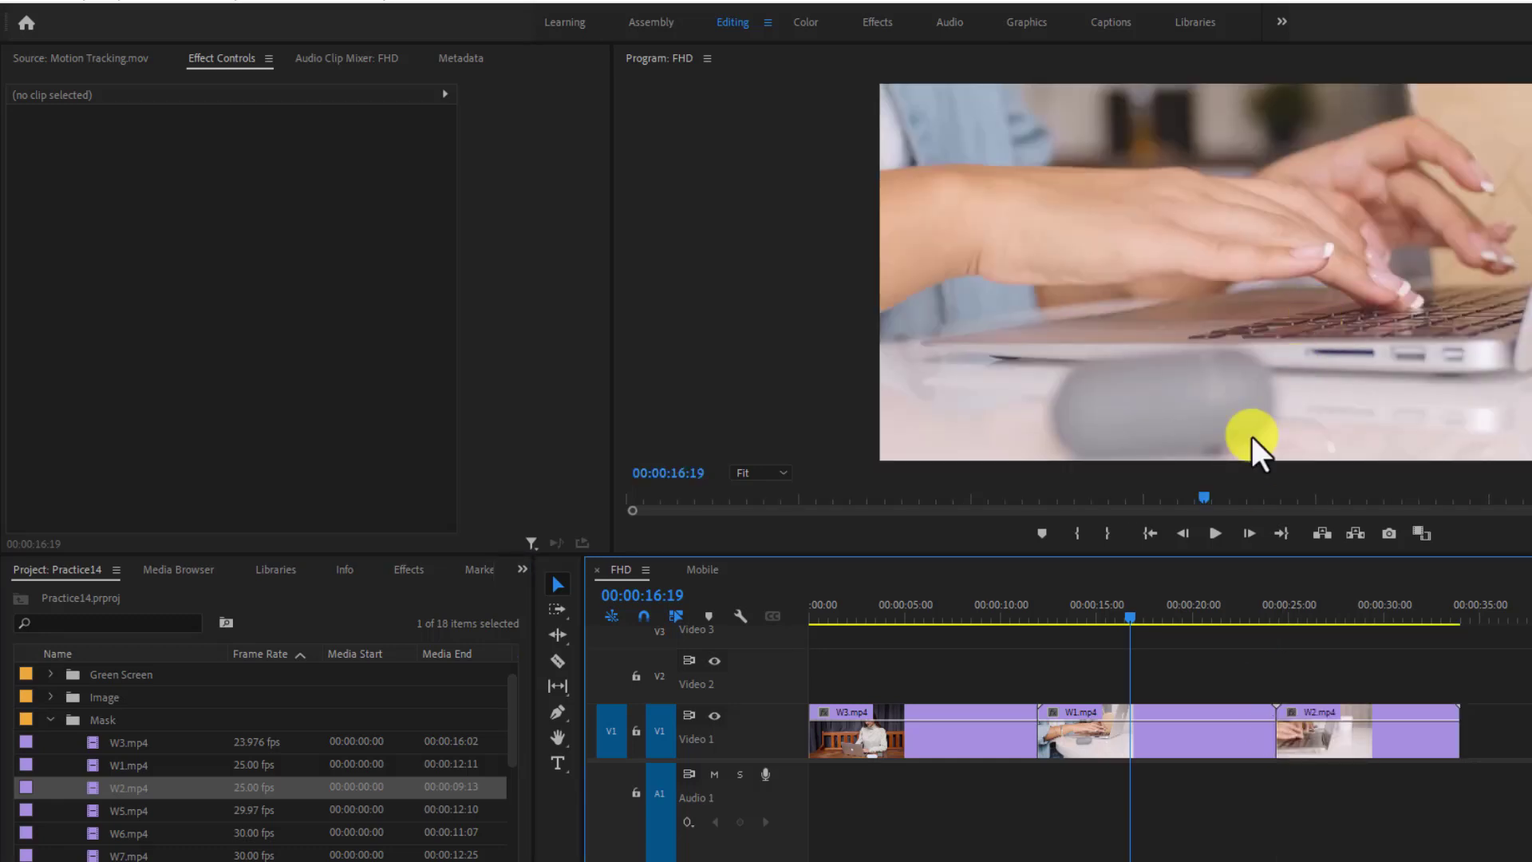
pyautogui.moveTo(130, 813); pyautogui.dragTo(1443, 720)
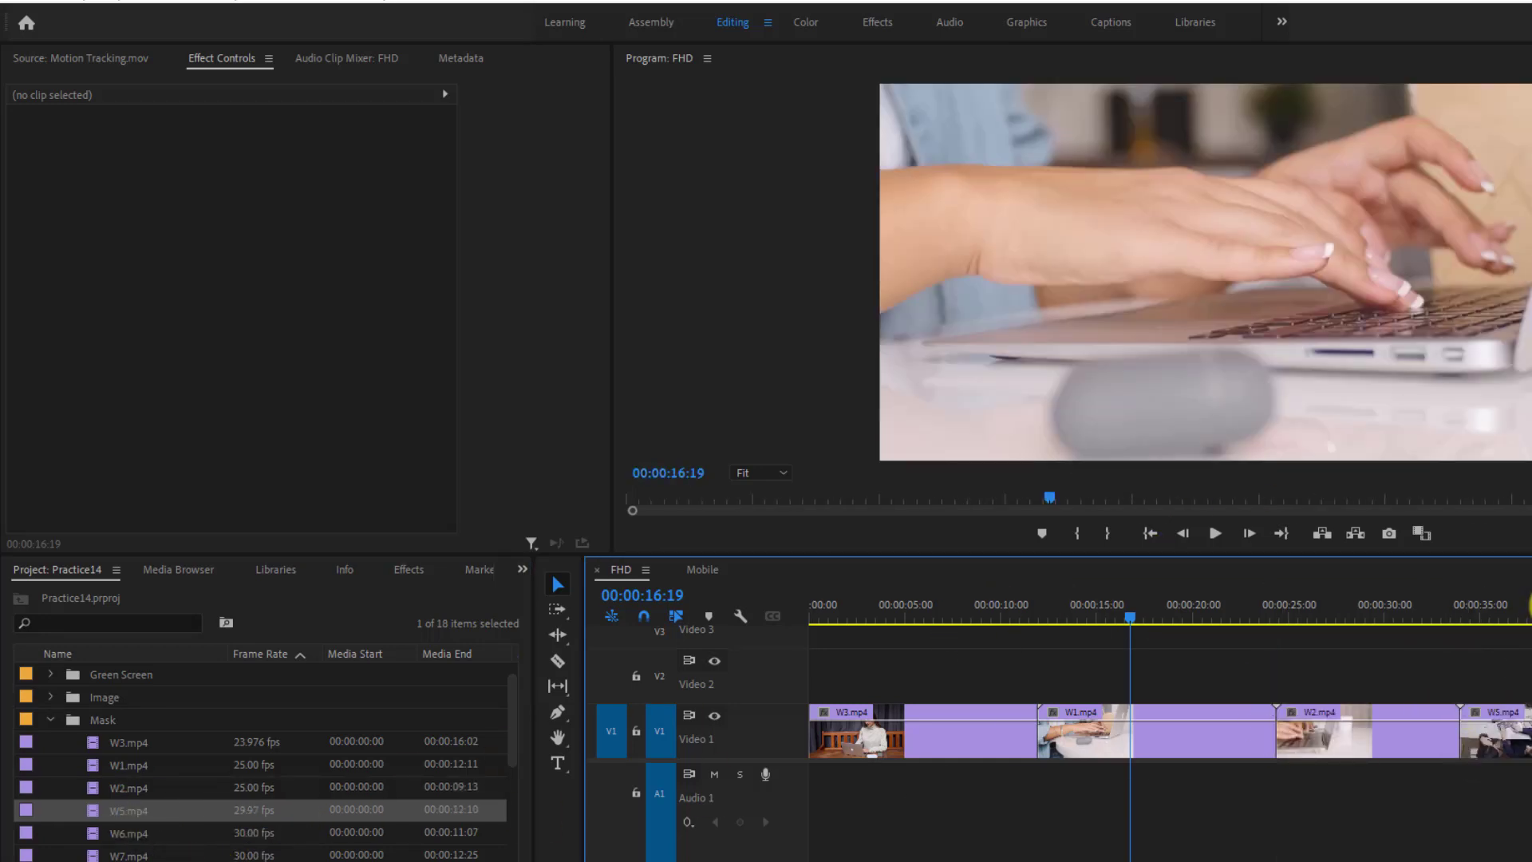
# Scrub through the assembled clips and play the W3.mp4 section to review the footage.
pyautogui.moveTo(1382, 612); pyautogui.dragTo(1531, 586)
pyautogui.click(840, 606)
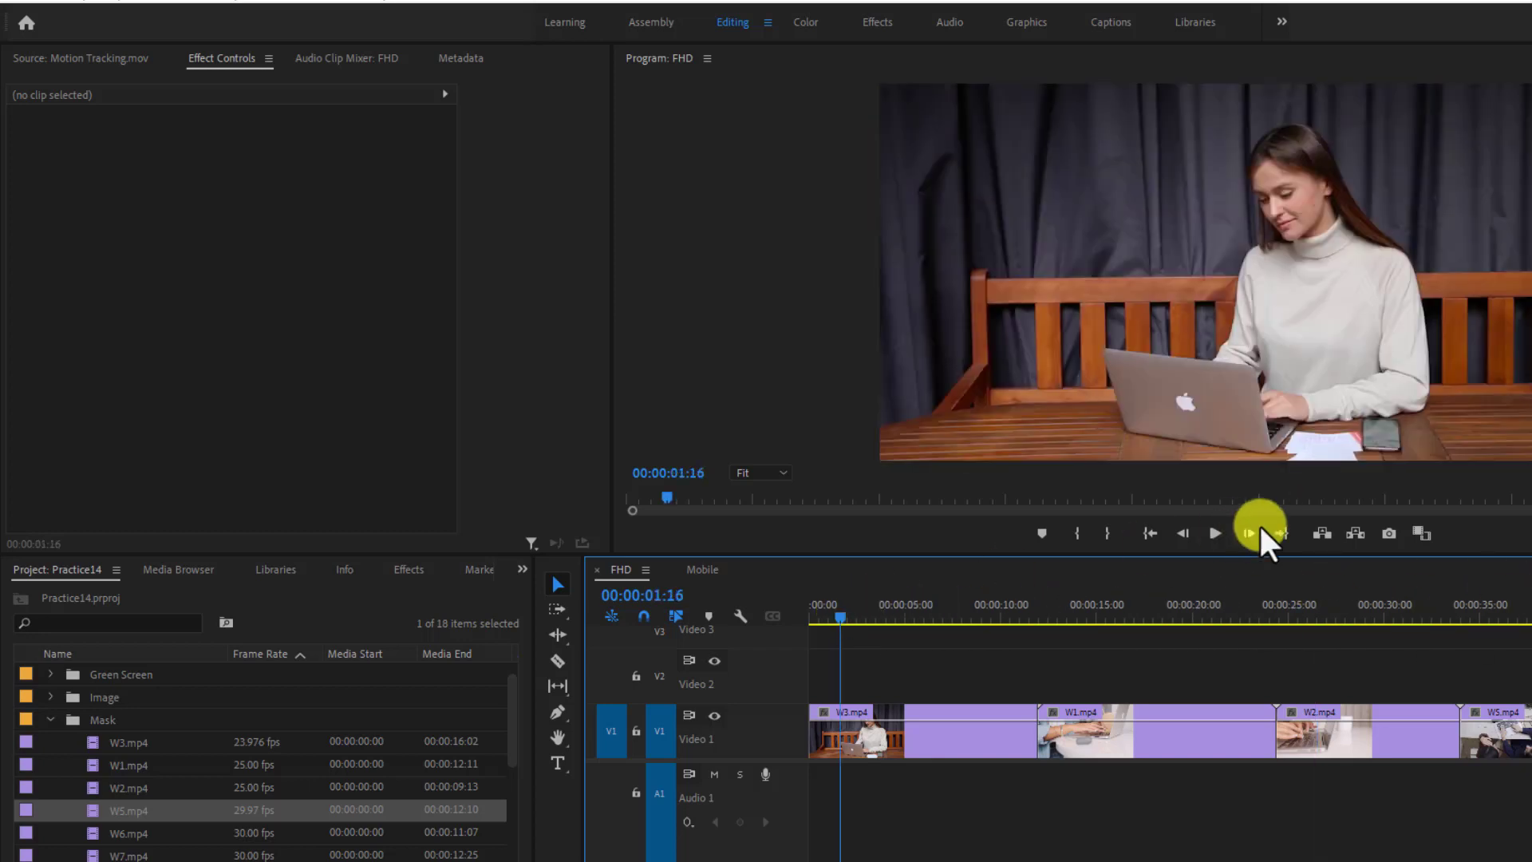
pyautogui.click(1219, 531)
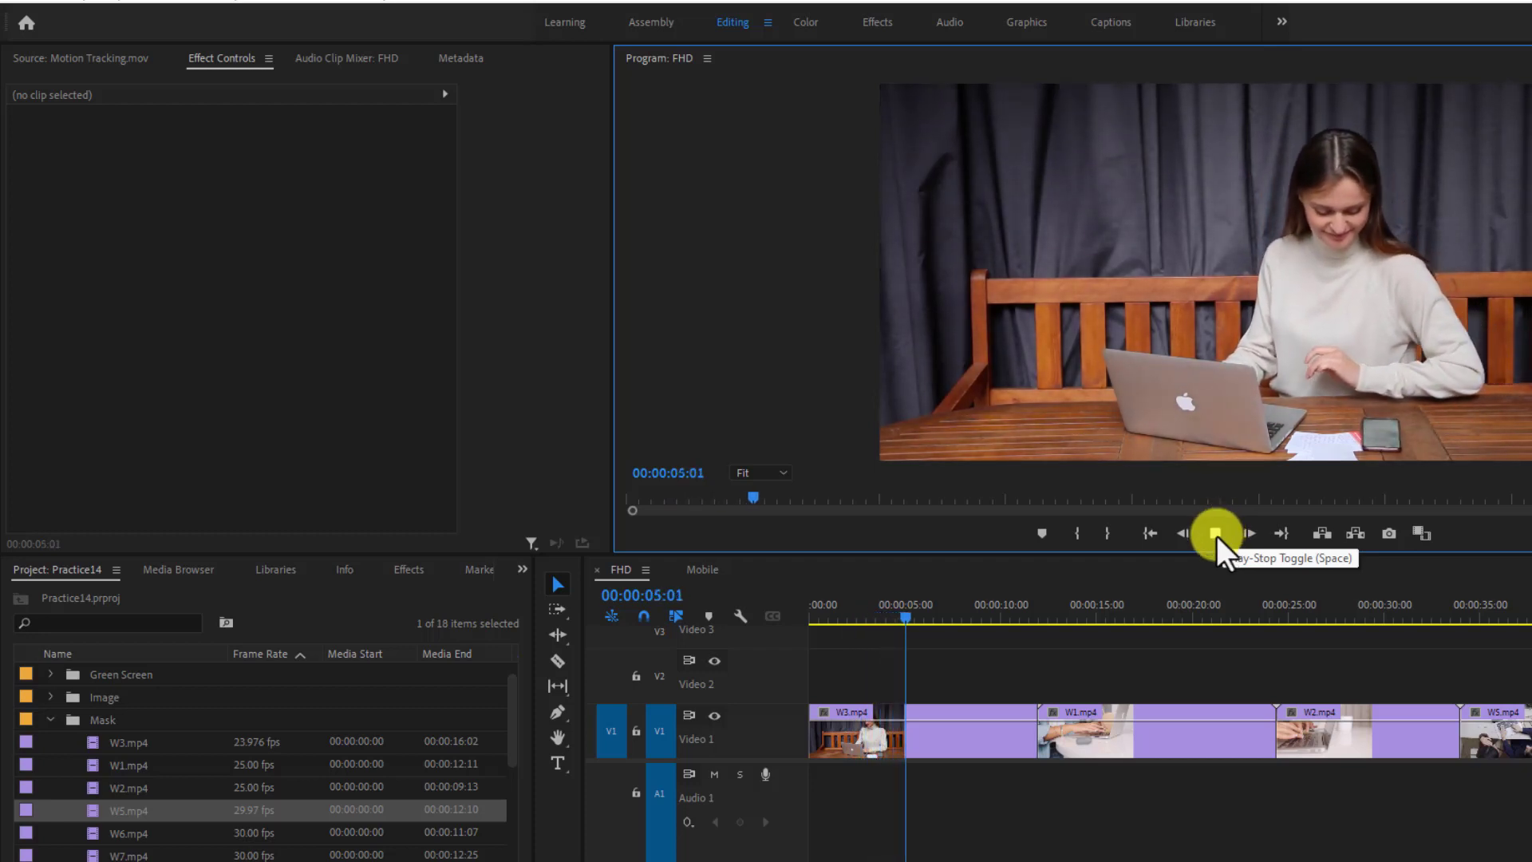
pyautogui.click(1215, 534)
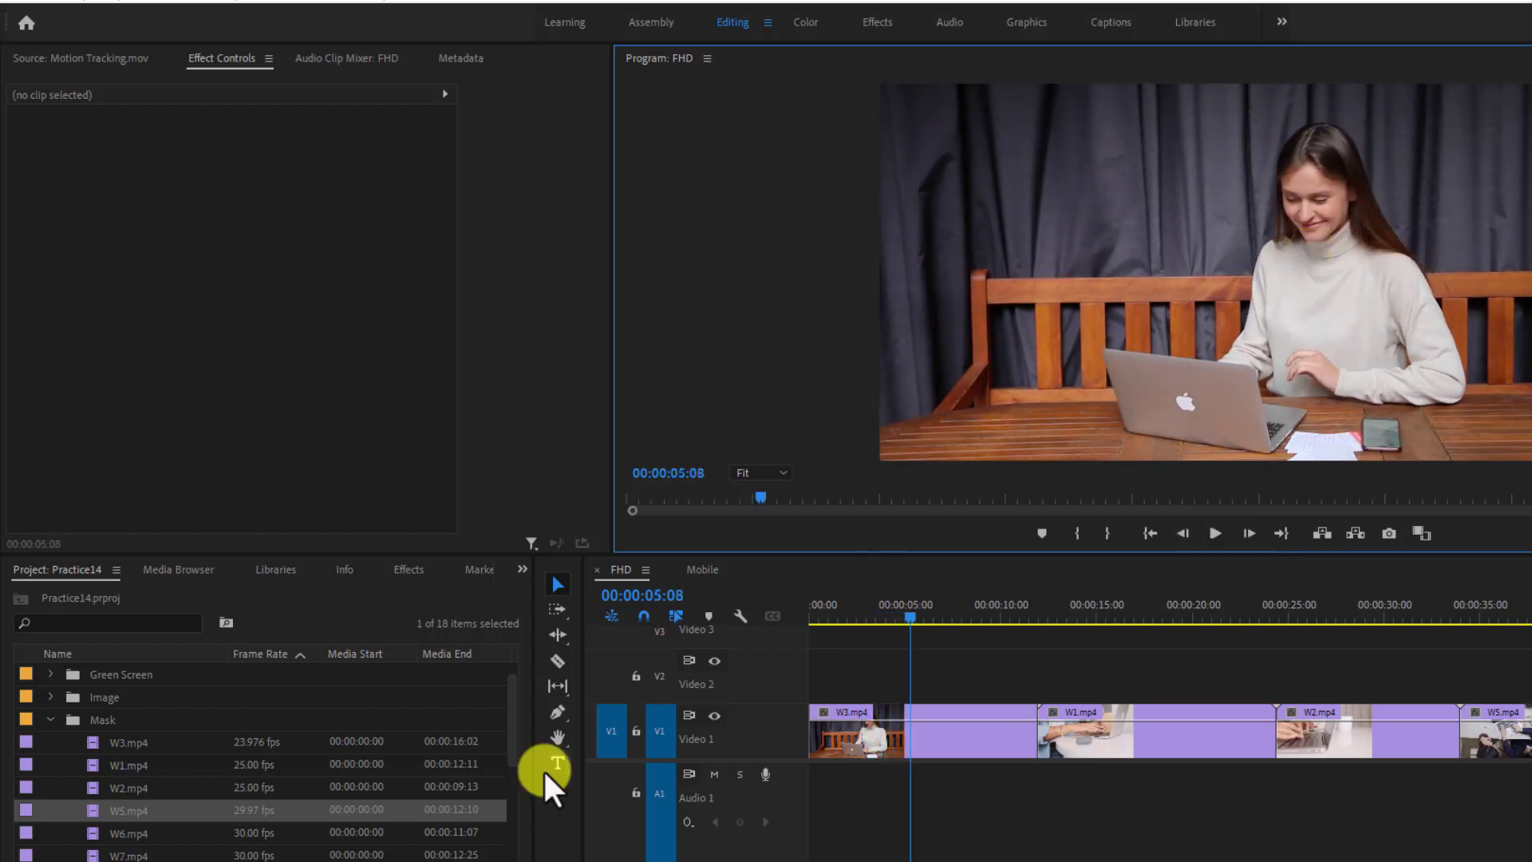
# Place SSW Logo Final copy1.gif from the Image bin on the V2 track above the start of W3.mp4.
pyautogui.click(48, 720)
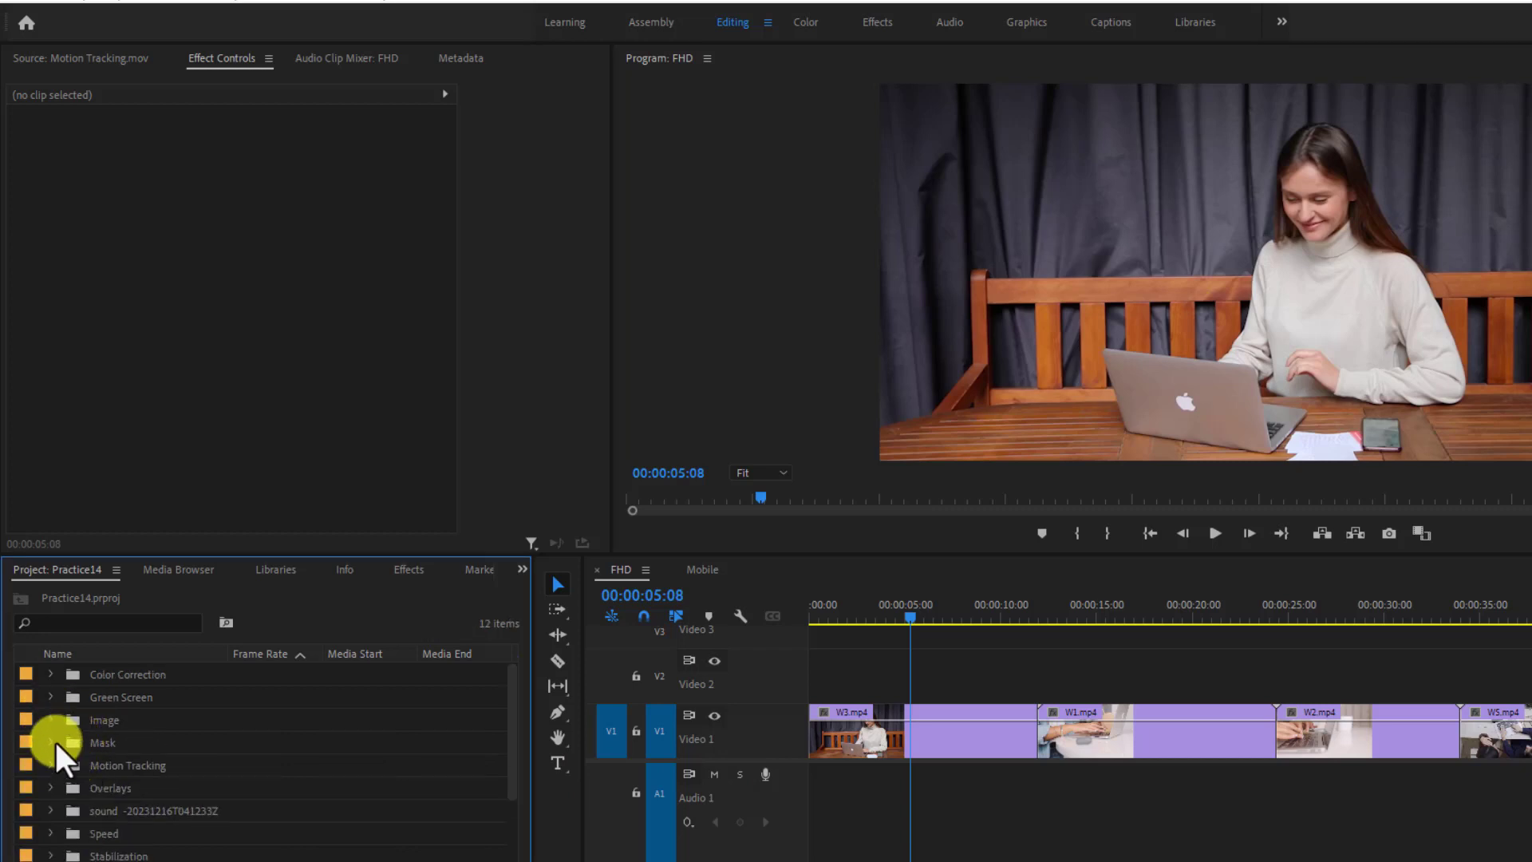
pyautogui.click(50, 720)
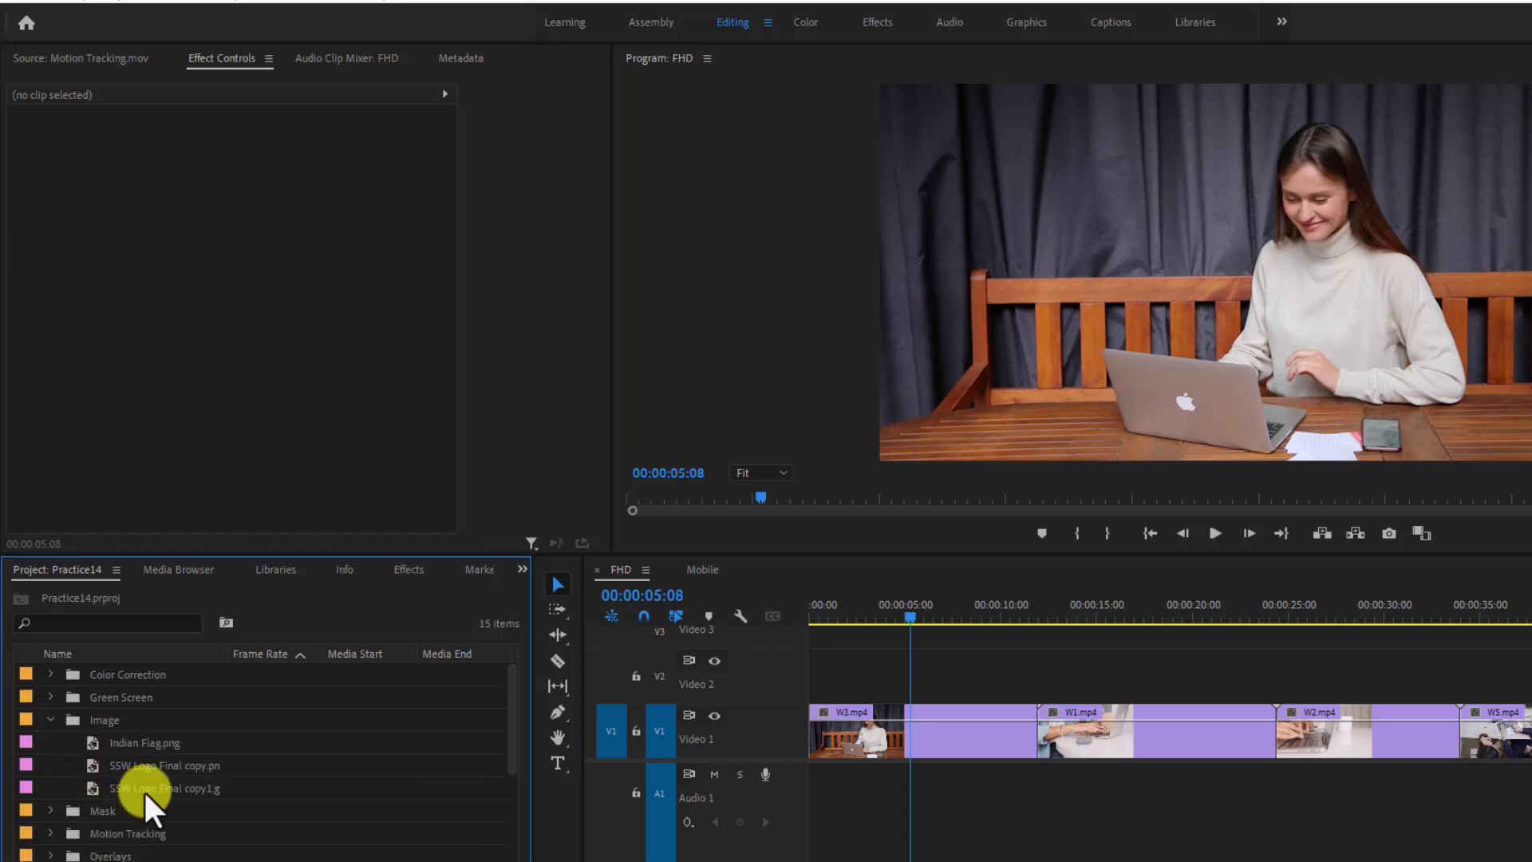
pyautogui.moveTo(145, 793); pyautogui.dragTo(859, 683)
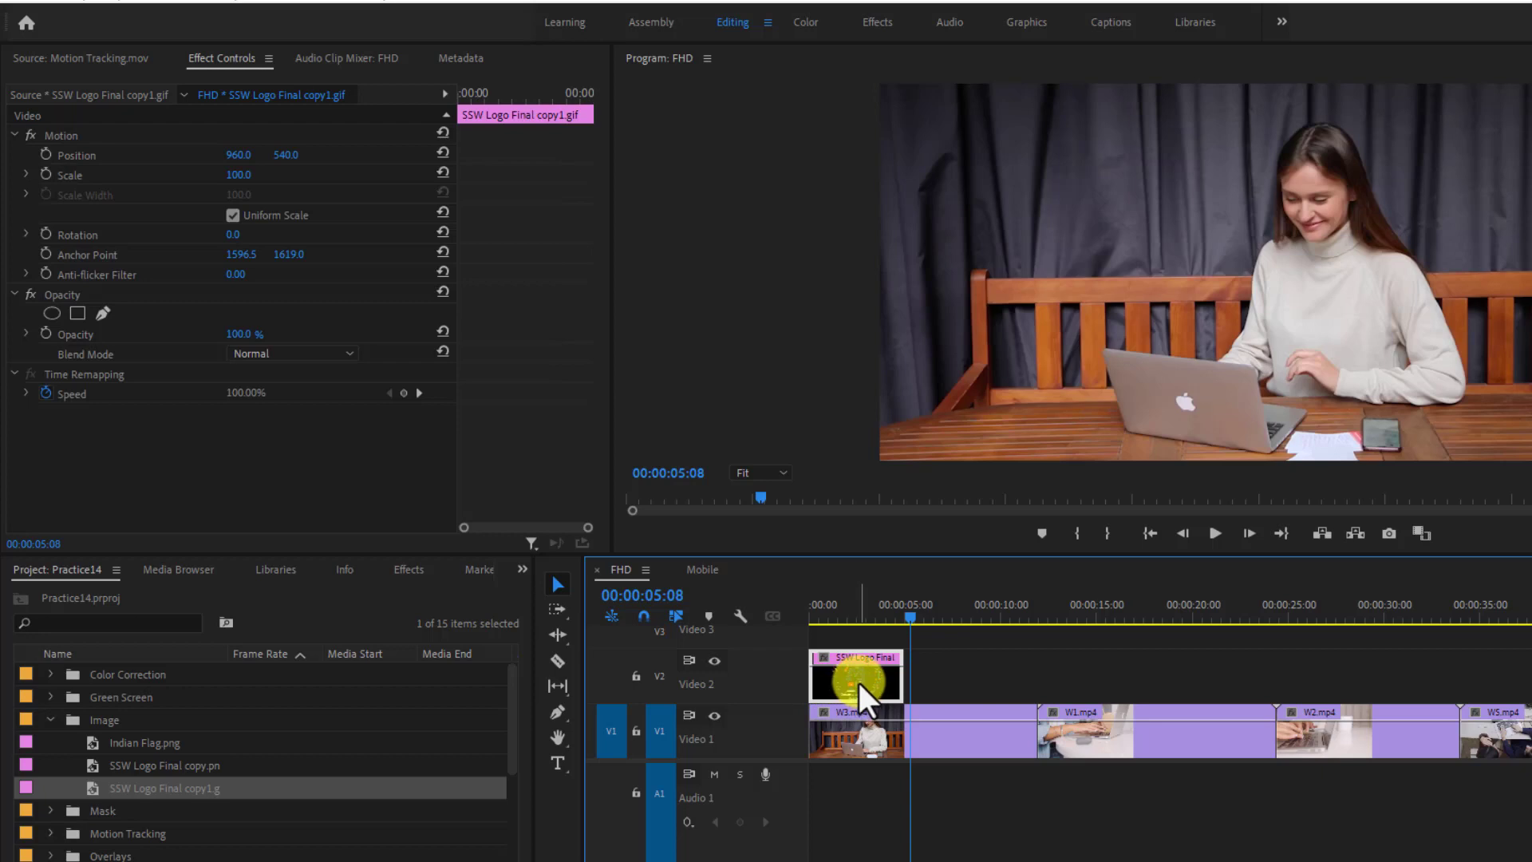
# Set the logo clip's scale to 20 with the playhead at 00:00:01:10.
pyautogui.click(836, 593)
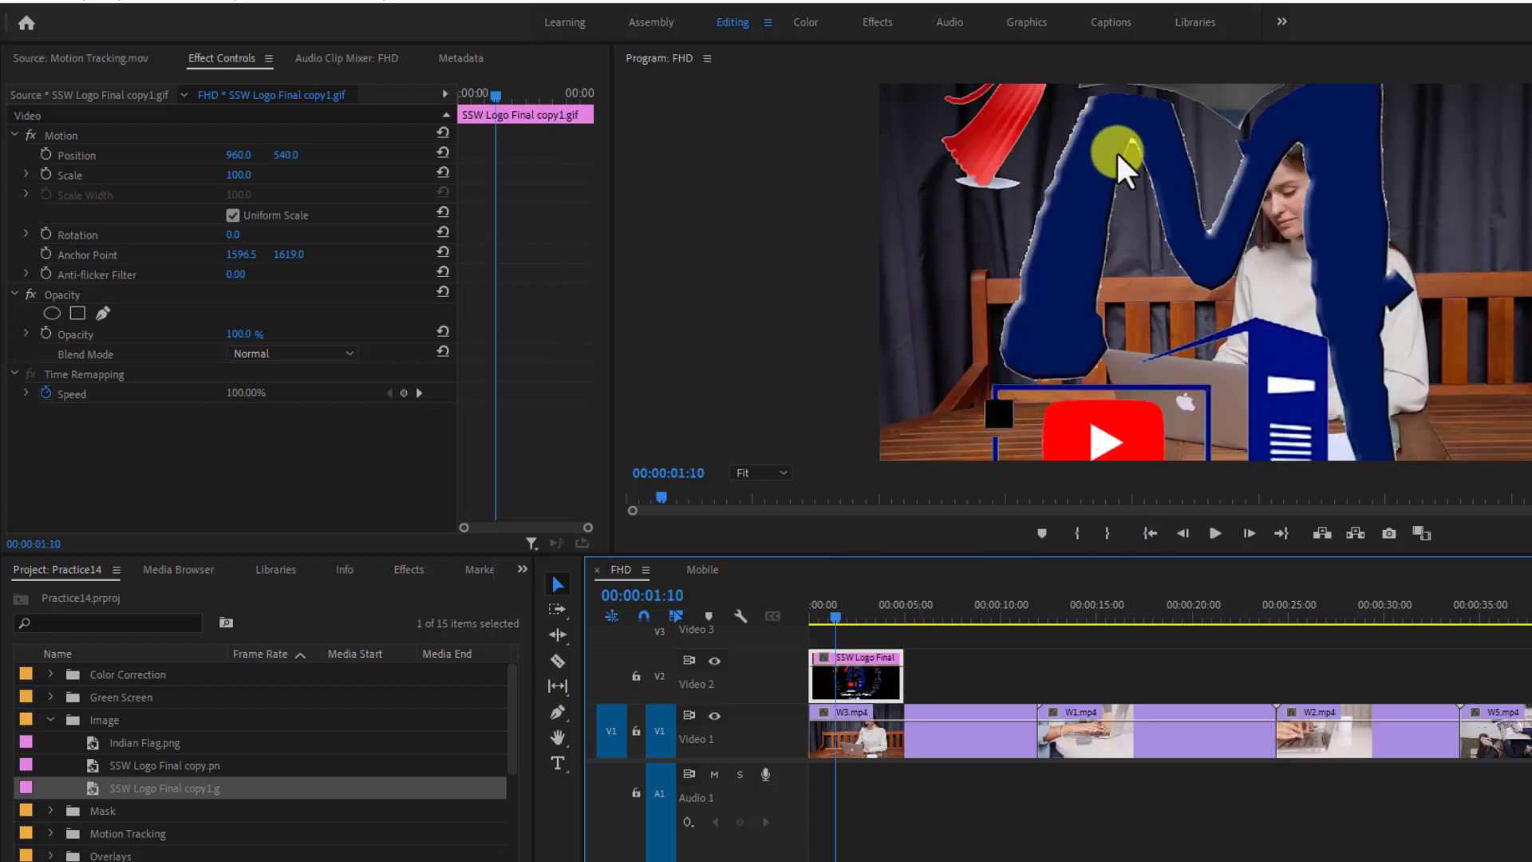
pyautogui.click(1088, 193)
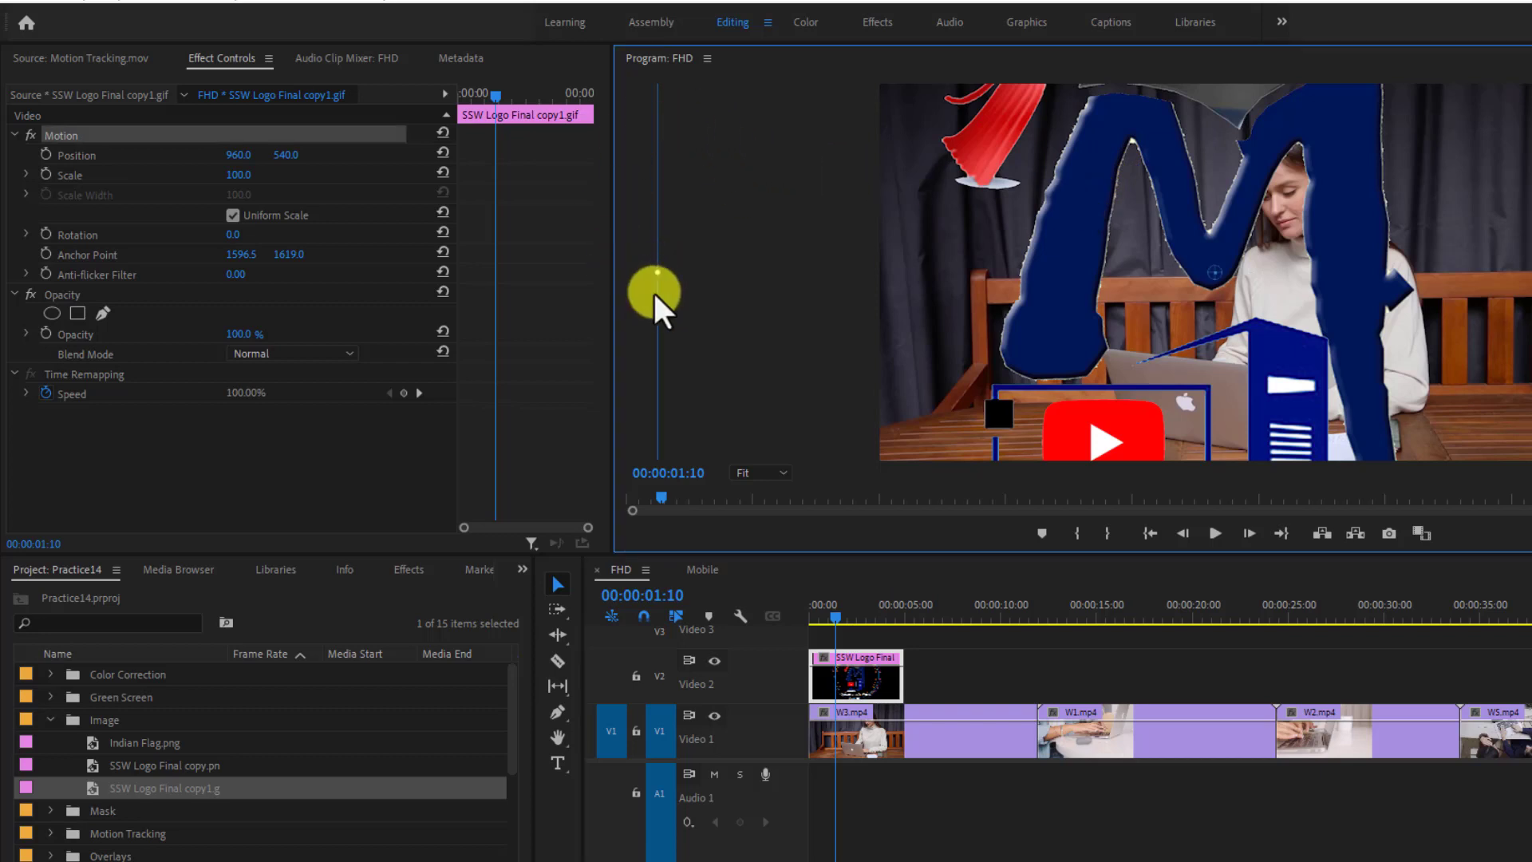
pyautogui.click(843, 664)
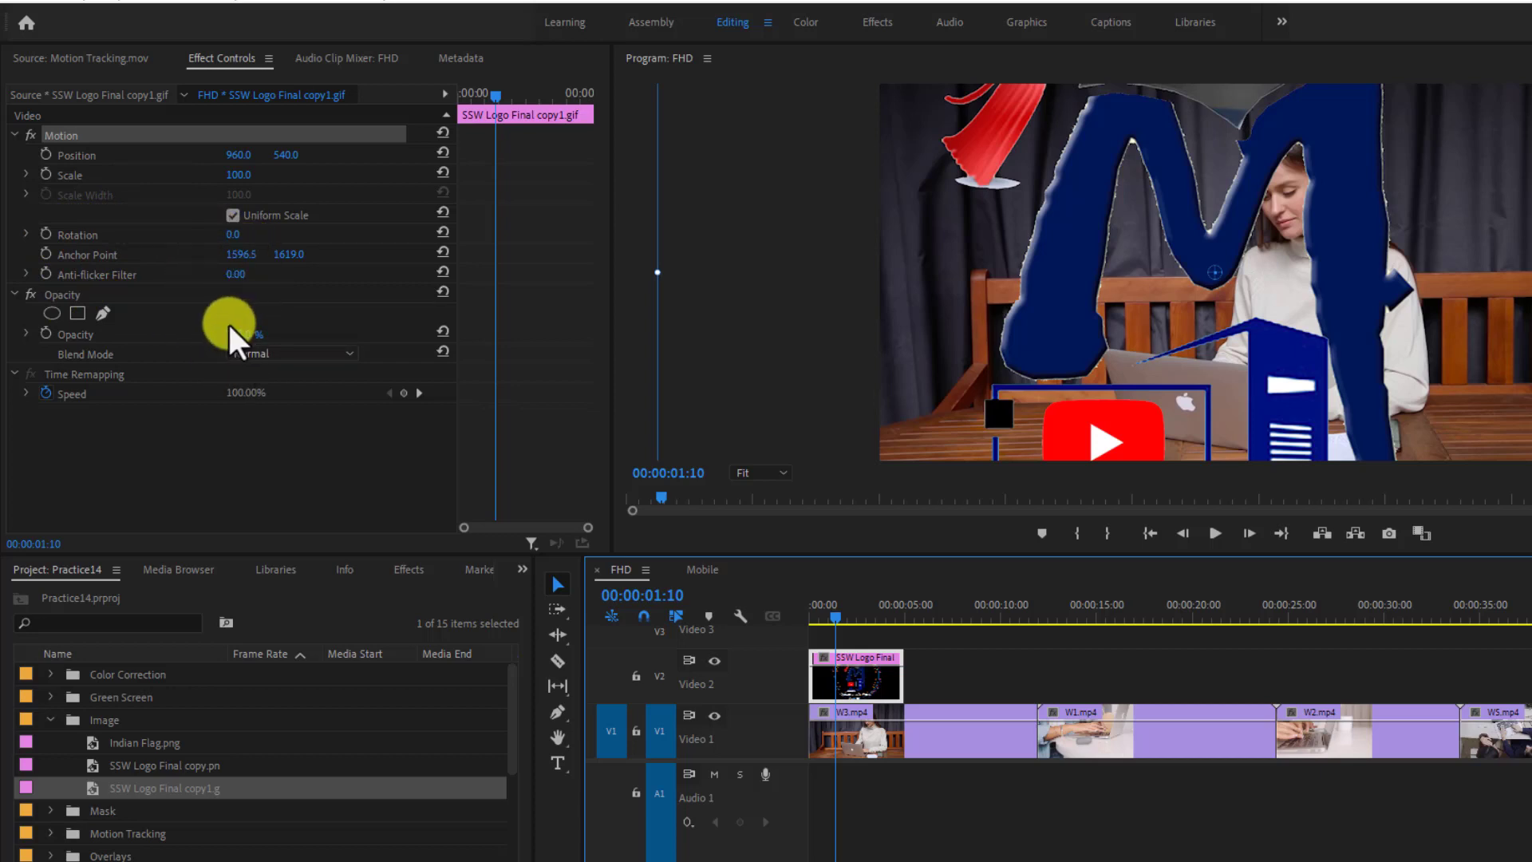
pyautogui.moveTo(244, 335); pyautogui.dragTo(342, 331)
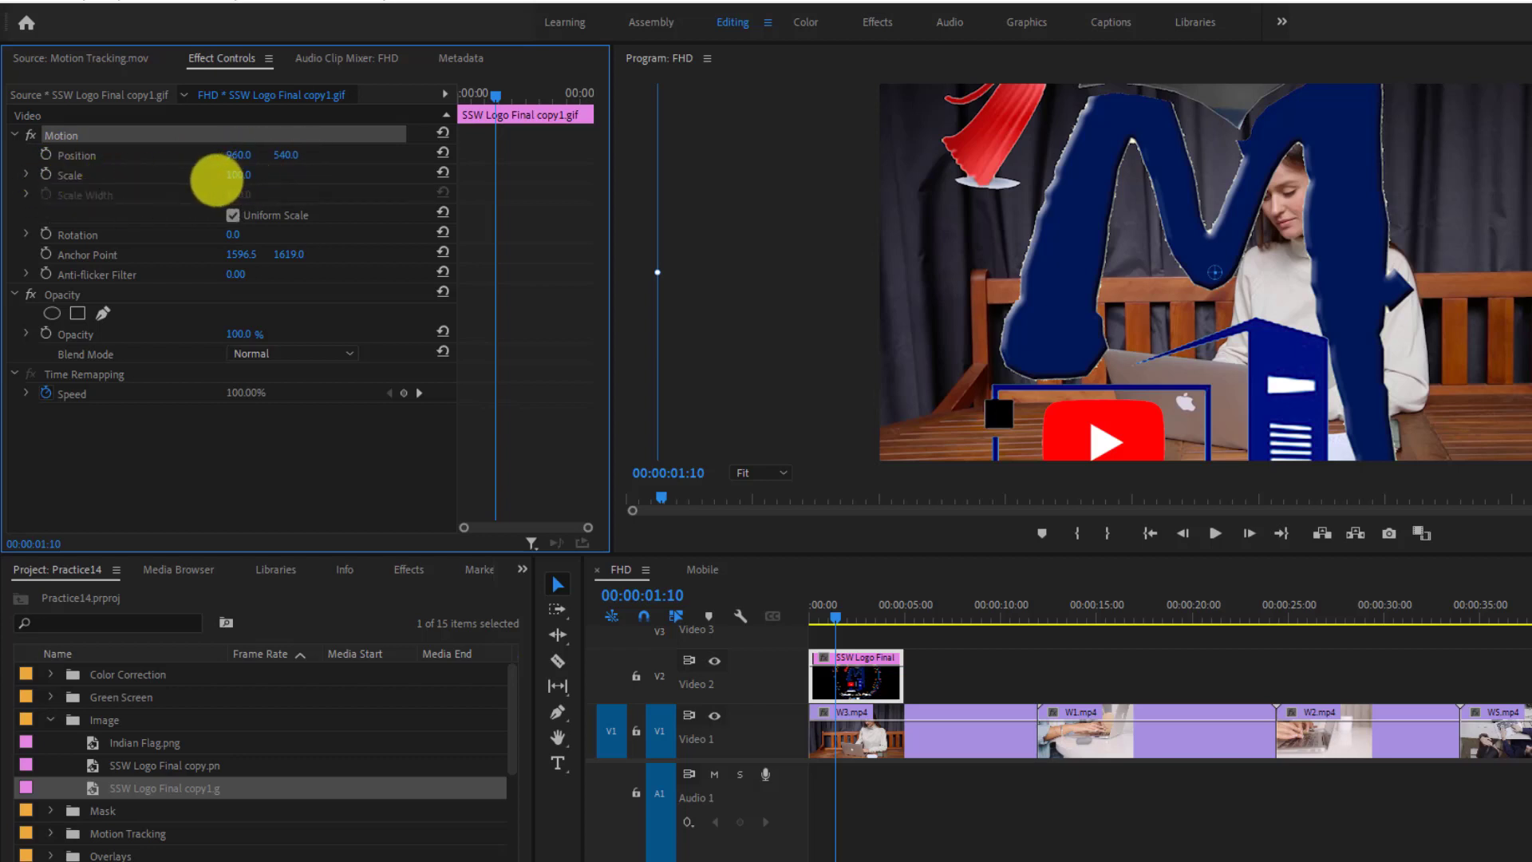
pyautogui.click(243, 175)
pyautogui.write('80')
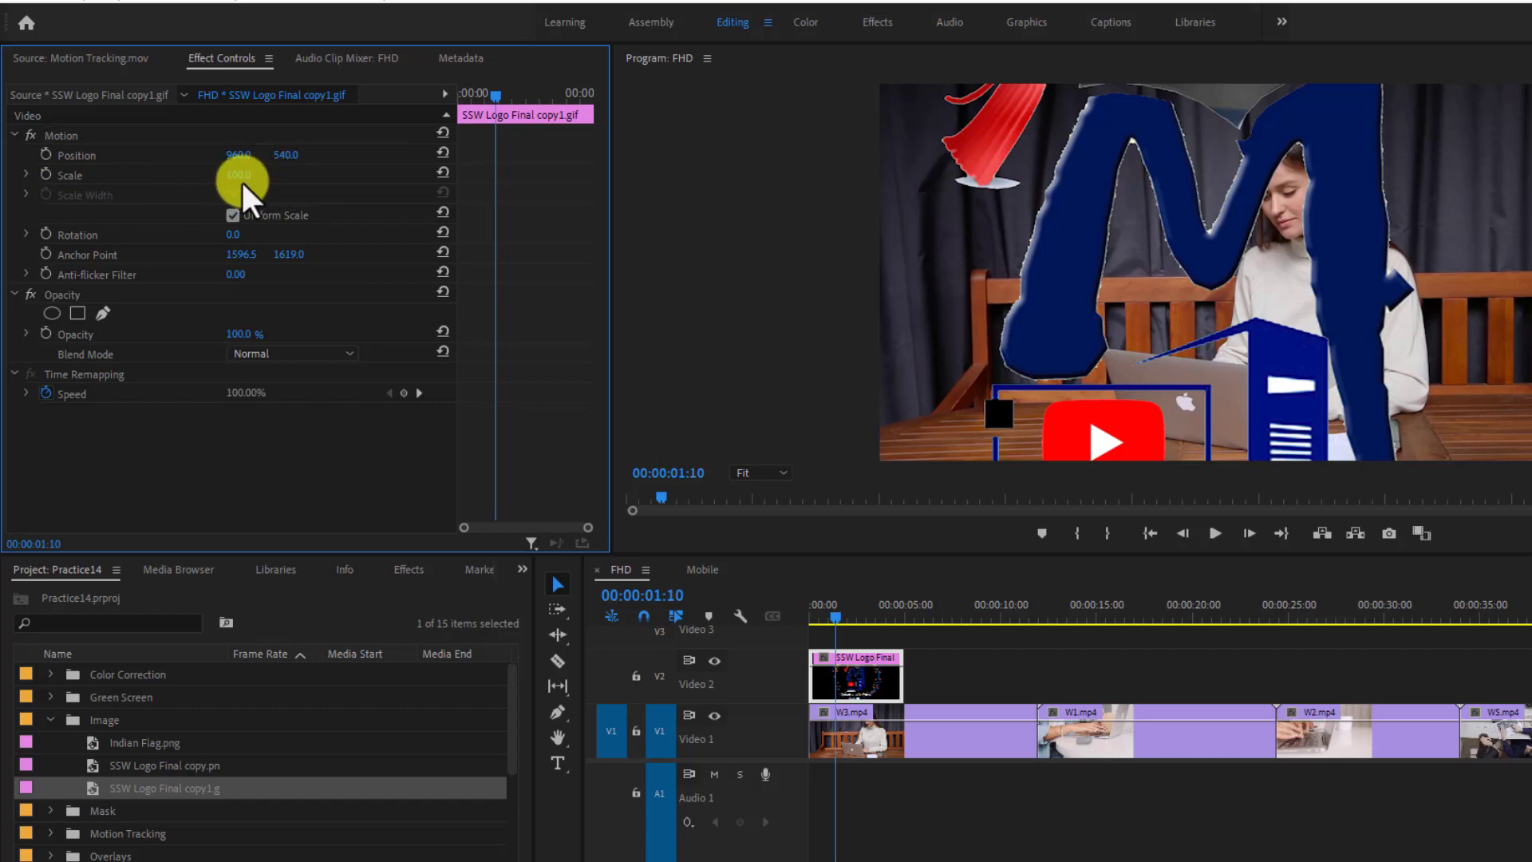
pyautogui.press('Return')
pyautogui.moveTo(209, 179); pyautogui.dragTo(158, 204)
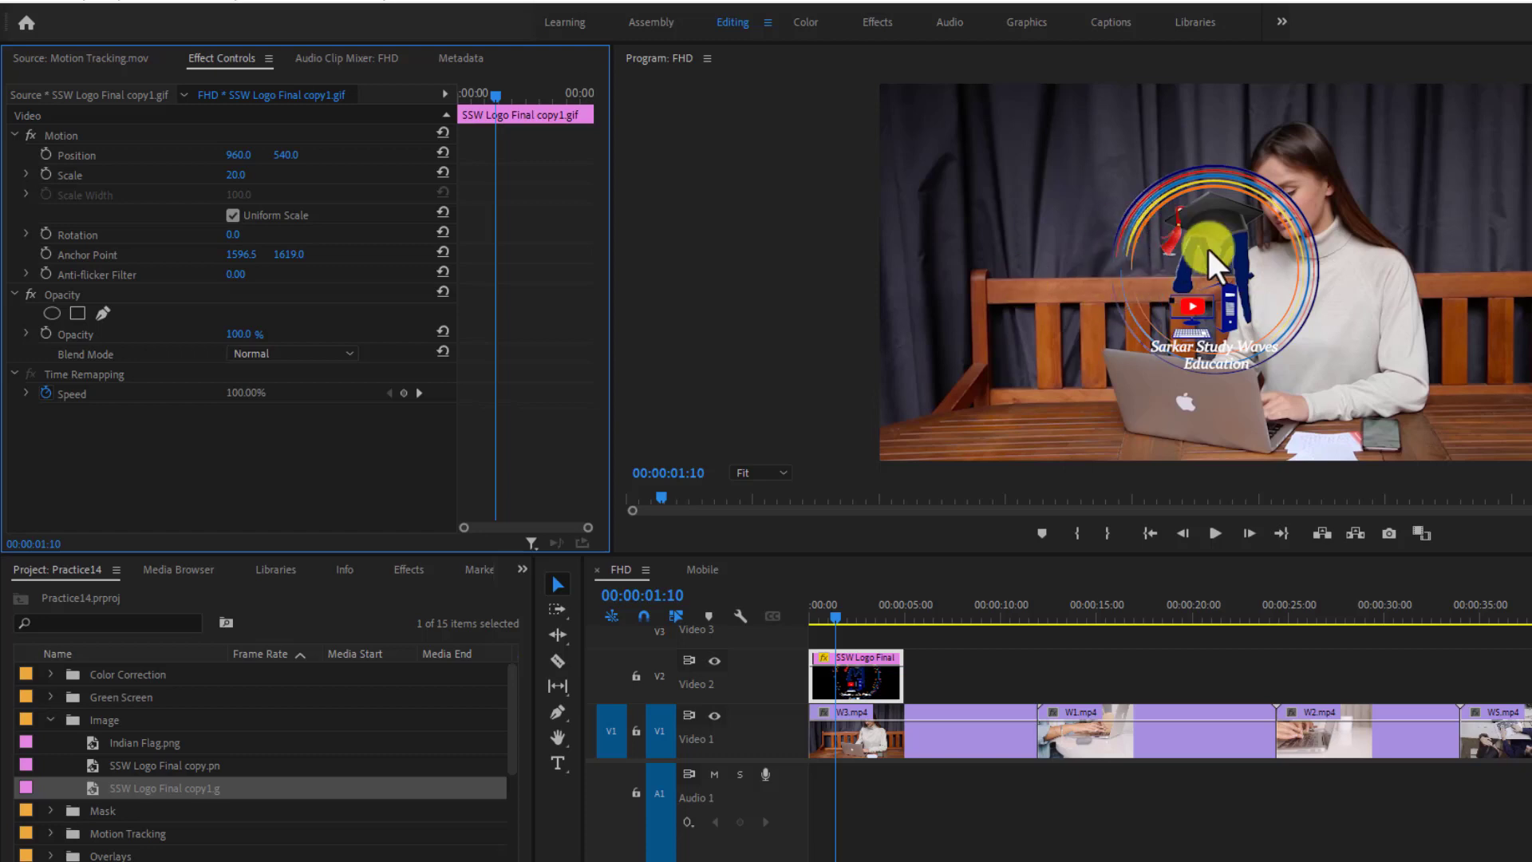
# Set the logo's position to 315, 345 in the frame's upper-left area and reduce its scale to 19.
pyautogui.moveTo(254, 154); pyautogui.dragTo(57, 193)
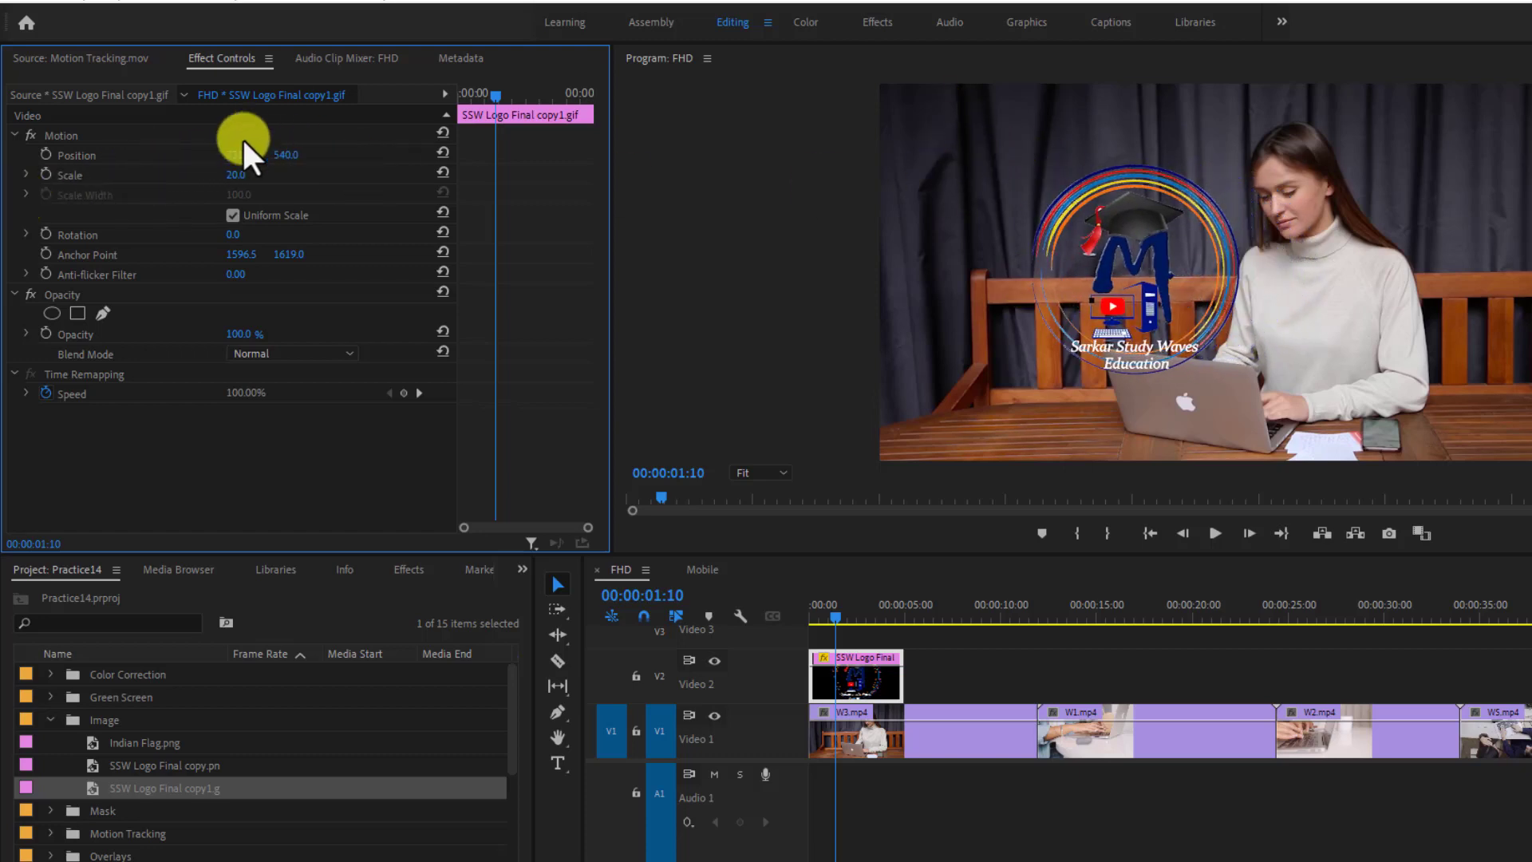
pyautogui.moveTo(230, 154); pyautogui.dragTo(99, 169)
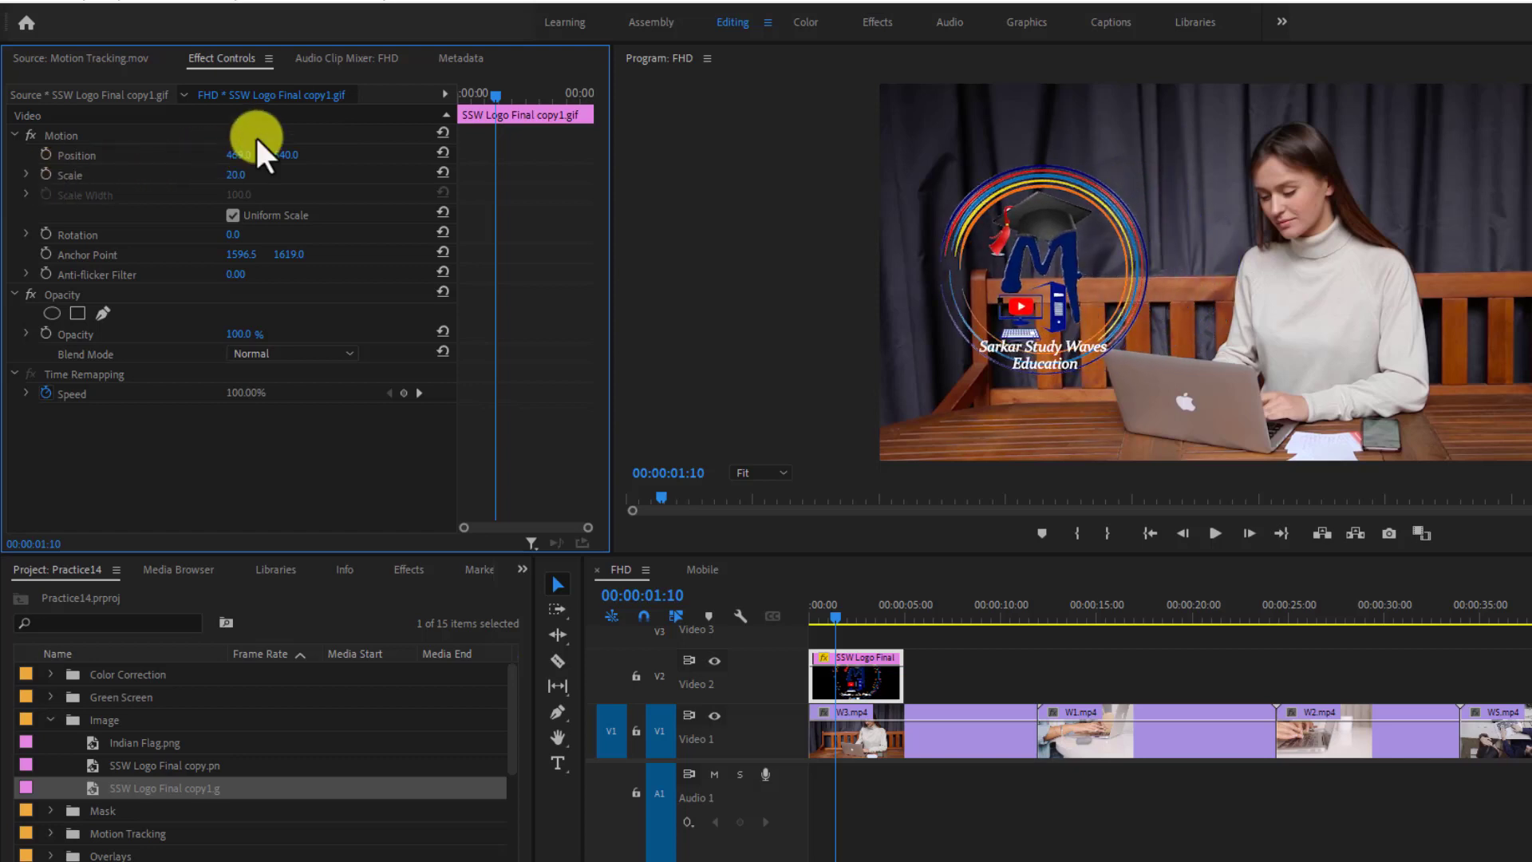
pyautogui.moveTo(240, 154); pyautogui.dragTo(92, 171)
pyautogui.moveTo(286, 154); pyautogui.dragTo(102, 155)
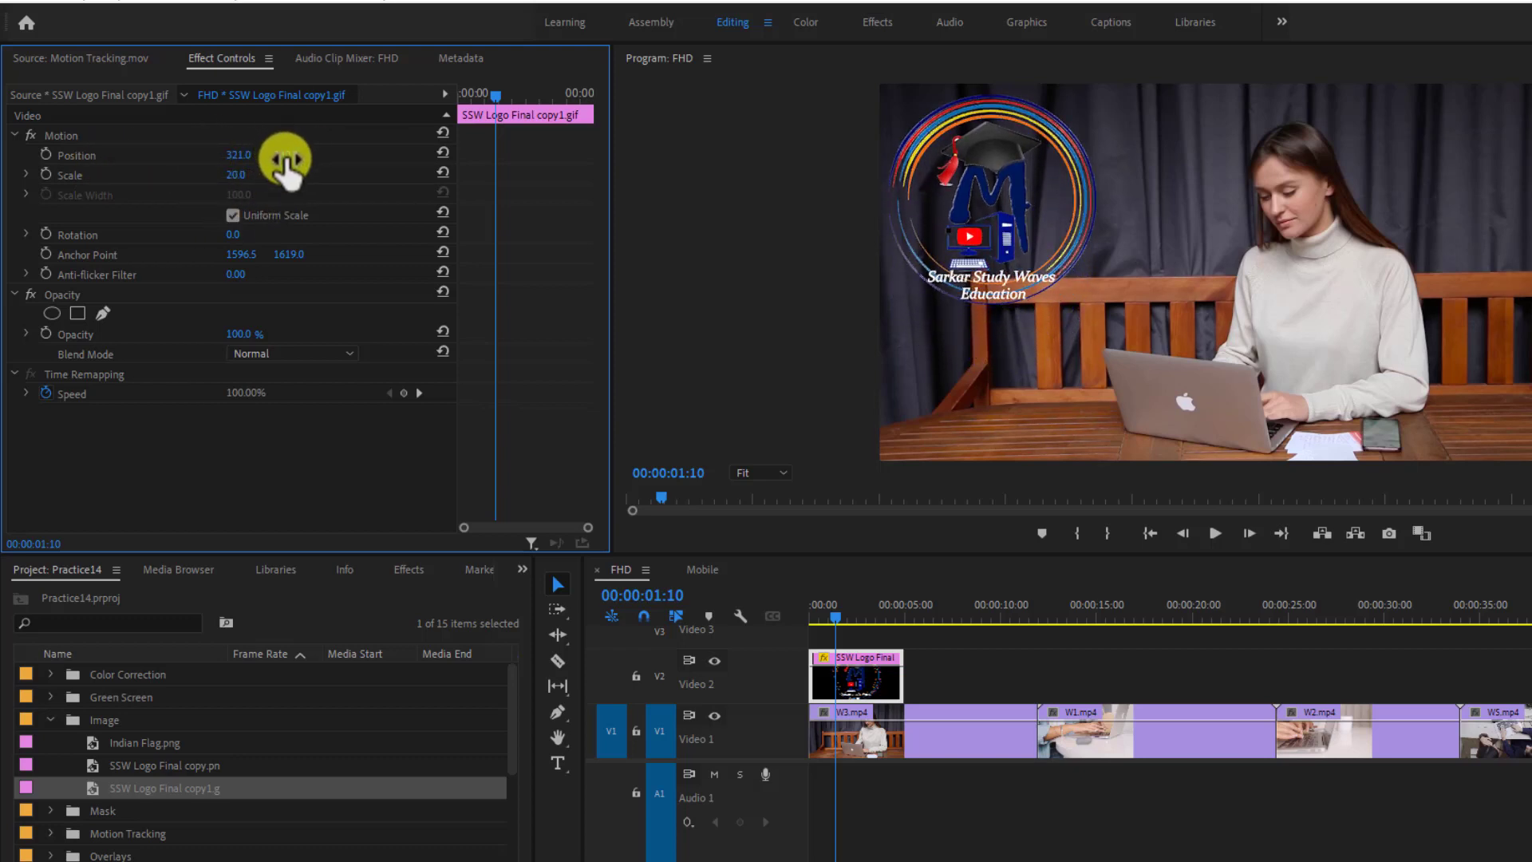
pyautogui.moveTo(285, 156); pyautogui.dragTo(291, 222)
pyautogui.moveTo(233, 155); pyautogui.dragTo(229, 233)
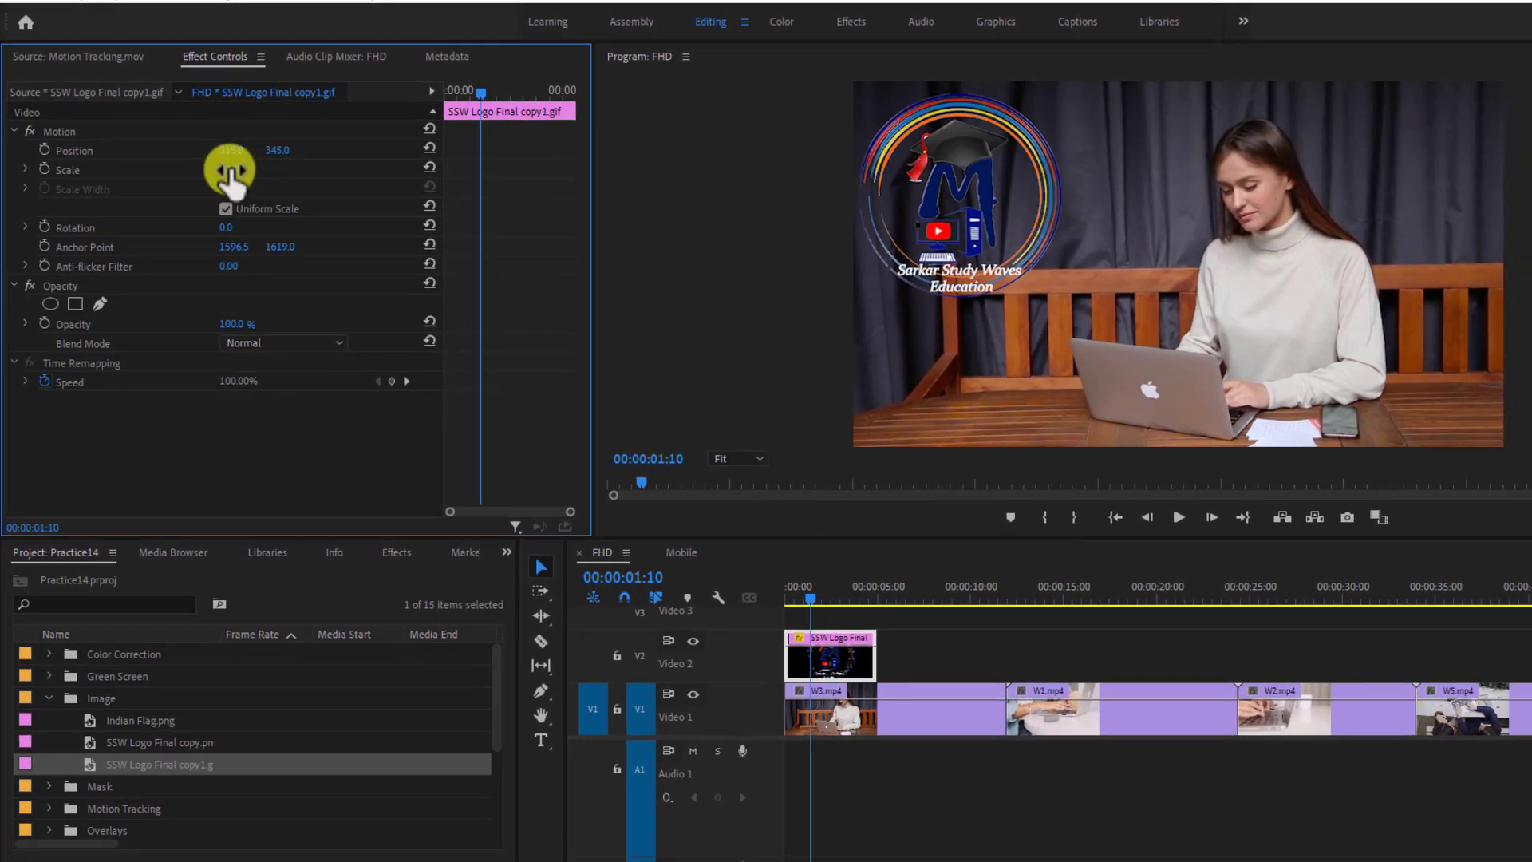
pyautogui.moveTo(233, 173); pyautogui.dragTo(291, 212)
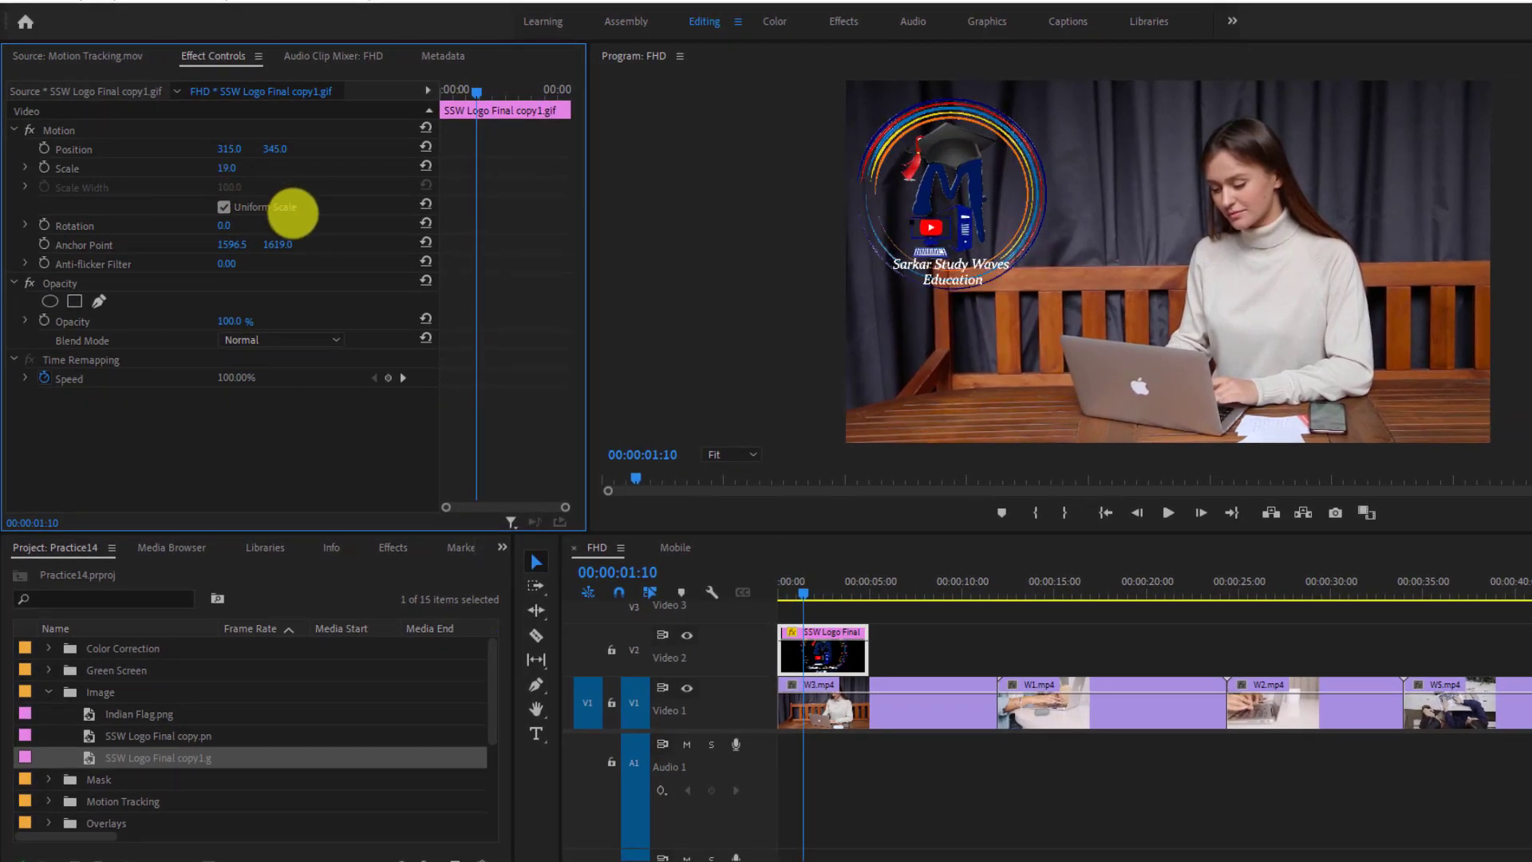
pyautogui.click(961, 161)
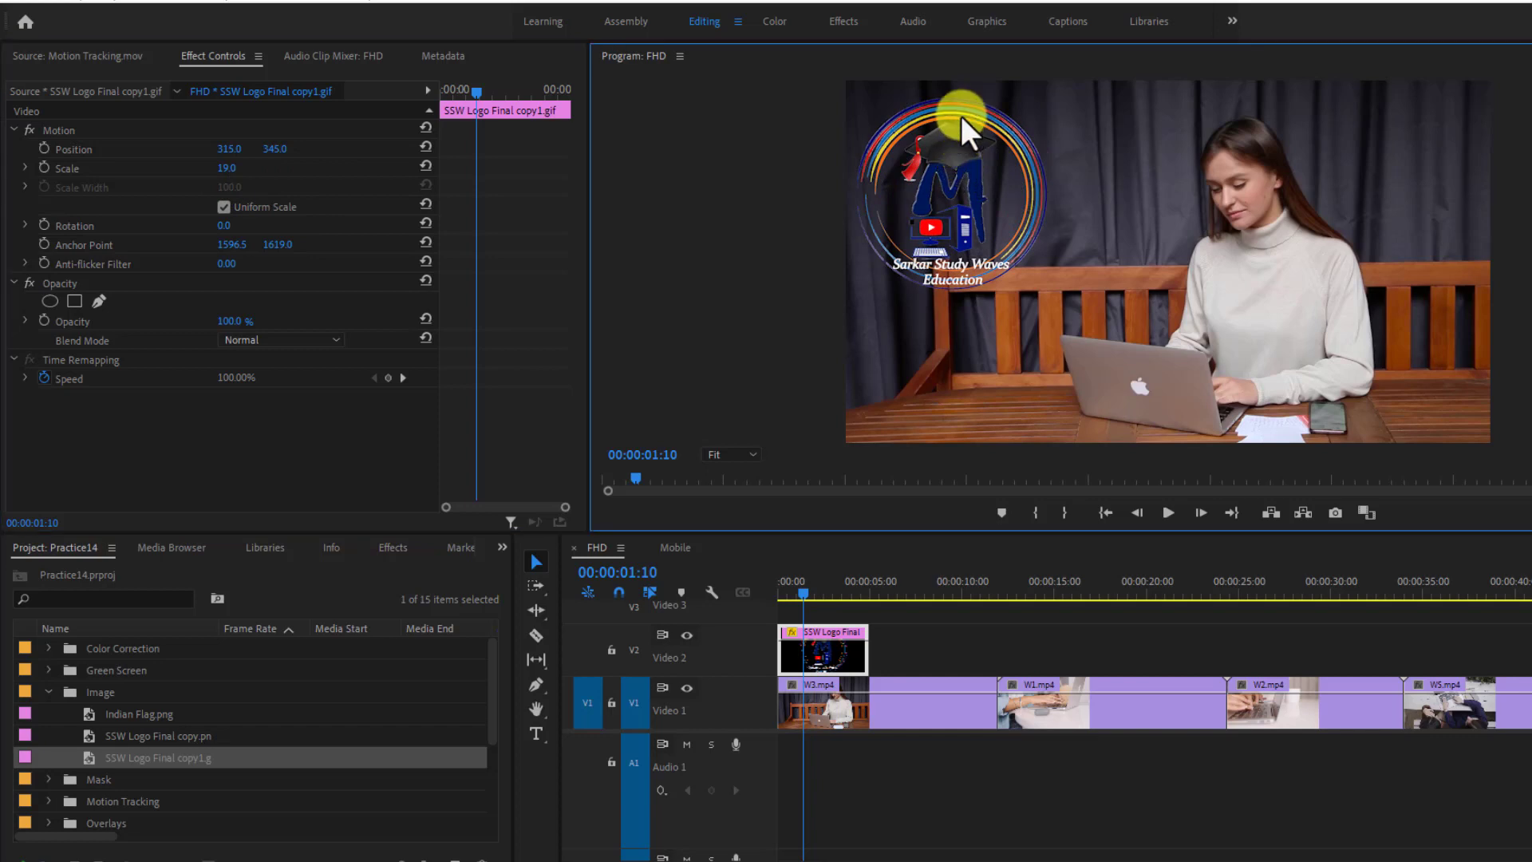
# Move the logo clip on V2 to start at 00:00:01:10 and play that section of the sequence.
pyautogui.moveTo(822, 652); pyautogui.dragTo(847, 652)
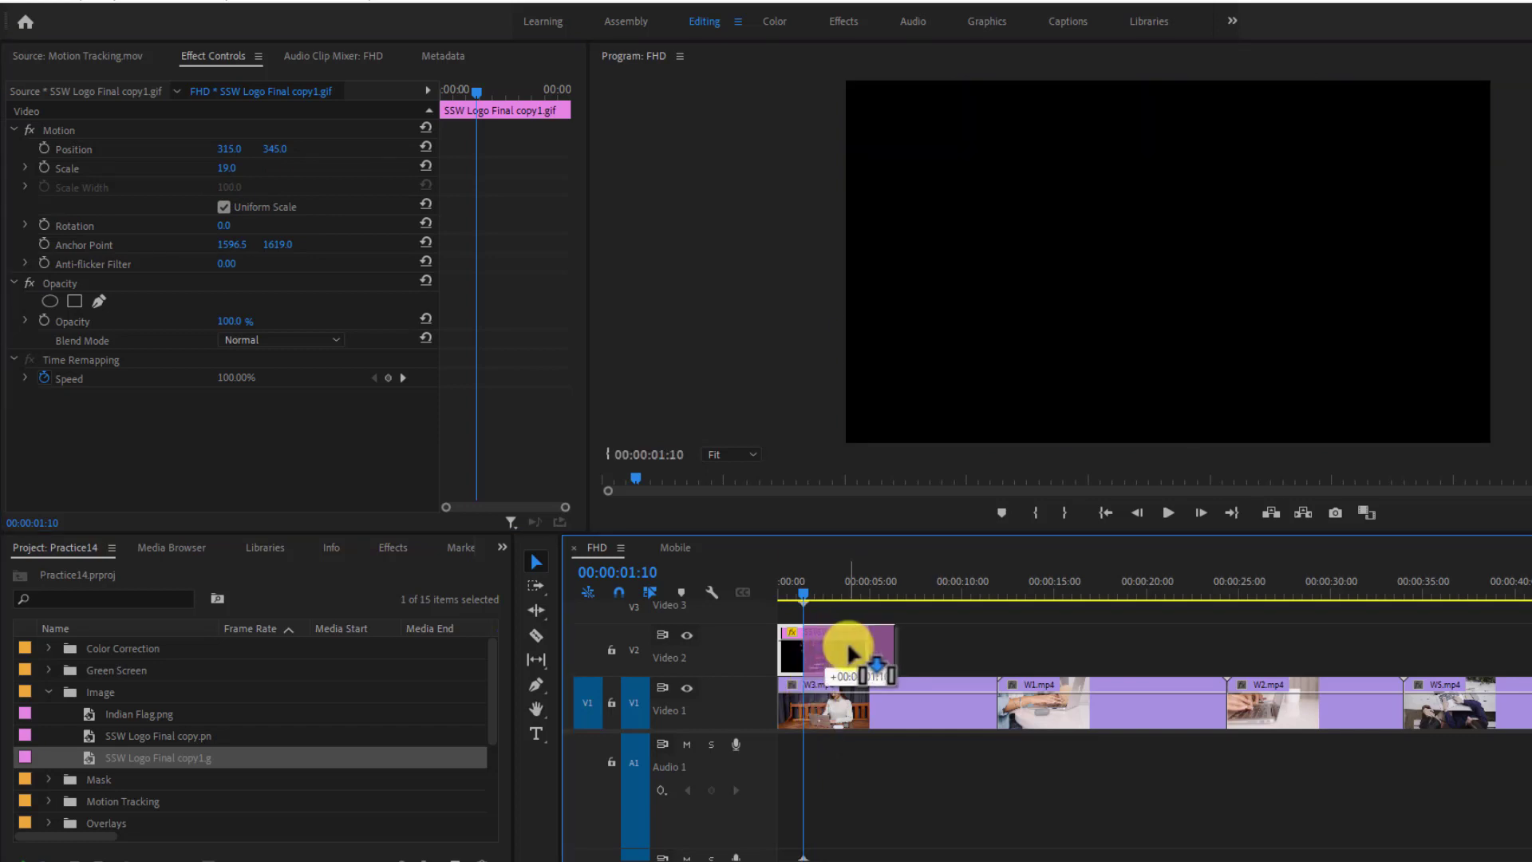
pyautogui.click(1105, 513)
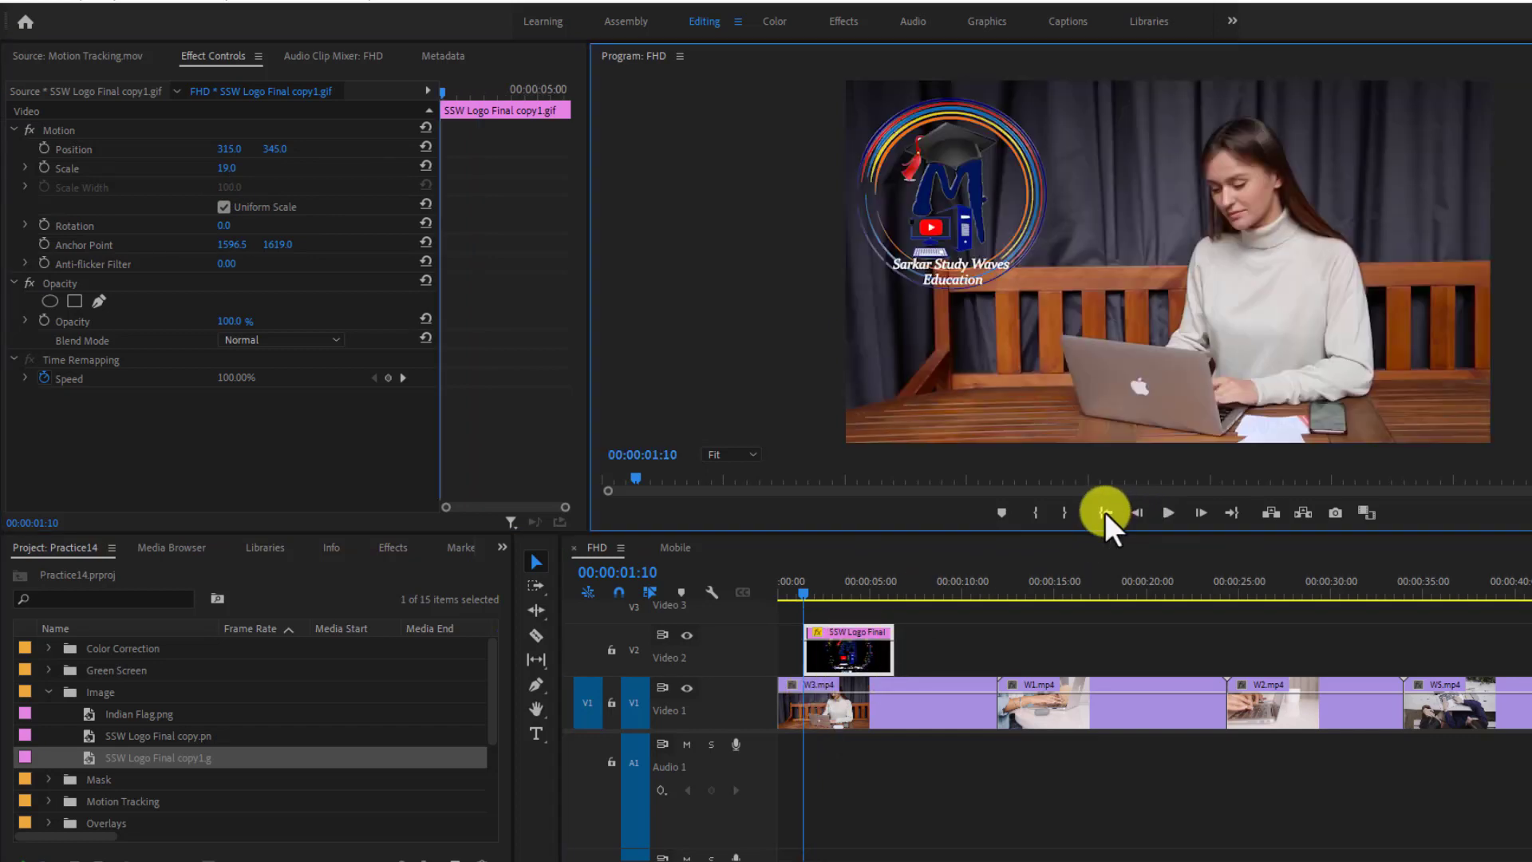
pyautogui.click(1169, 512)
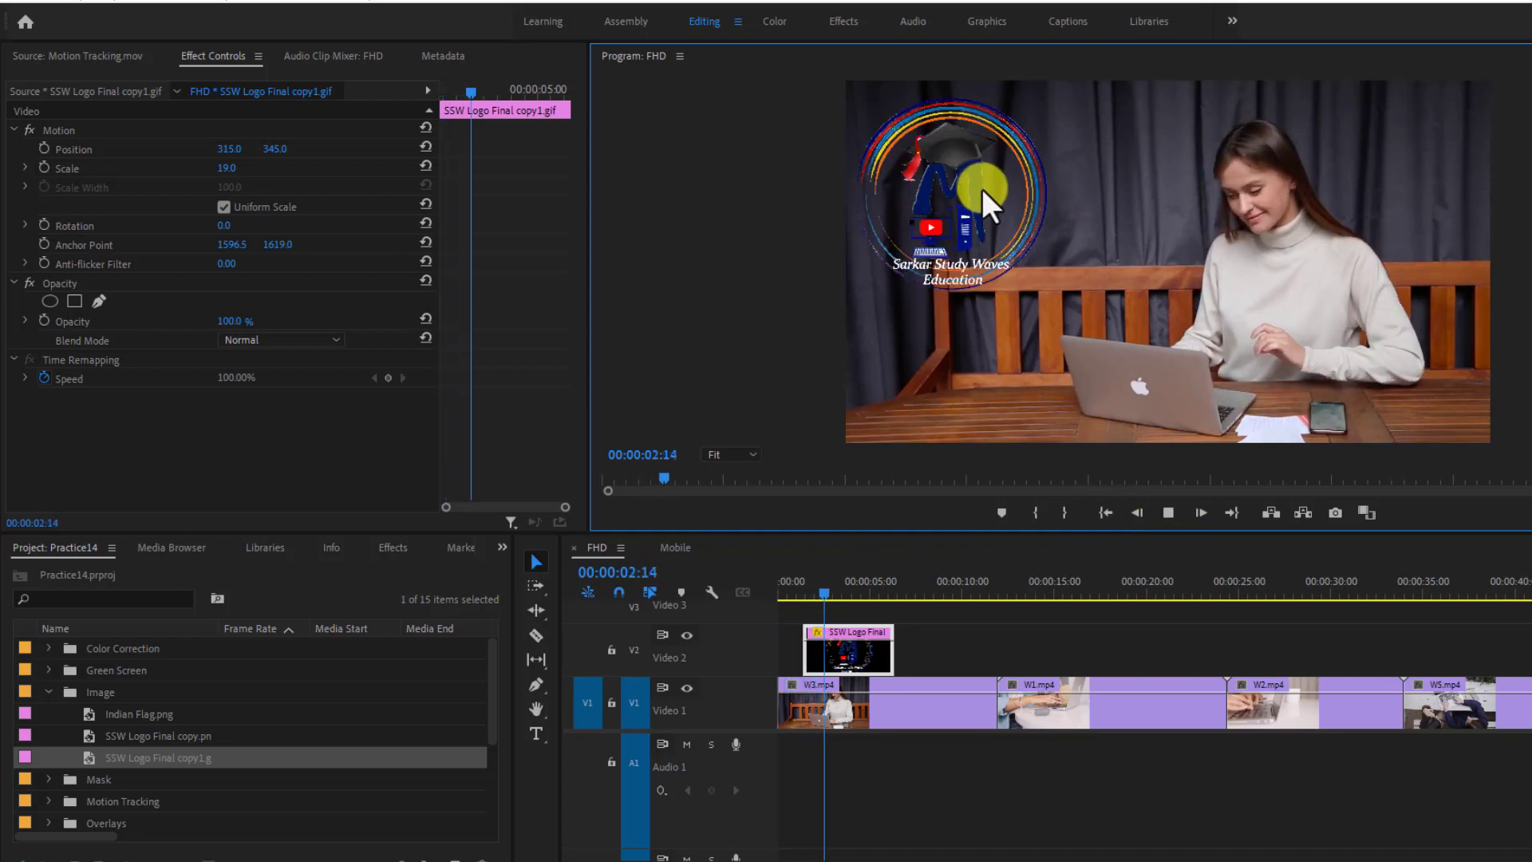
pyautogui.click(1169, 512)
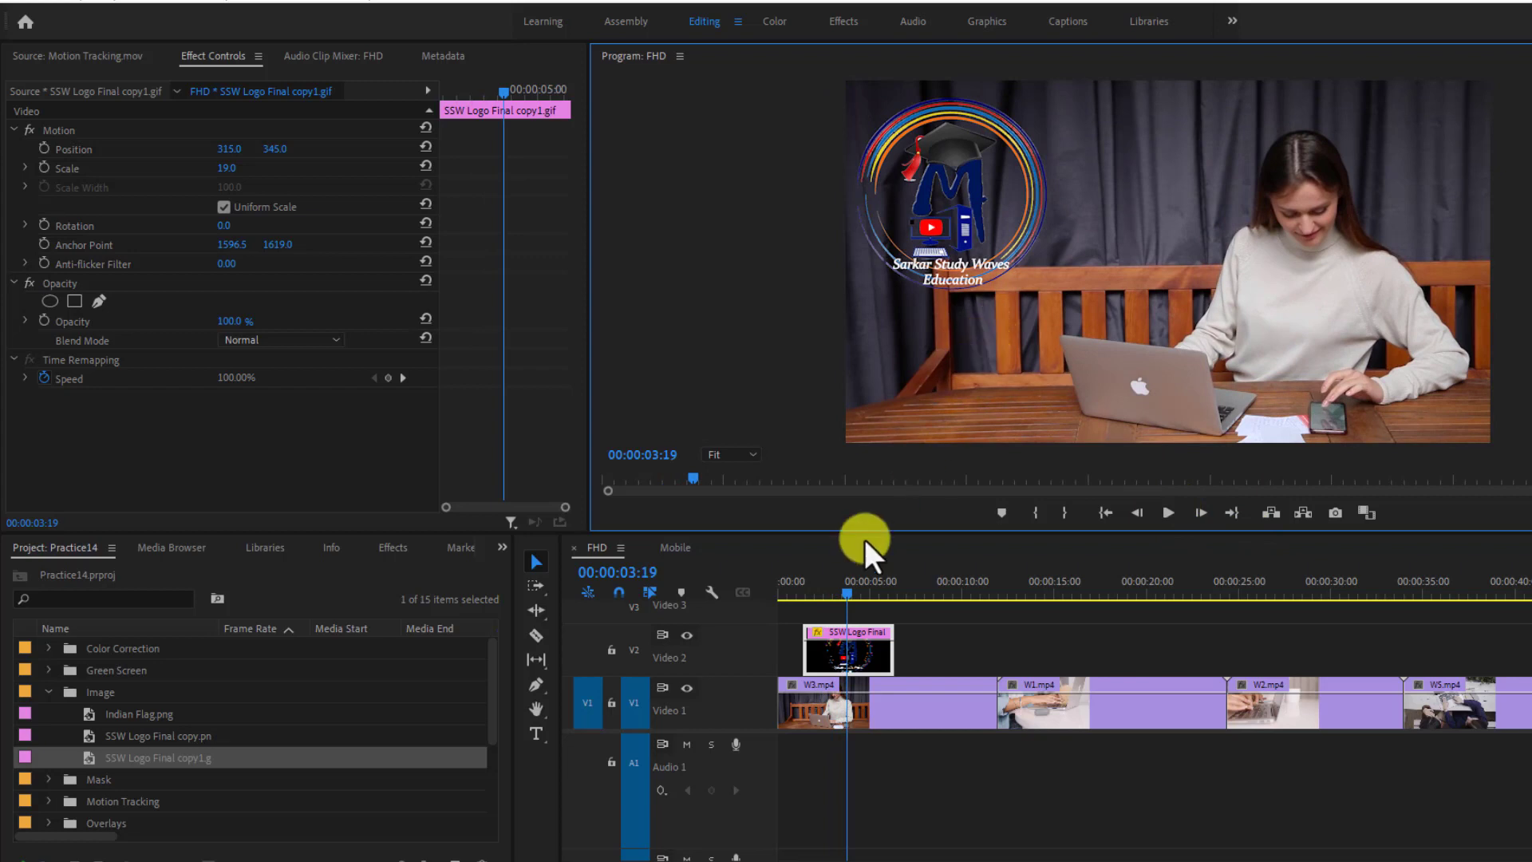
# Check the start and end of the sequence and place the playhead at the logo clip's start, 00:00:01:10.
pyautogui.moveTo(851, 600); pyautogui.dragTo(805, 602)
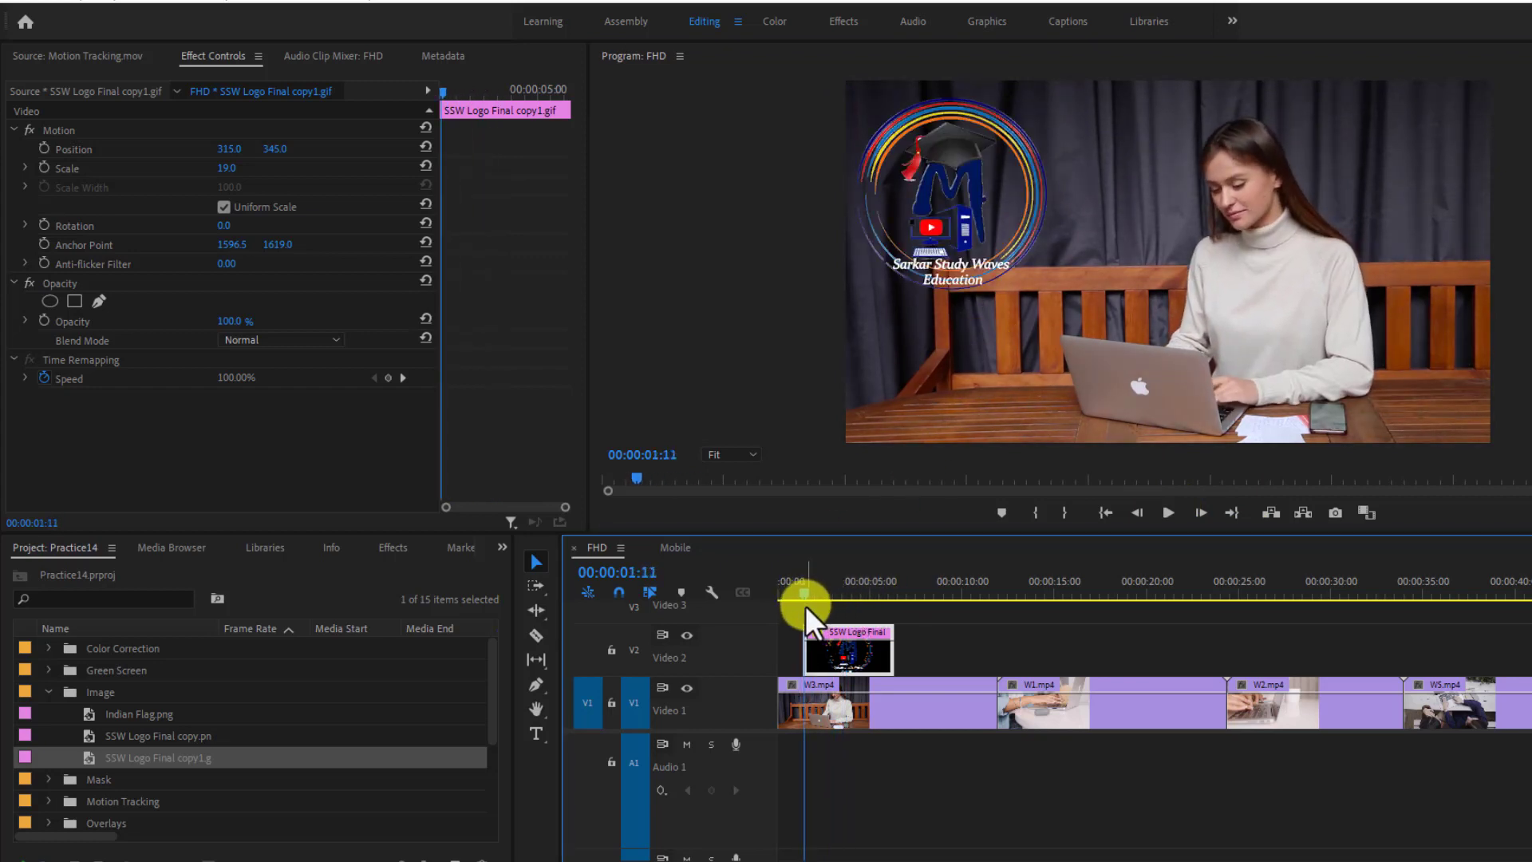
pyautogui.click(1105, 513)
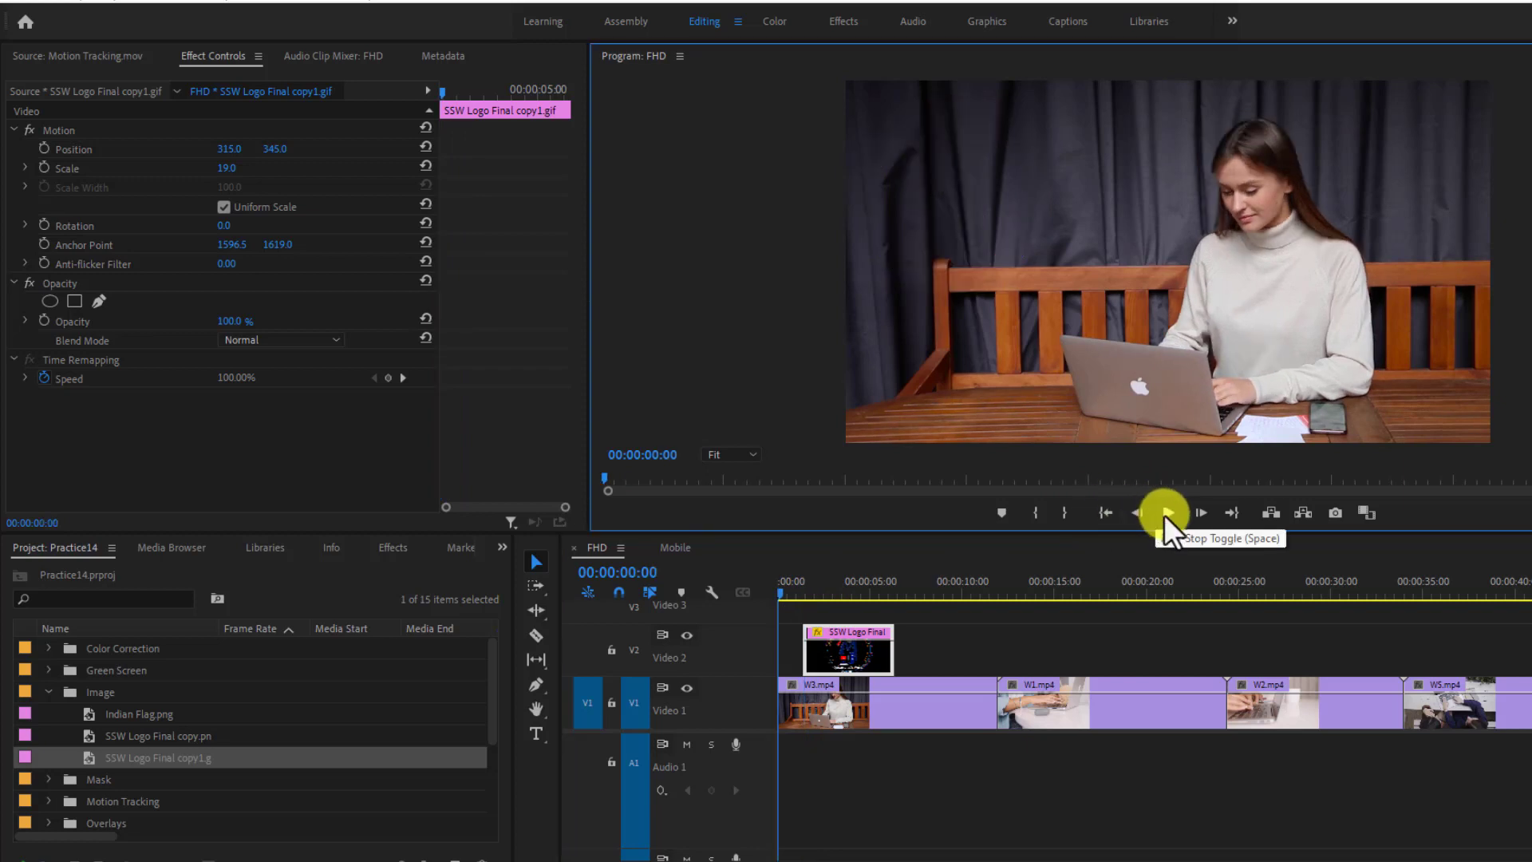
pyautogui.click(1231, 513)
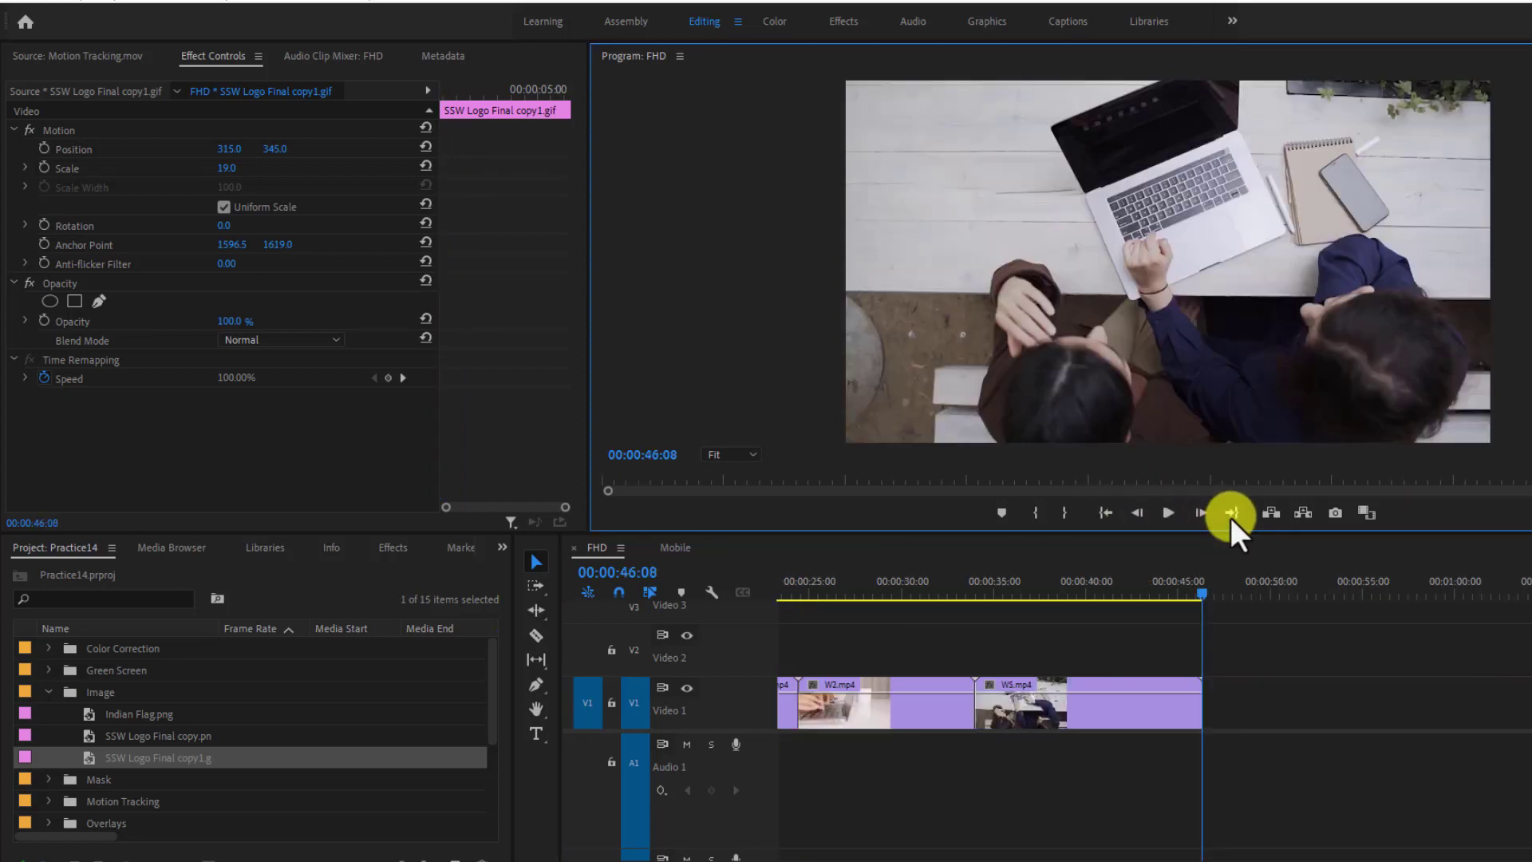
pyautogui.click(1105, 513)
pyautogui.moveTo(777, 592); pyautogui.dragTo(802, 597)
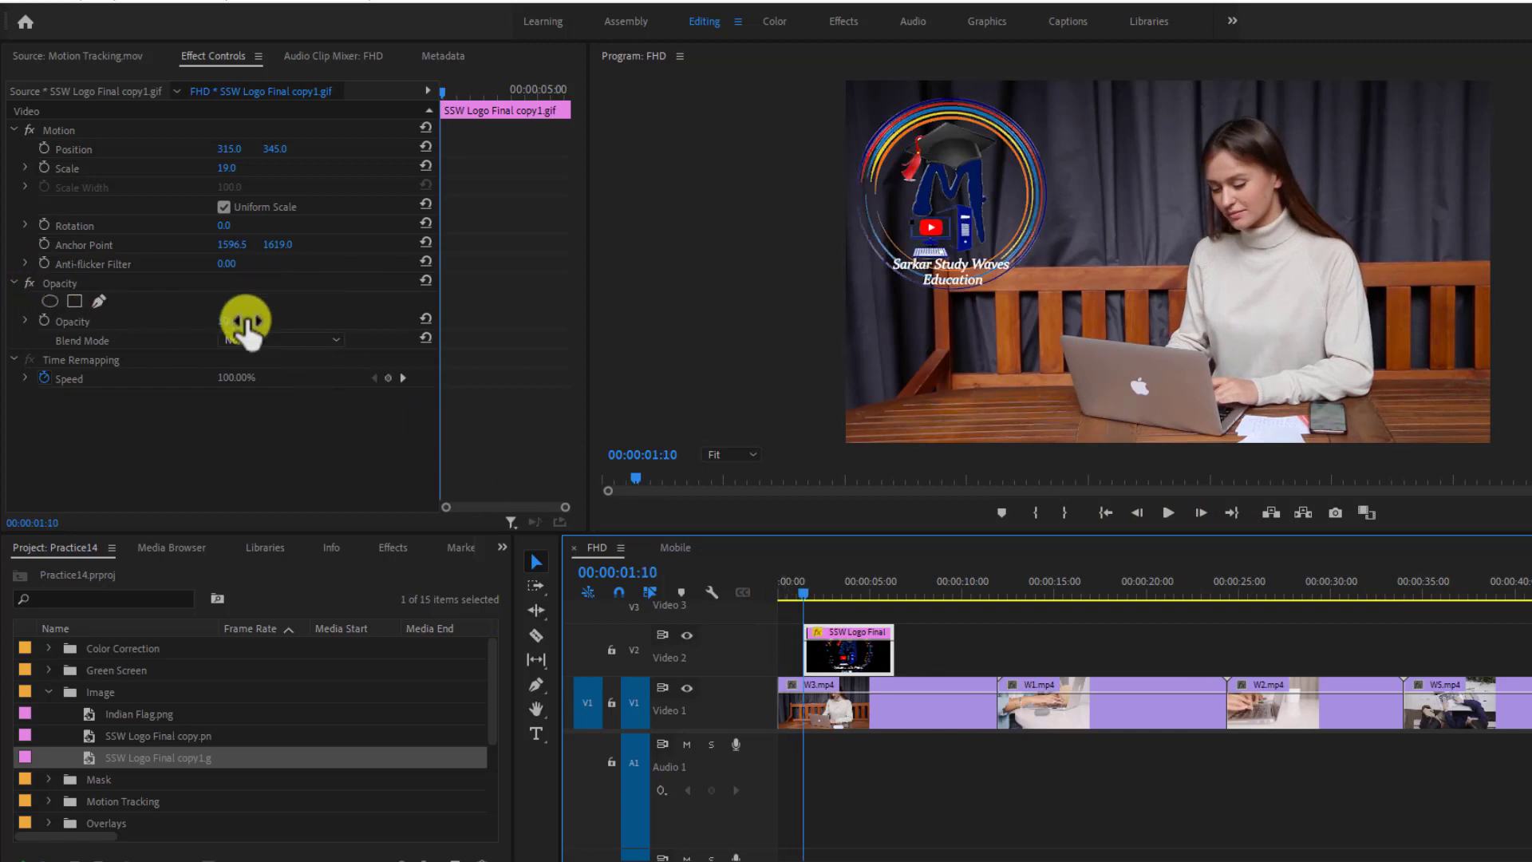
# Widen the Effect Controls panel and enlarge its keyframe timeline area for the logo clip.
pyautogui.moveTo(240, 321); pyautogui.dragTo(342, 345)
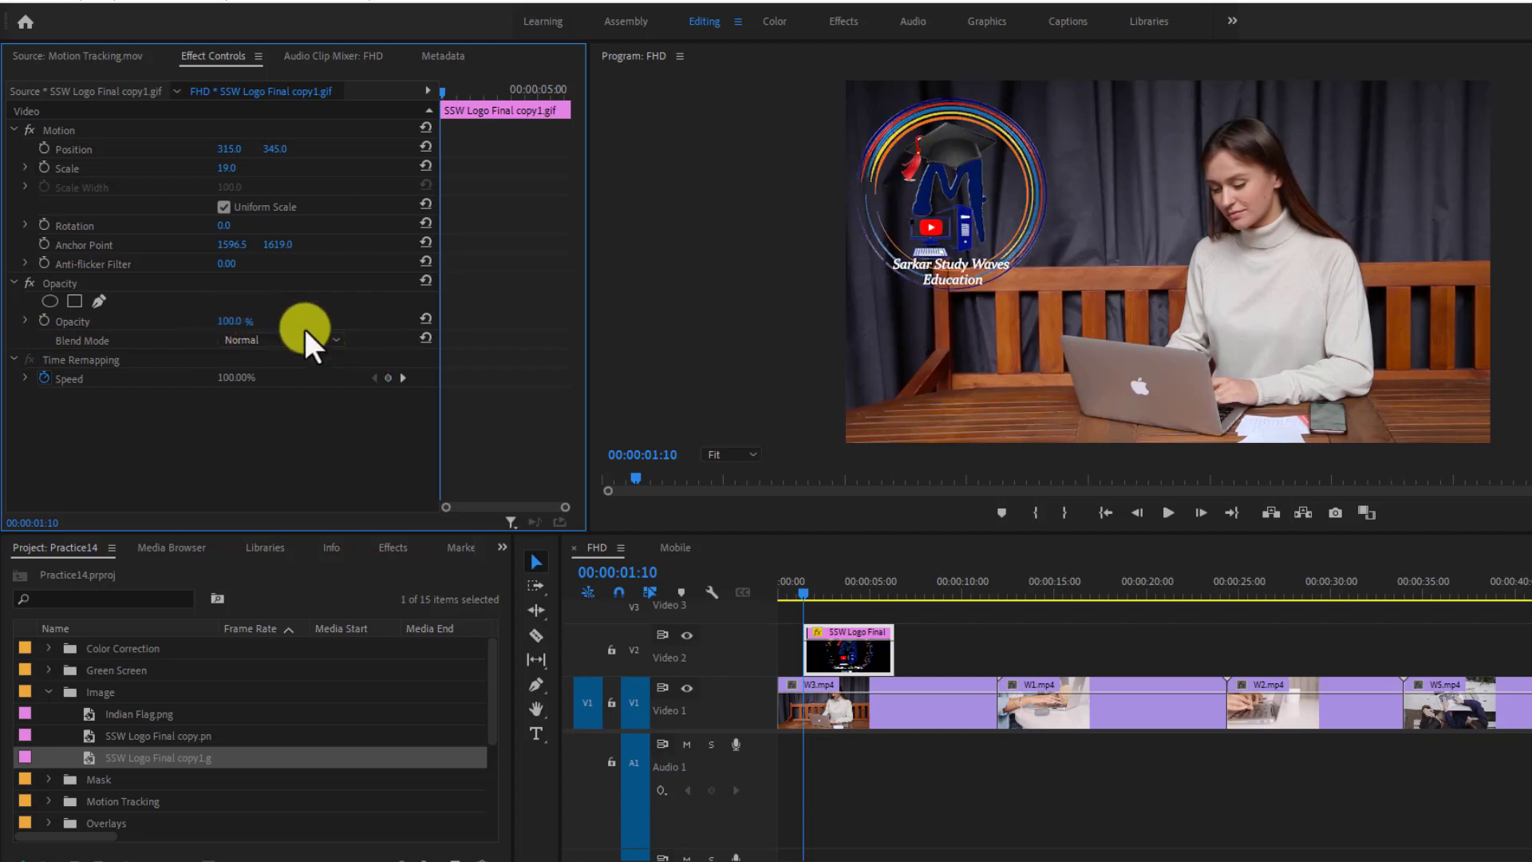
pyautogui.moveTo(588, 325); pyautogui.dragTo(831, 335)
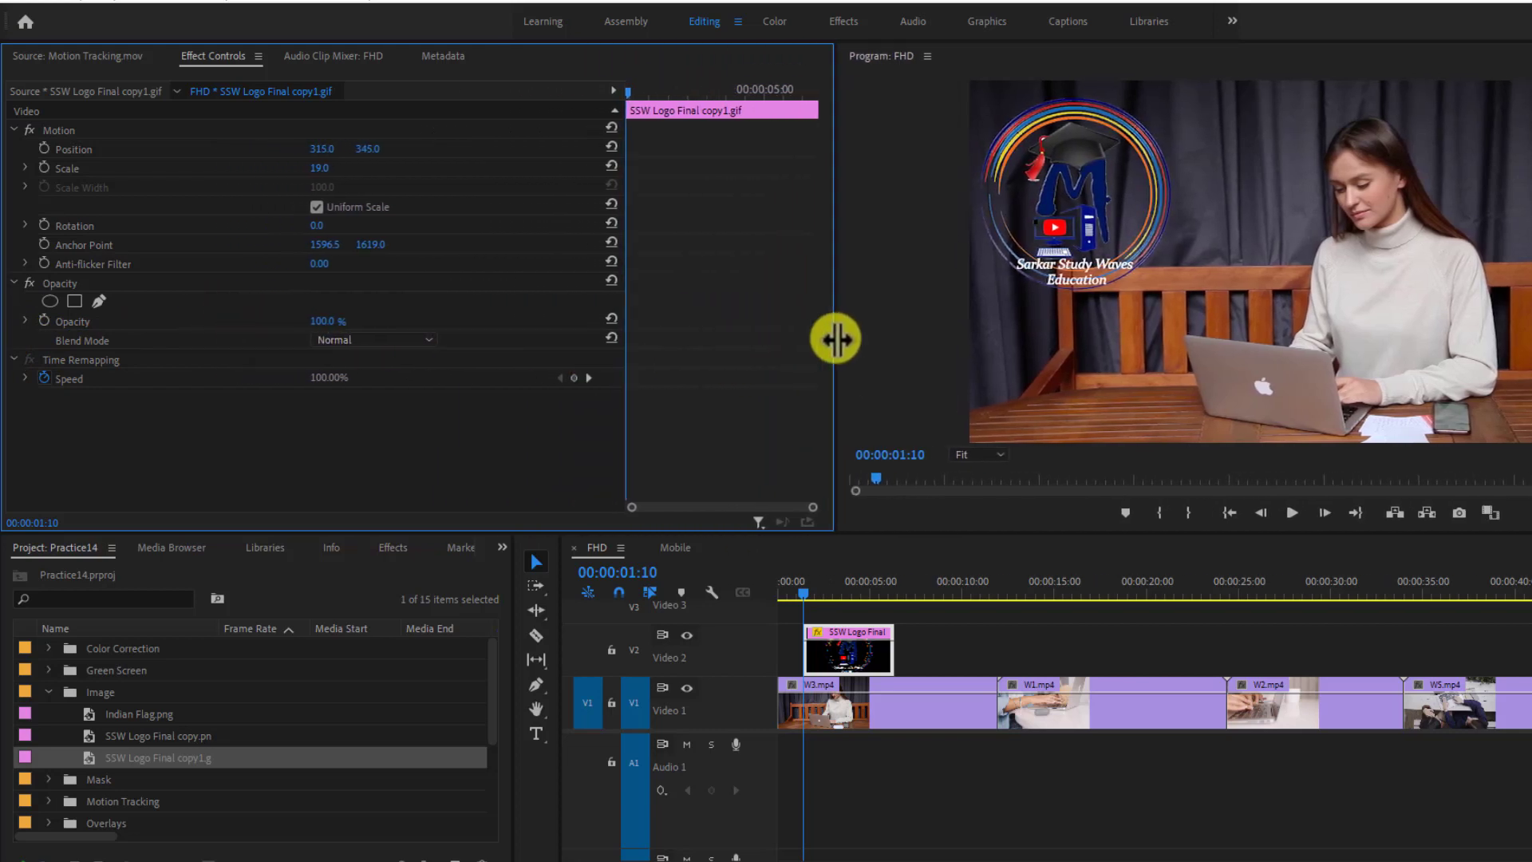
pyautogui.moveTo(622, 393); pyautogui.dragTo(359, 398)
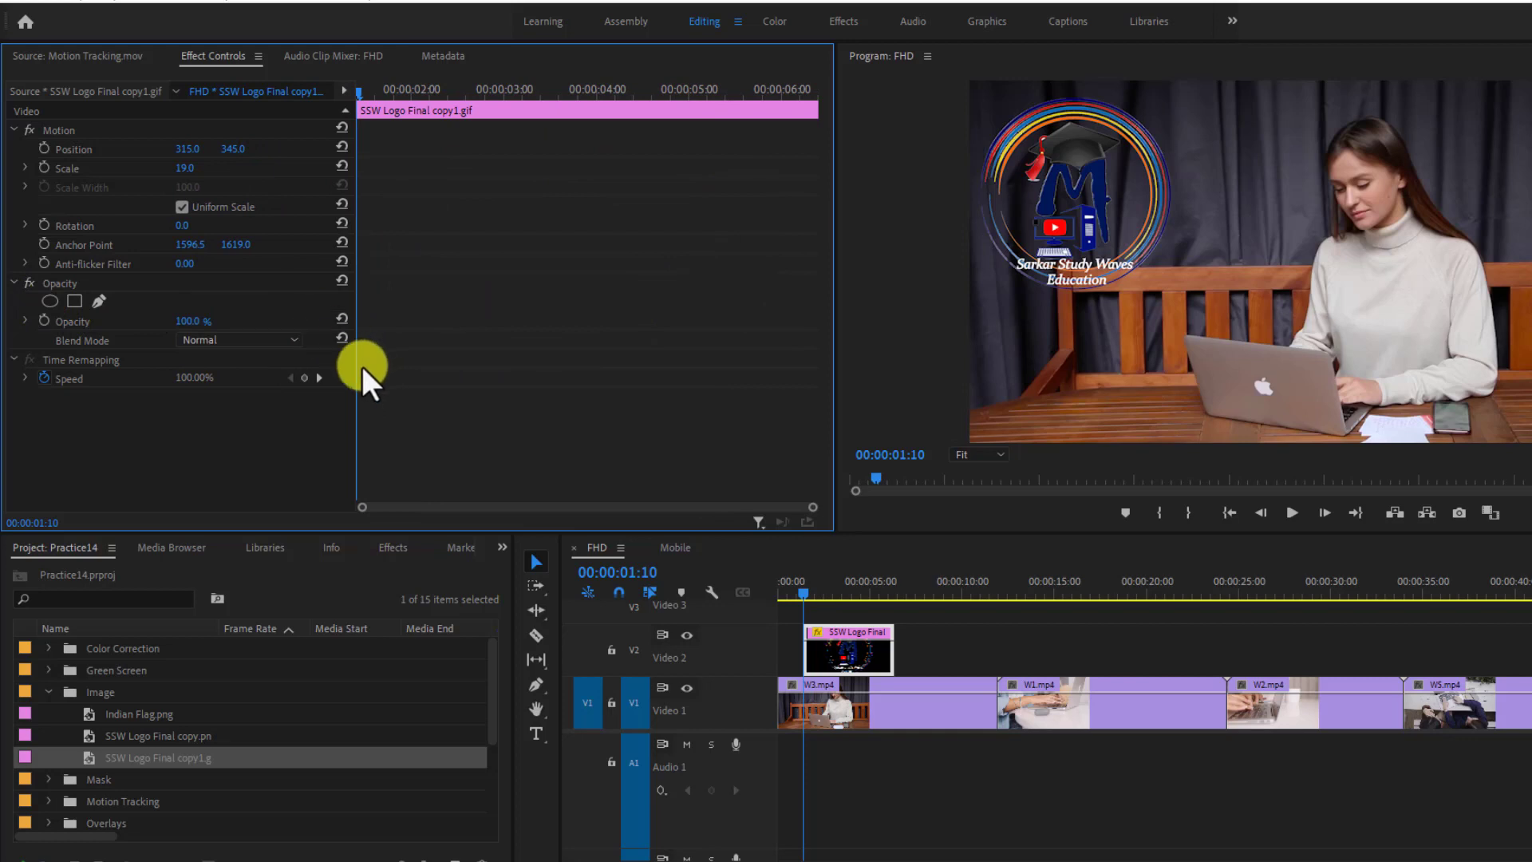
pyautogui.moveTo(356, 368); pyautogui.dragTo(373, 368)
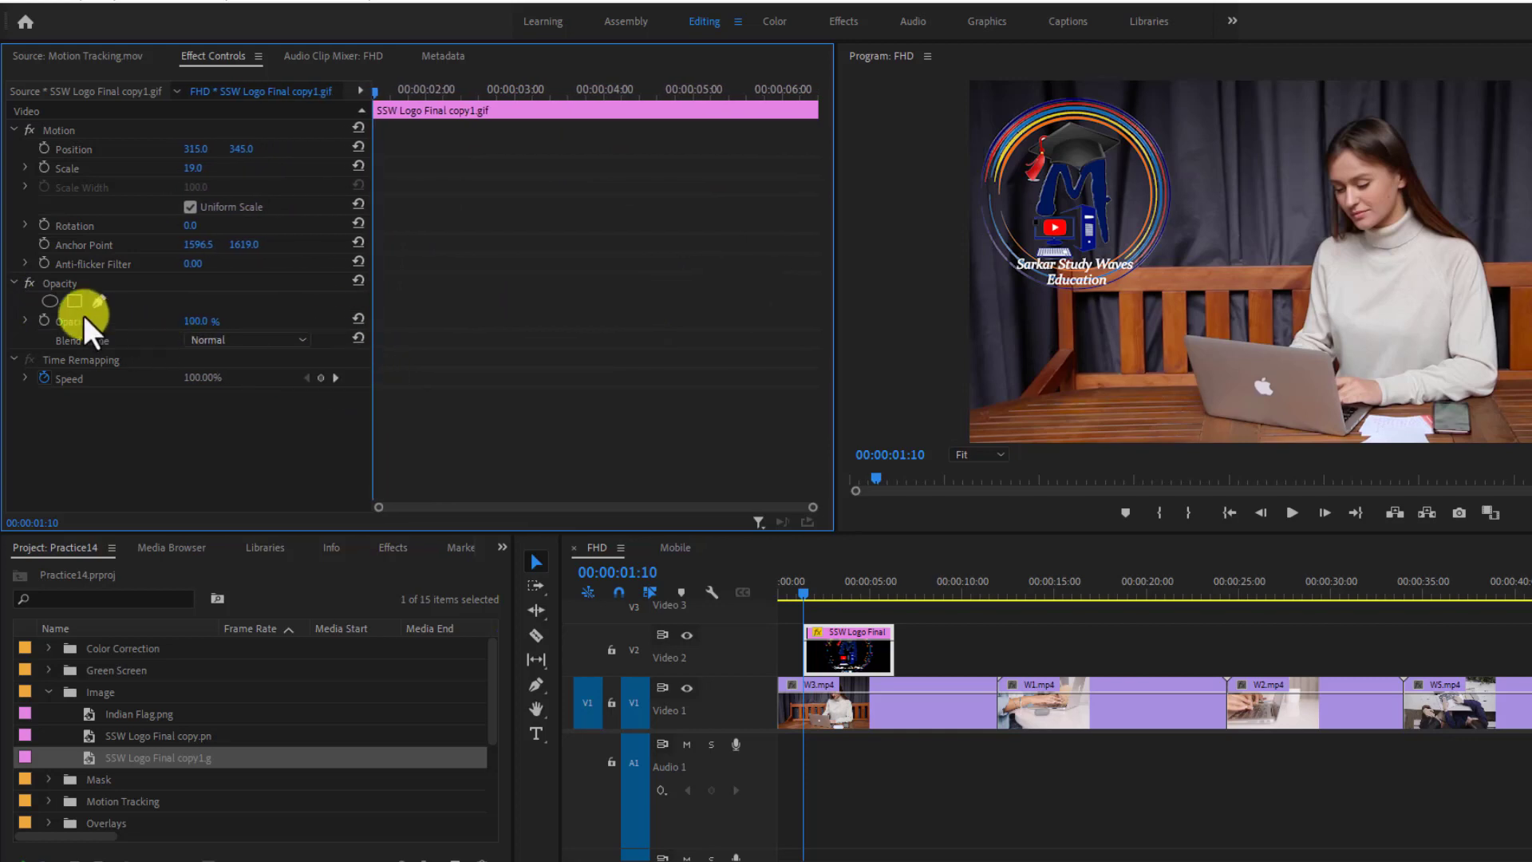
# Try rotating the logo and lowering its opacity to 49%, resetting each property to its default.
pyautogui.click(55, 286)
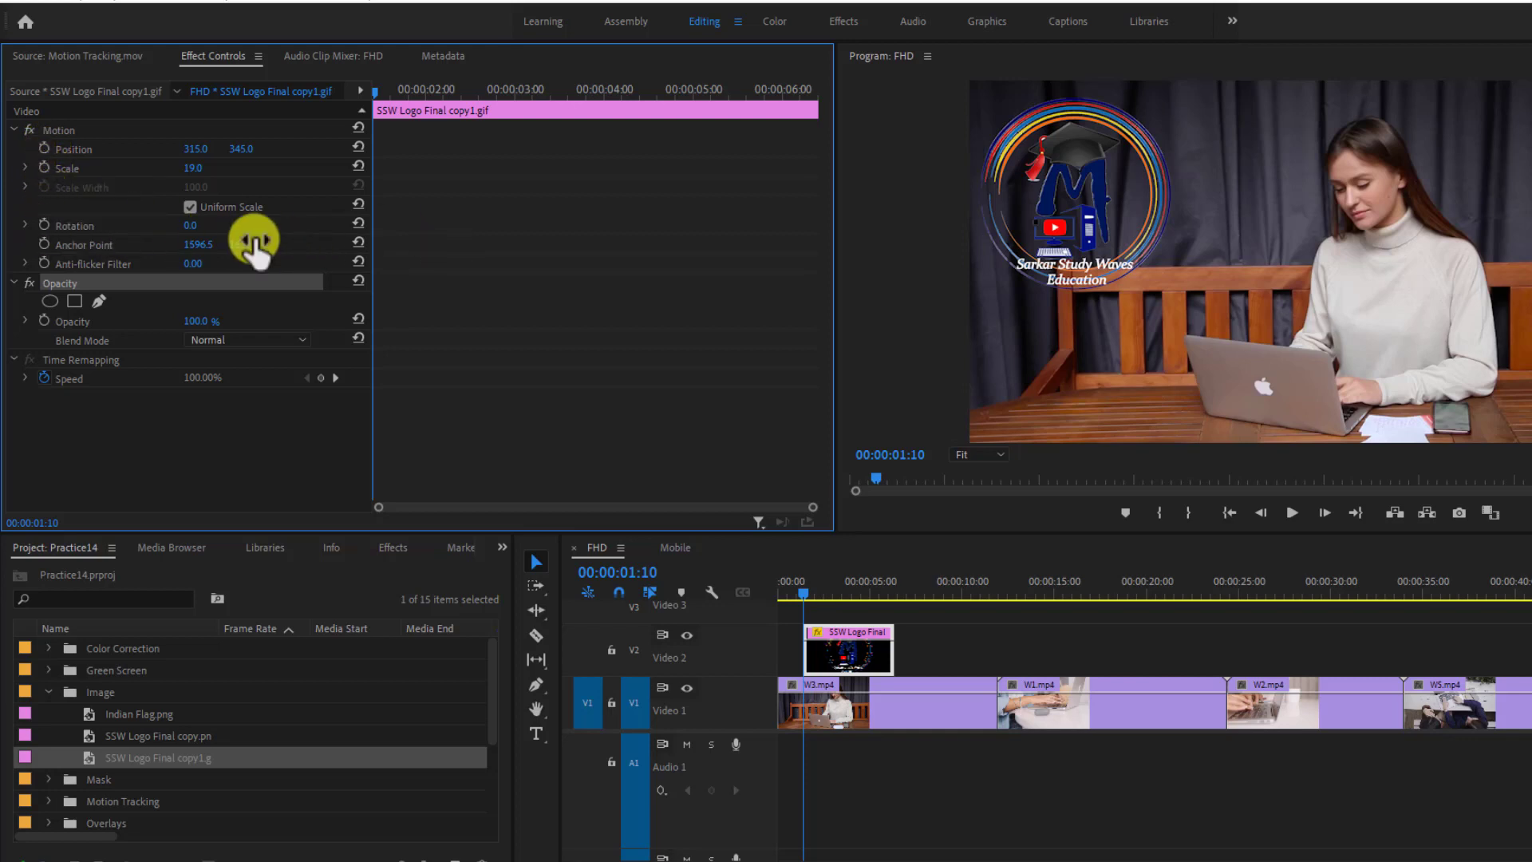
pyautogui.click(286, 227)
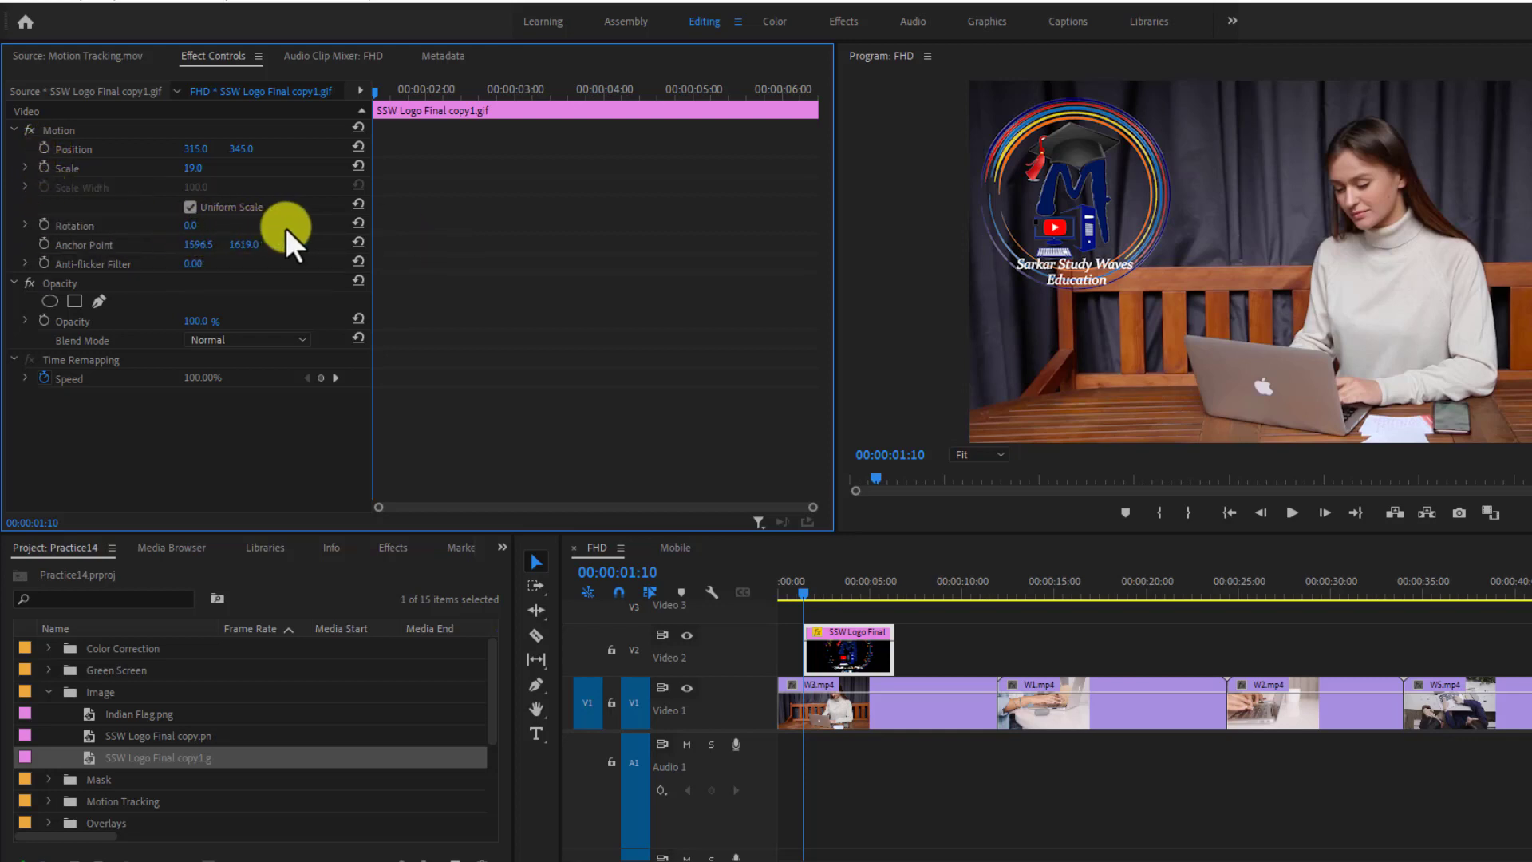
pyautogui.moveTo(190, 226)
pyautogui.mouseDown()
pyautogui.moveTo(322, 248)
pyautogui.moveTo(376, 291)
pyautogui.moveTo(537, 301)
pyautogui.moveTo(637, 338)
pyautogui.moveTo(195, 216)
pyautogui.mouseUp()
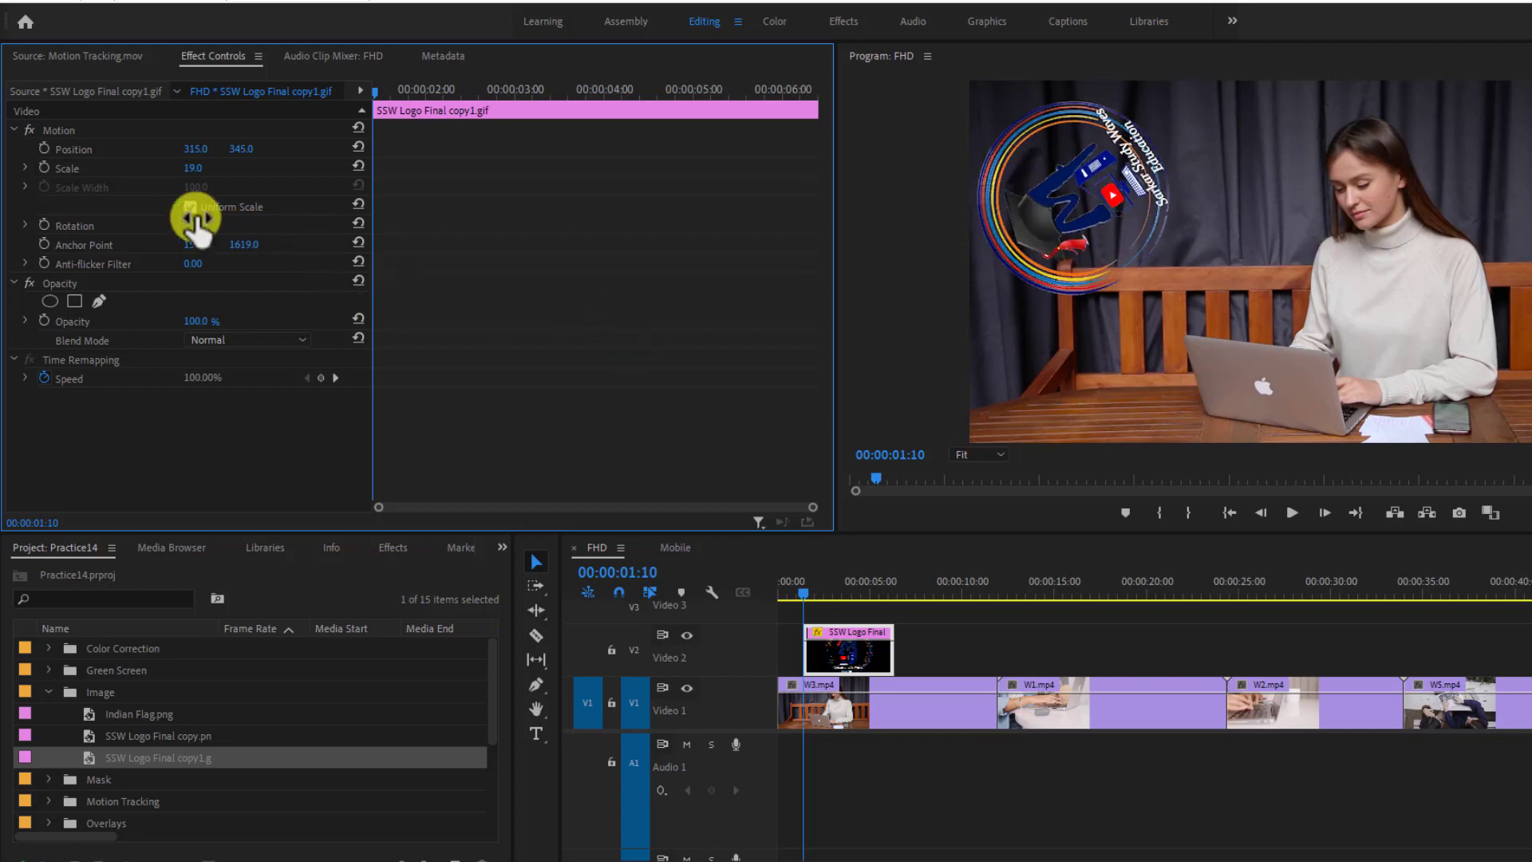
pyautogui.click(359, 225)
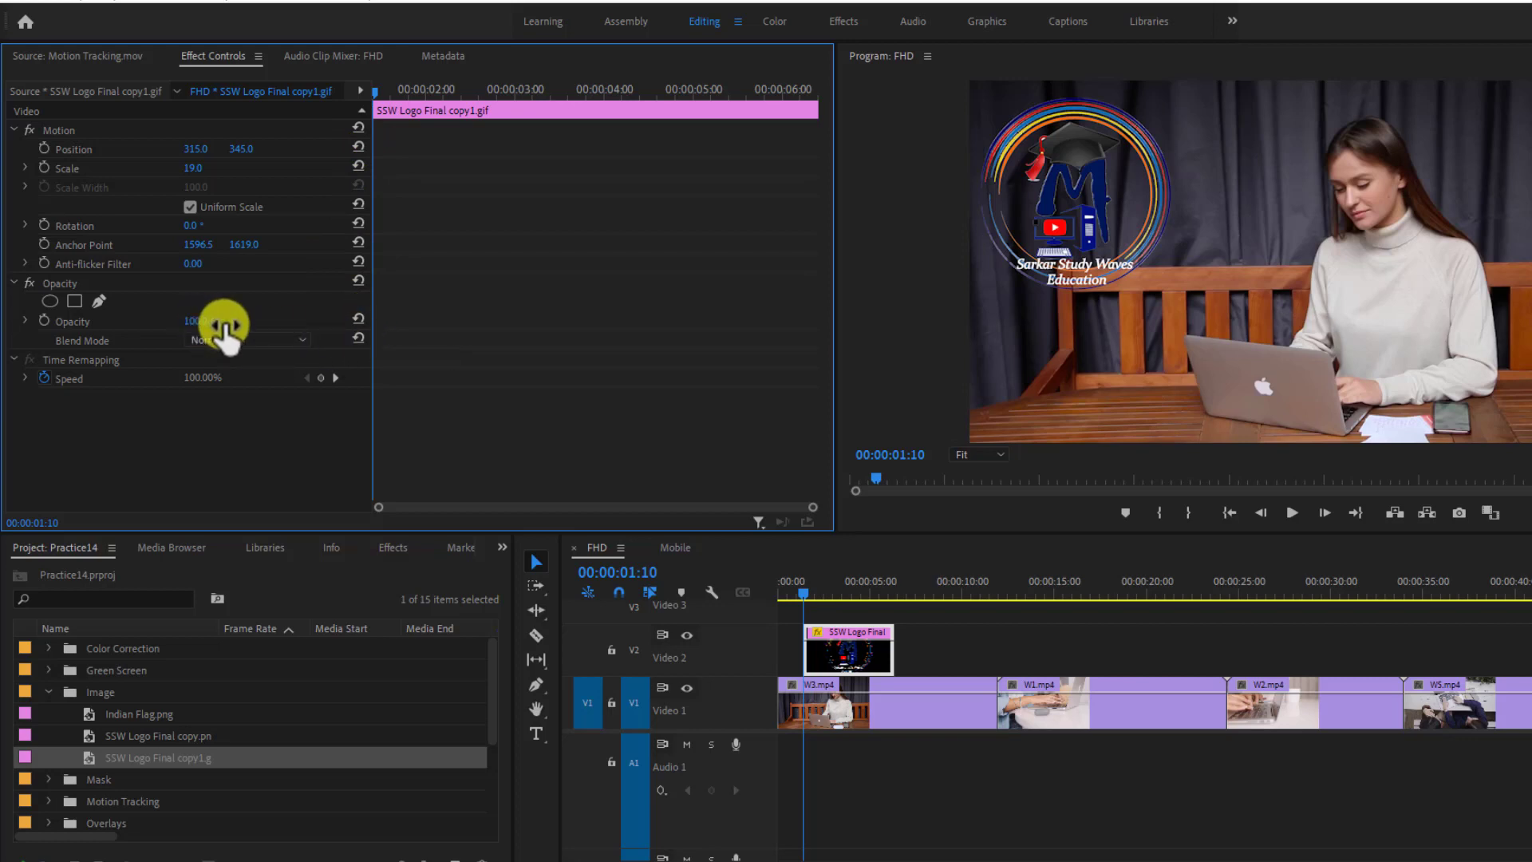
pyautogui.moveTo(212, 328); pyautogui.dragTo(124, 328)
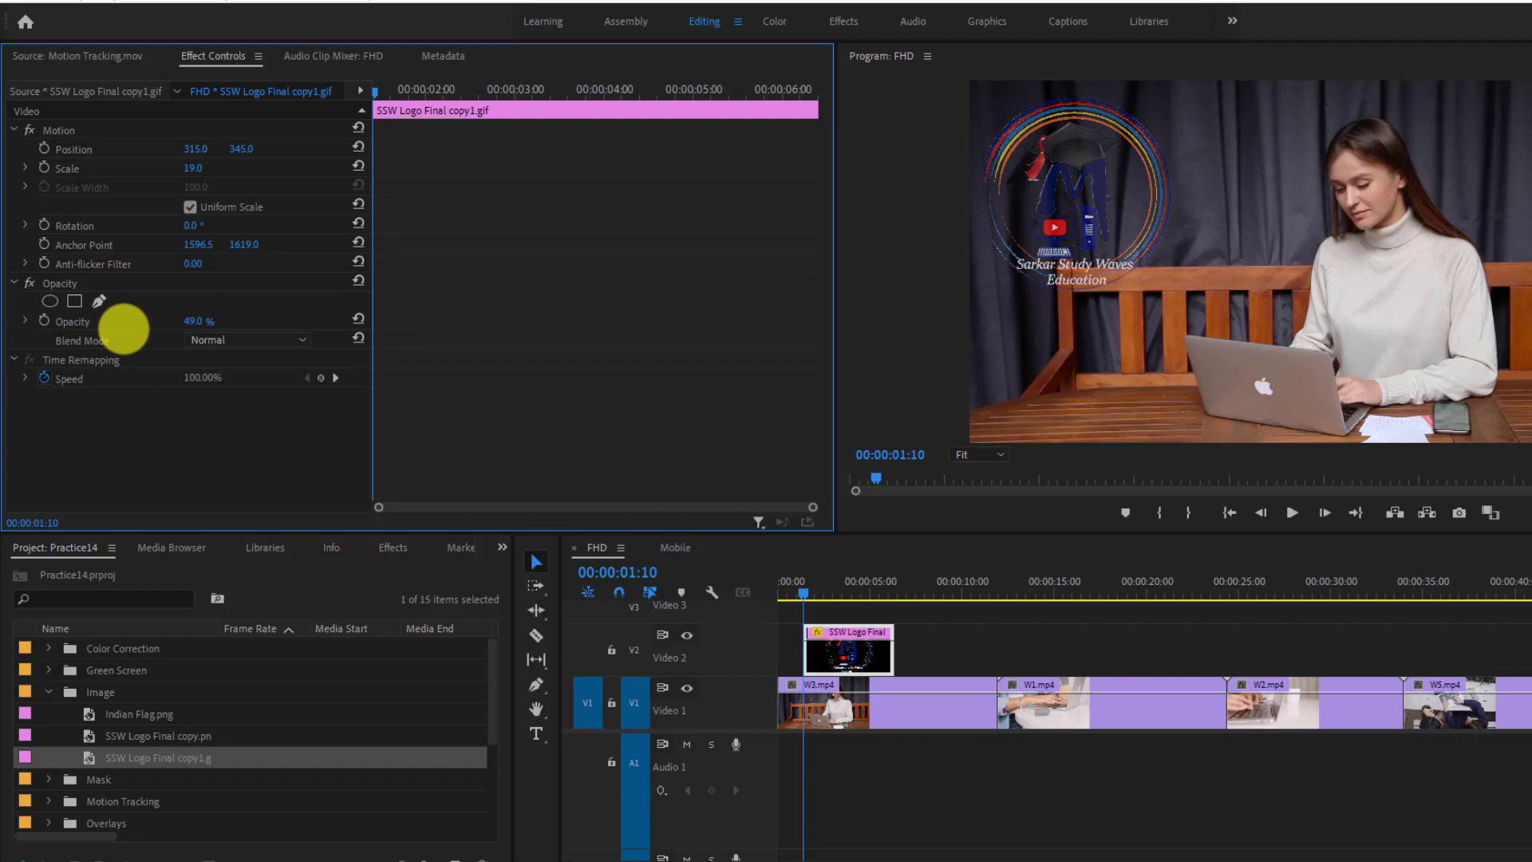
pyautogui.click(359, 319)
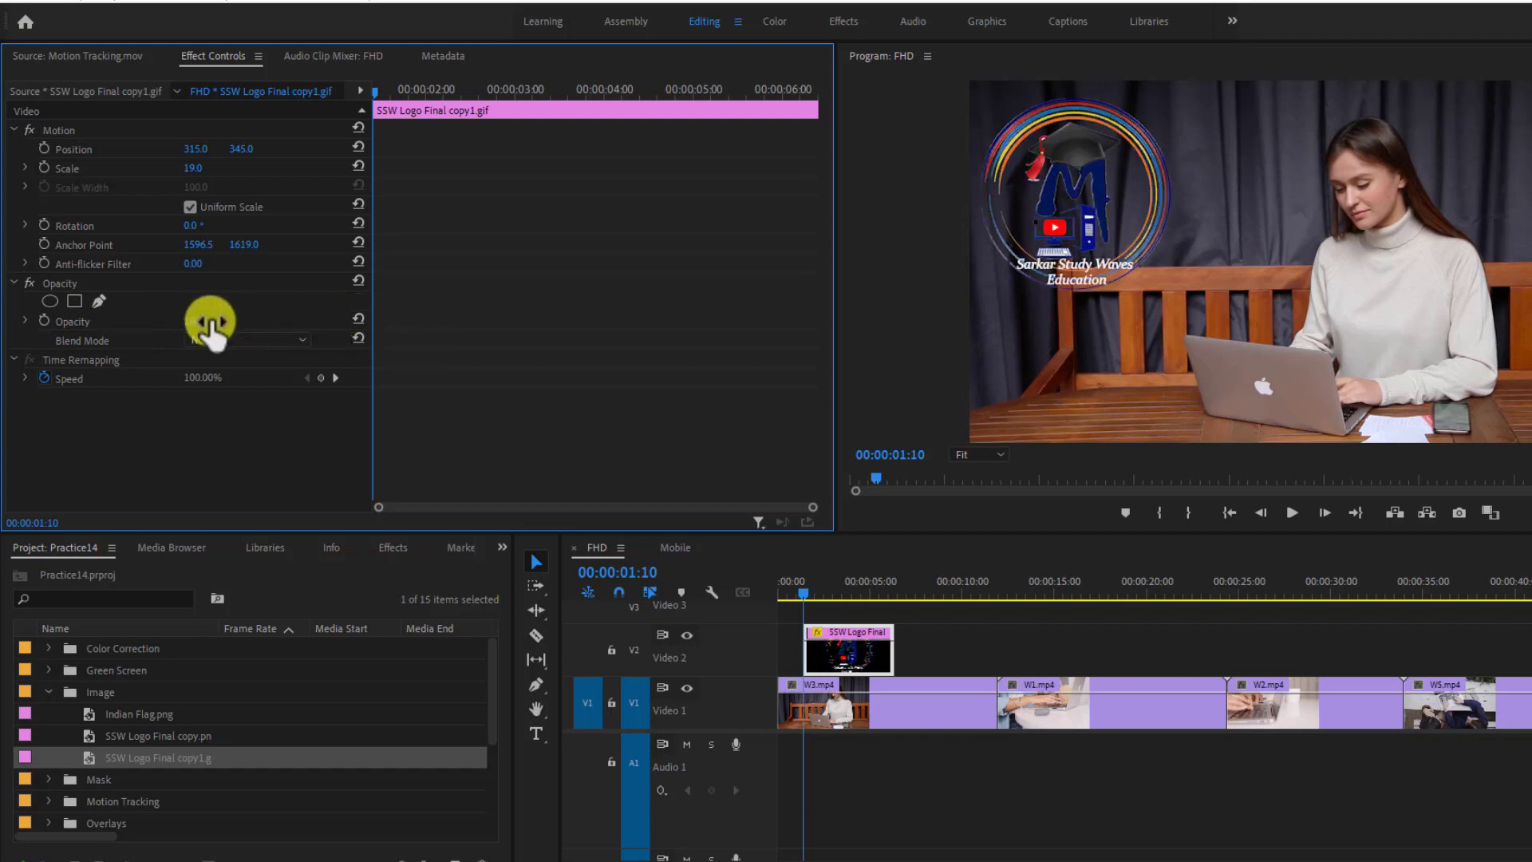